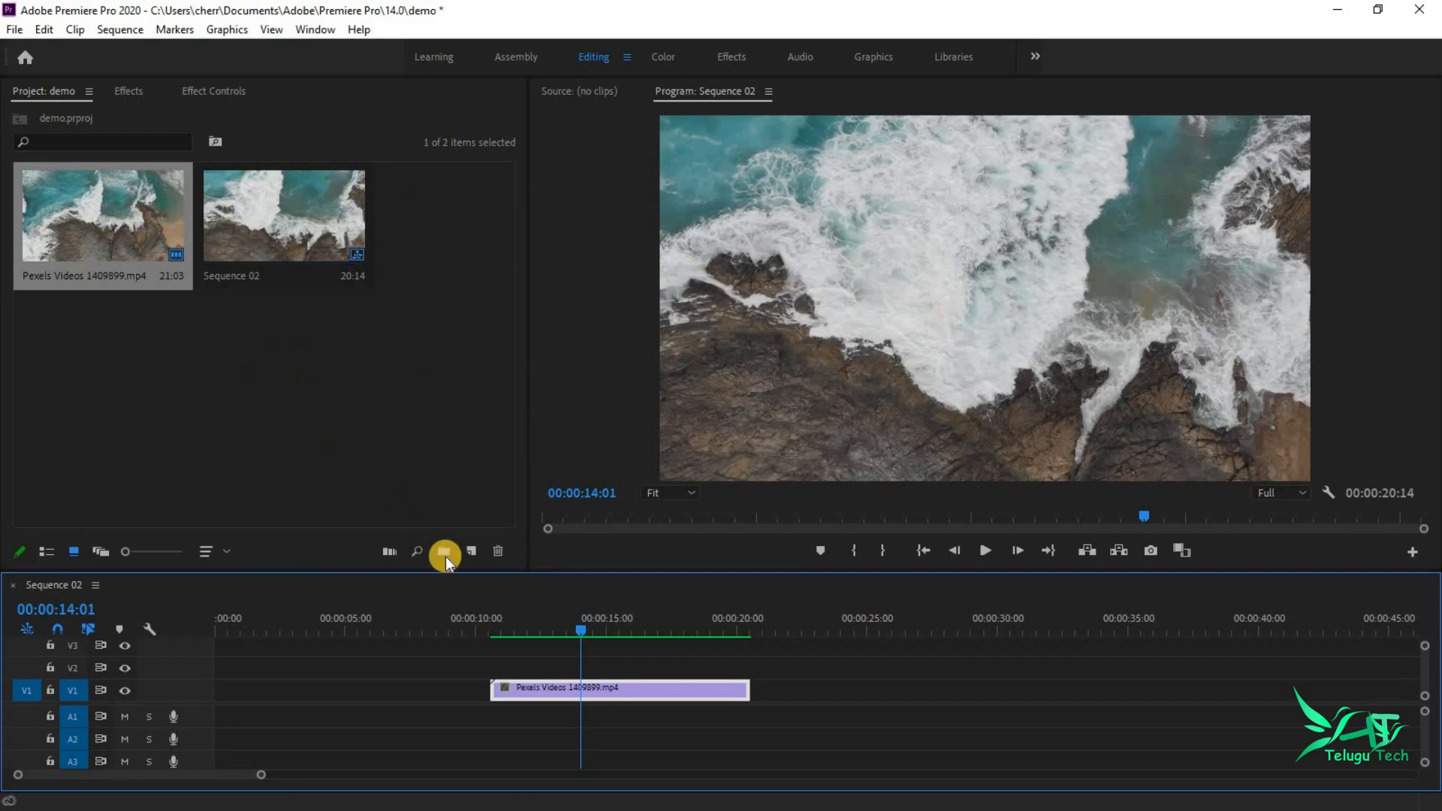
pyautogui.click(466, 557)
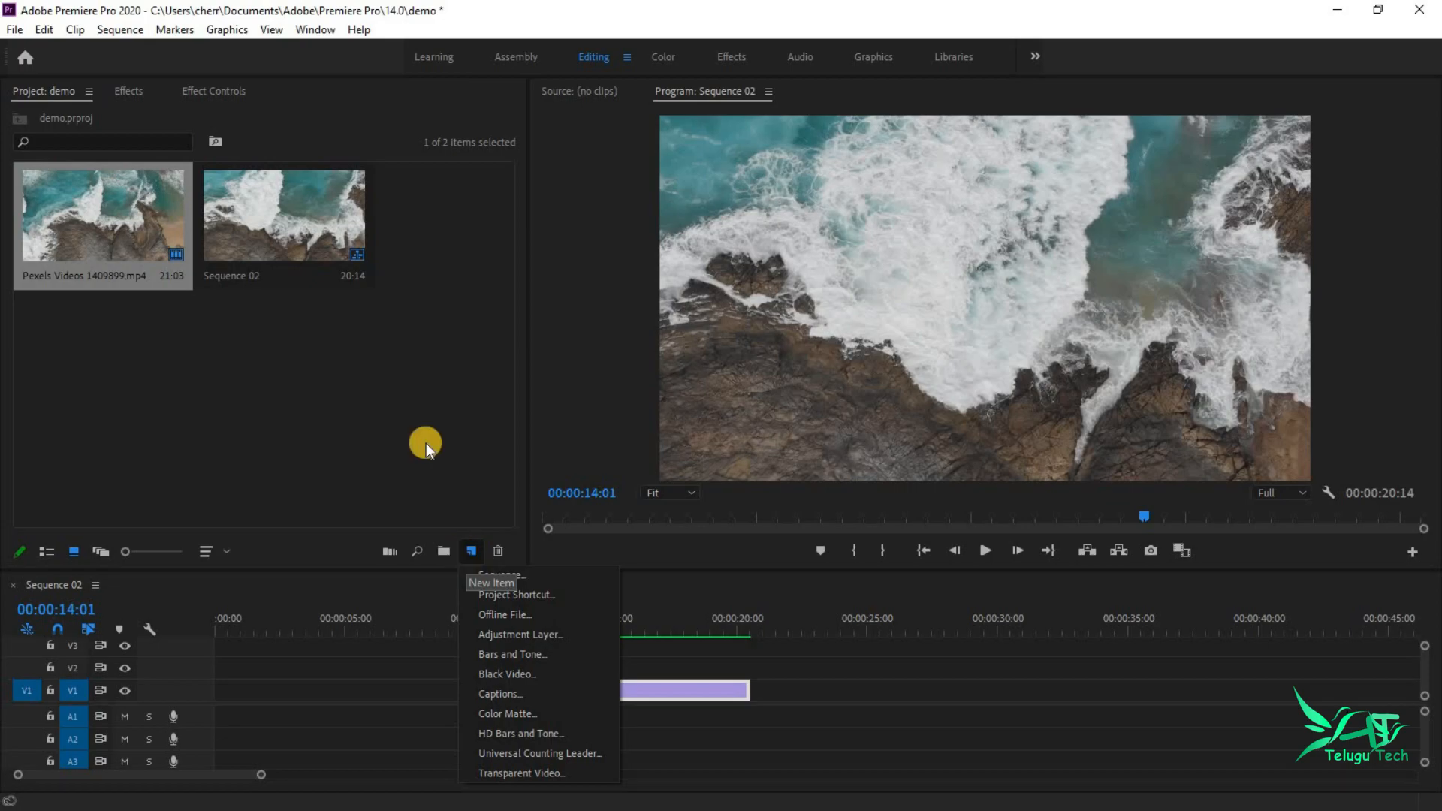
pyautogui.click(284, 349)
pyautogui.click(467, 556)
pyautogui.click(284, 349)
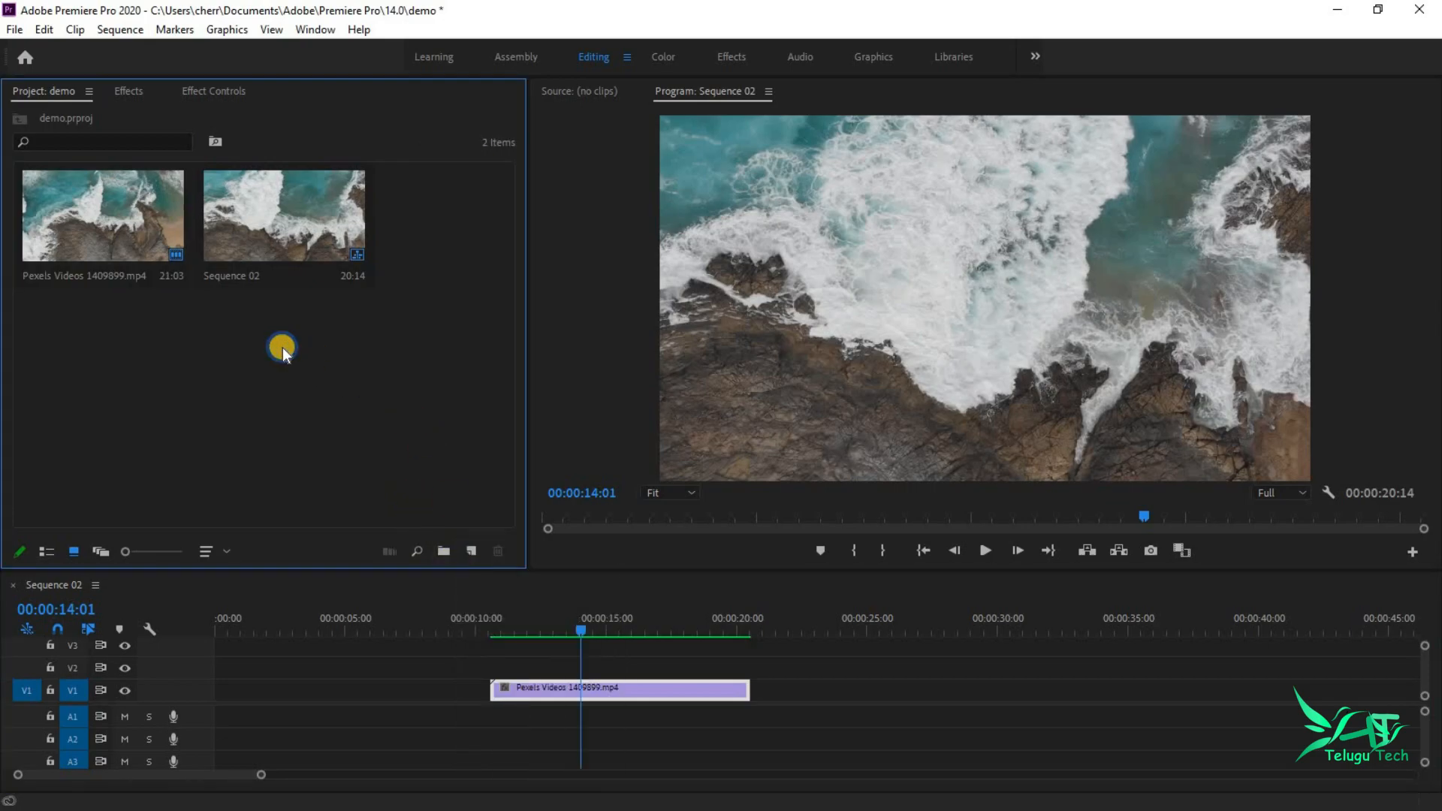
# Step: Create a new transparent video item at 1920 by 1080, 25.00 fps, with square pixels
pyautogui.rightClick(282, 347)
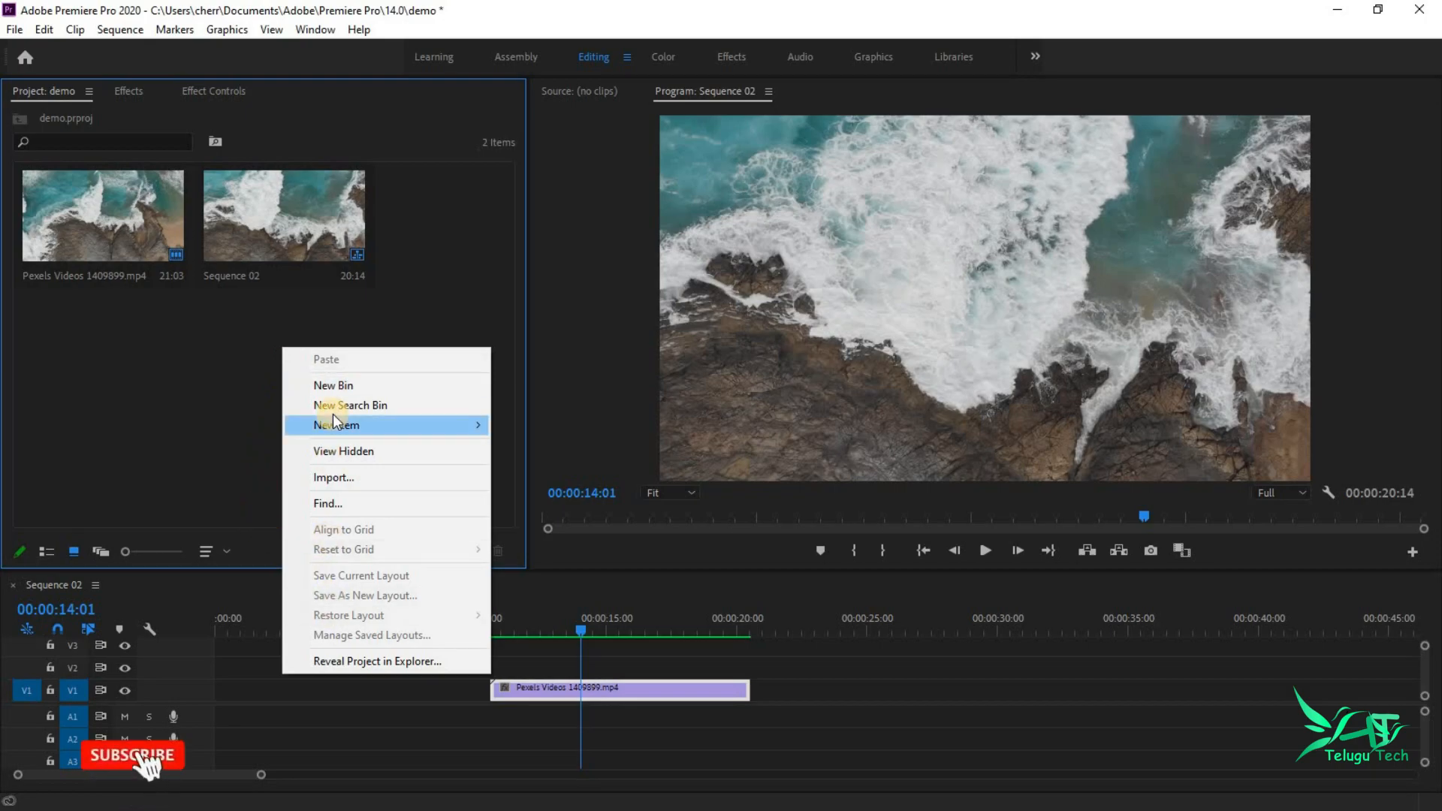
pyautogui.moveTo(345, 425)
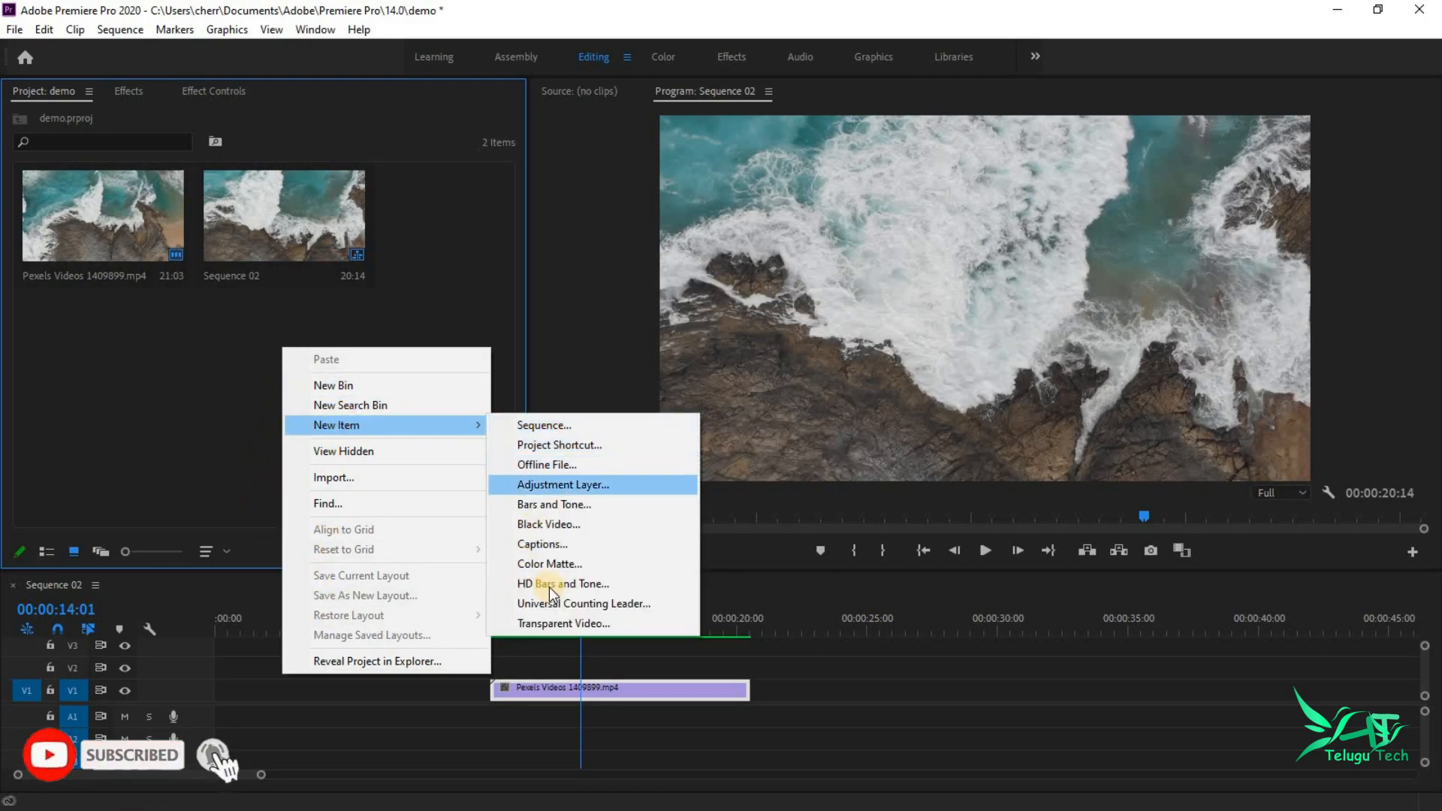
pyautogui.click(561, 624)
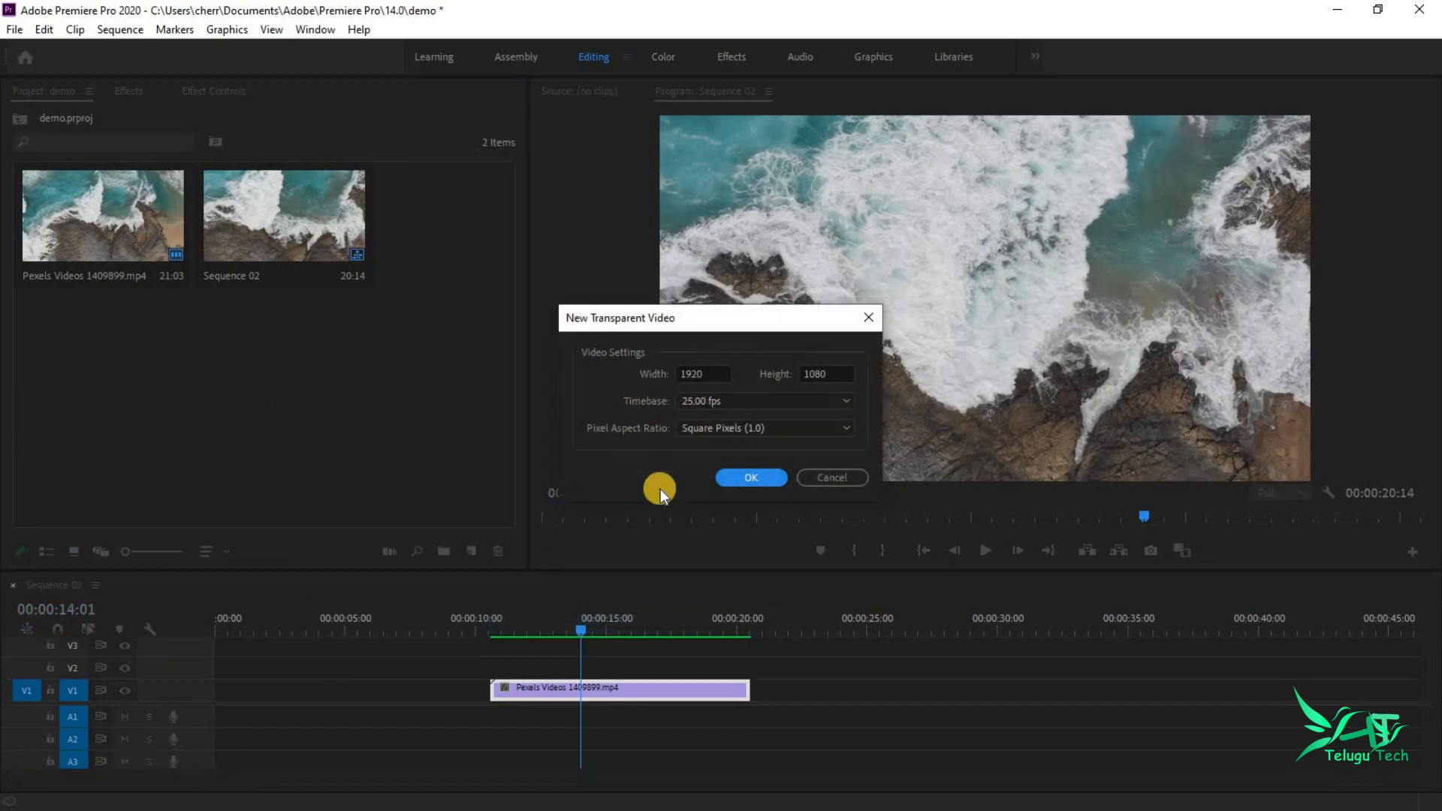
pyautogui.click(742, 477)
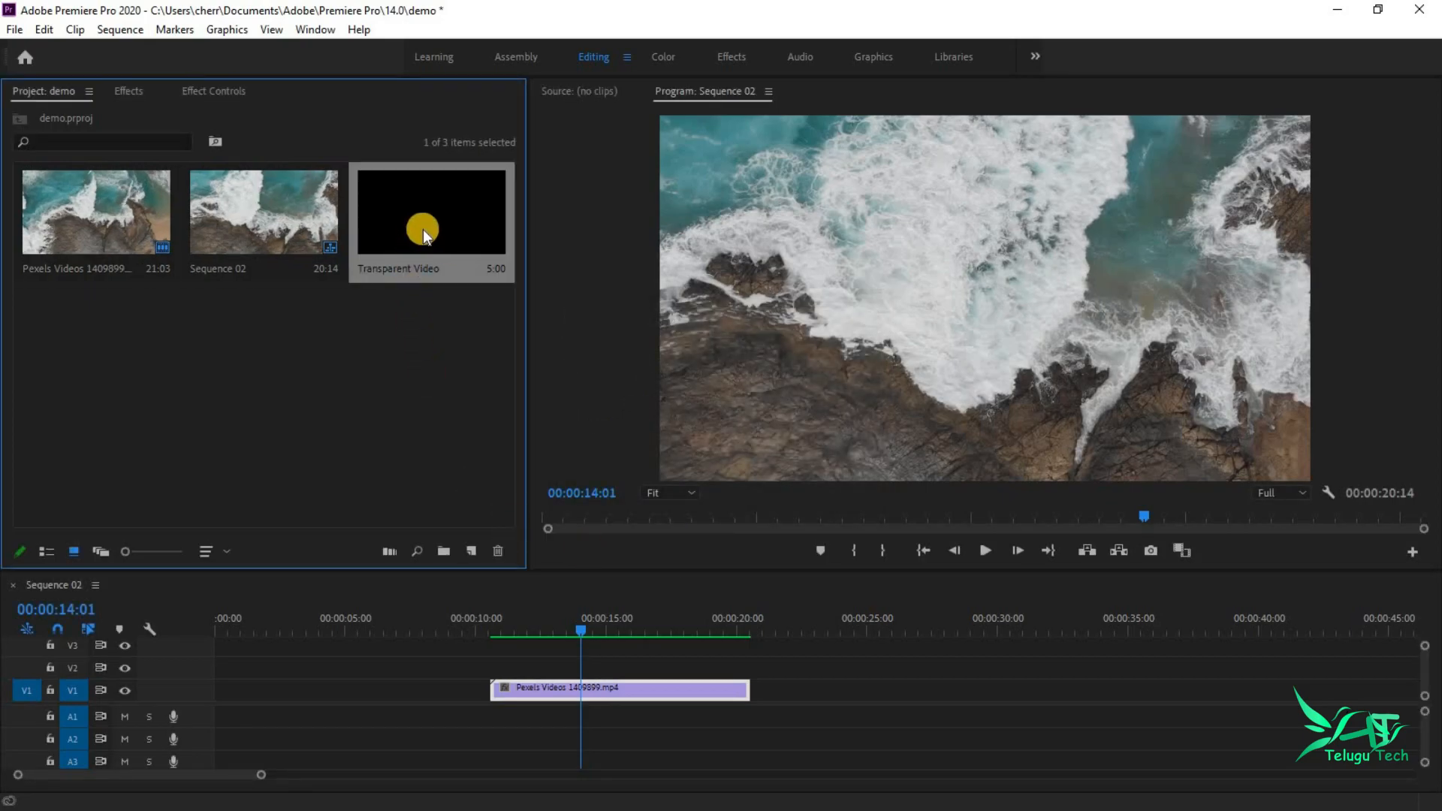
# Step: Place the transparent video on track V2 above the ocean clip and extend it to that clip's end
pyautogui.moveTo(430, 222); pyautogui.dragTo(515, 643)
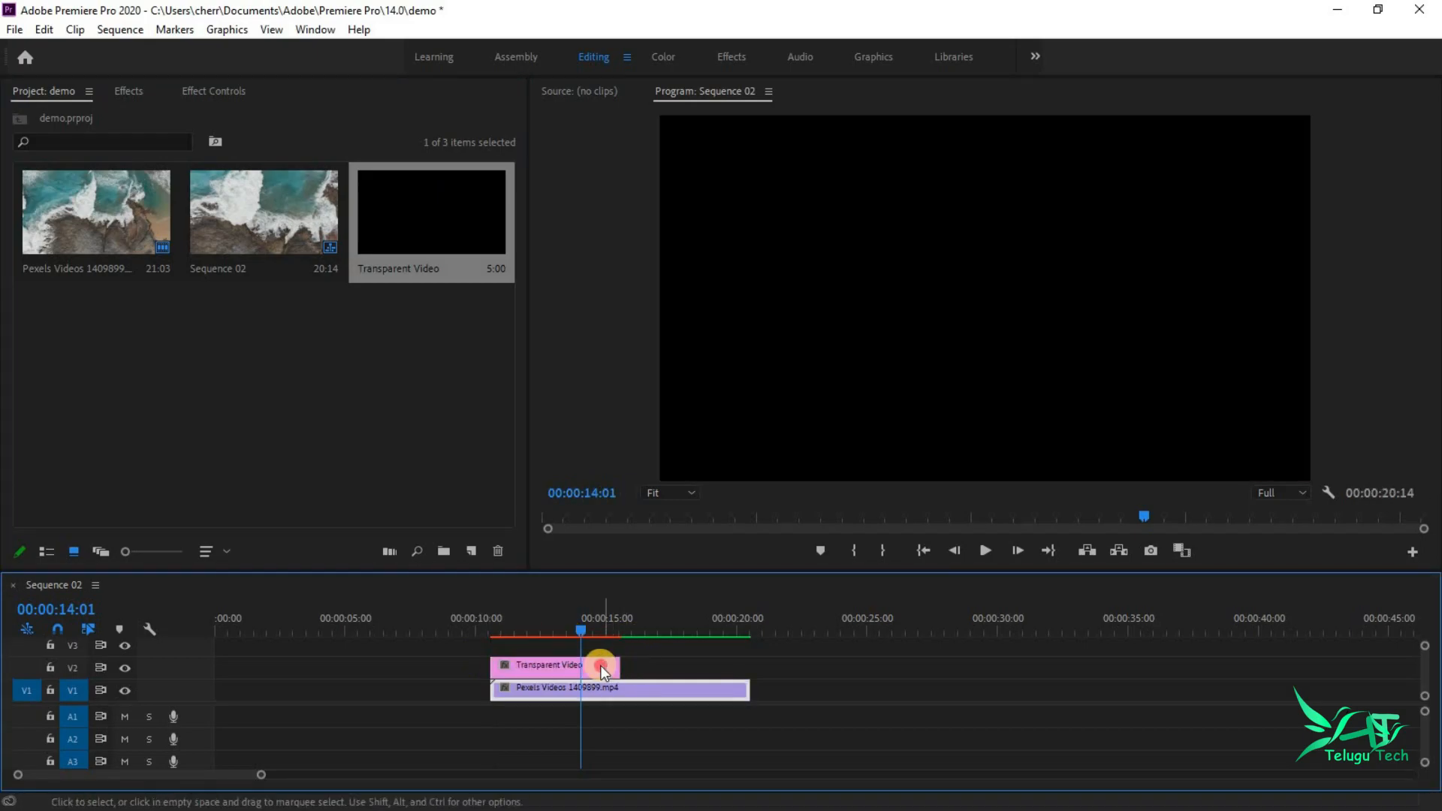
pyautogui.click(601, 666)
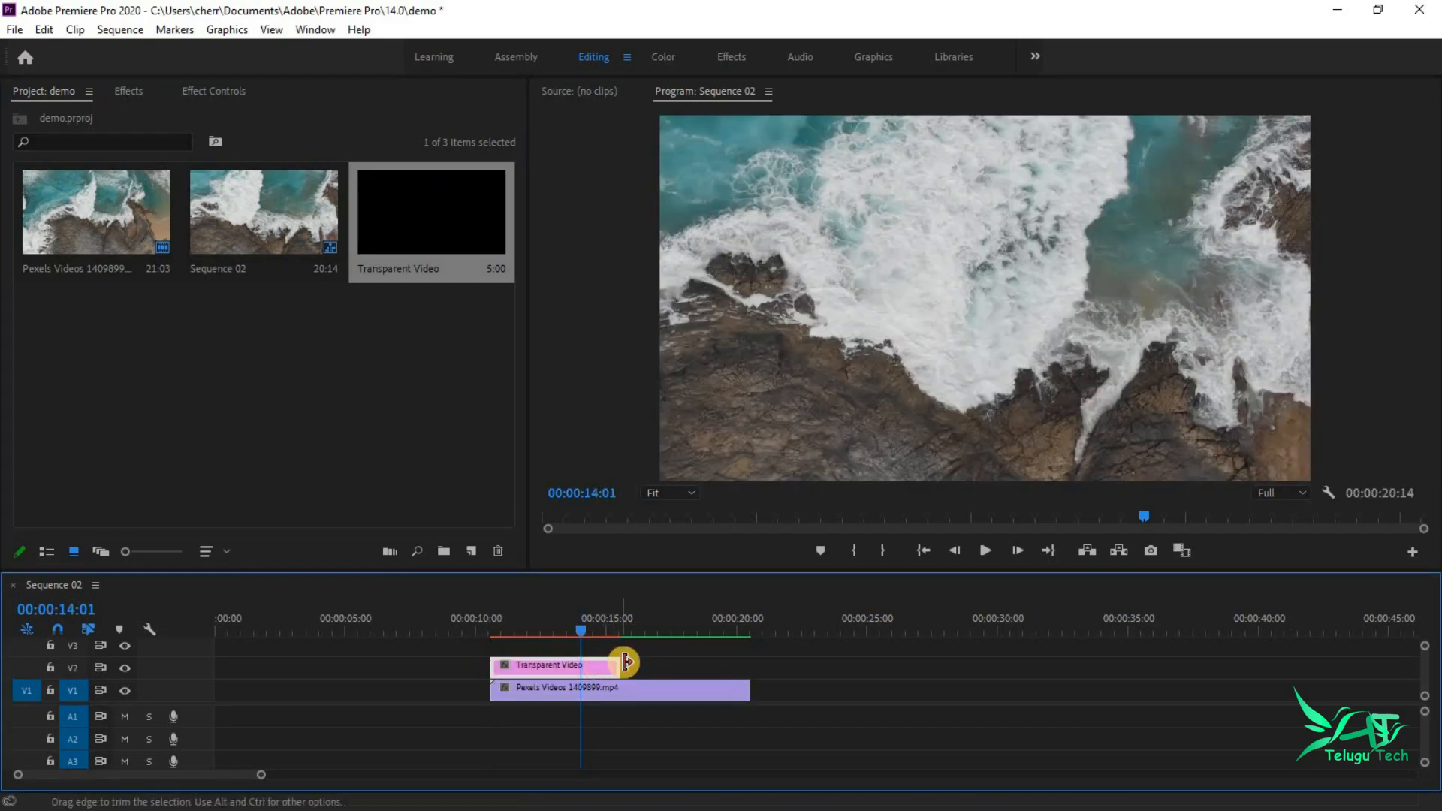
pyautogui.moveTo(620, 661); pyautogui.dragTo(749, 656)
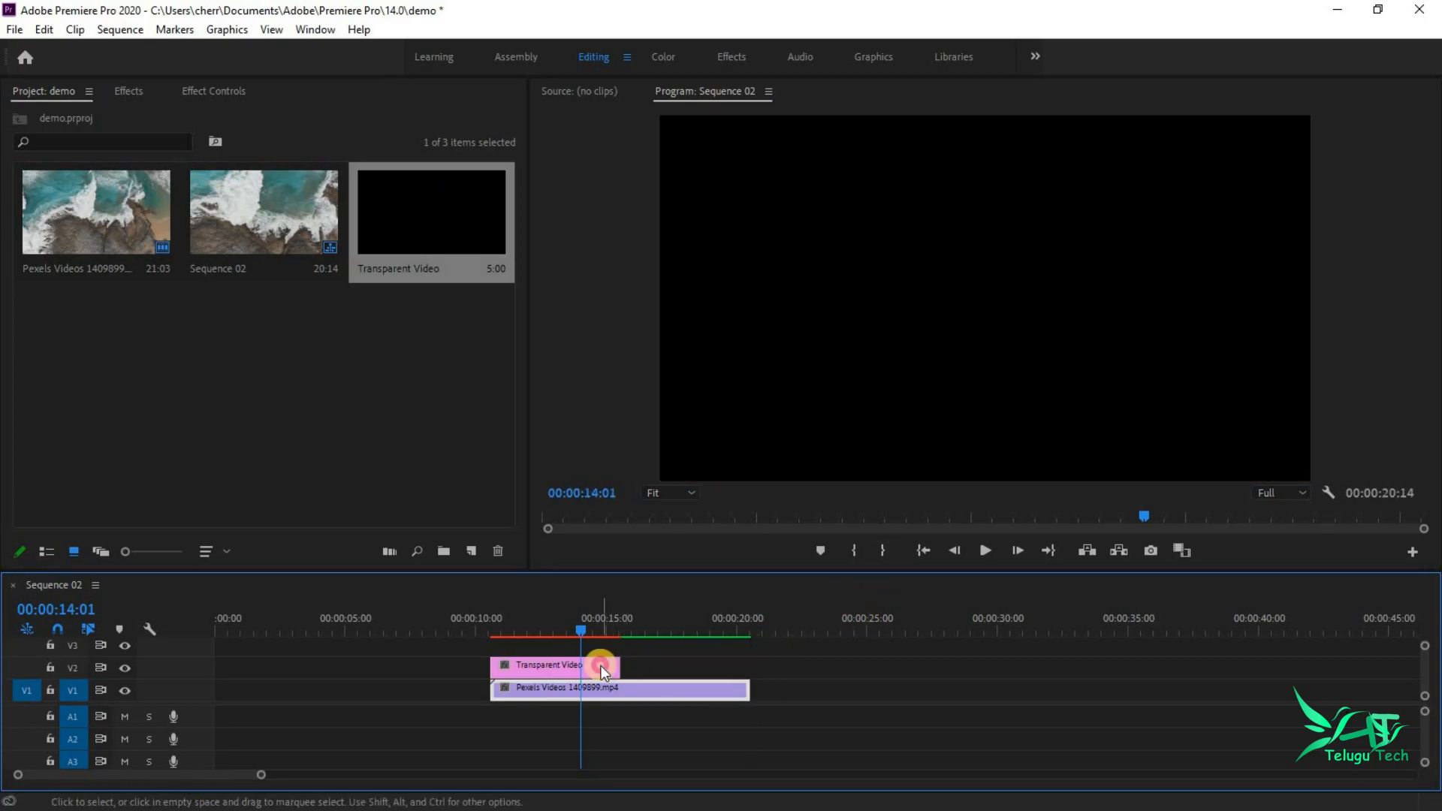
pyautogui.click(600, 665)
pyautogui.moveTo(617, 661); pyautogui.dragTo(748, 656)
# Step: Find the Timecode video effect and apply it to the transparent video clip on V2
pyautogui.click(639, 668)
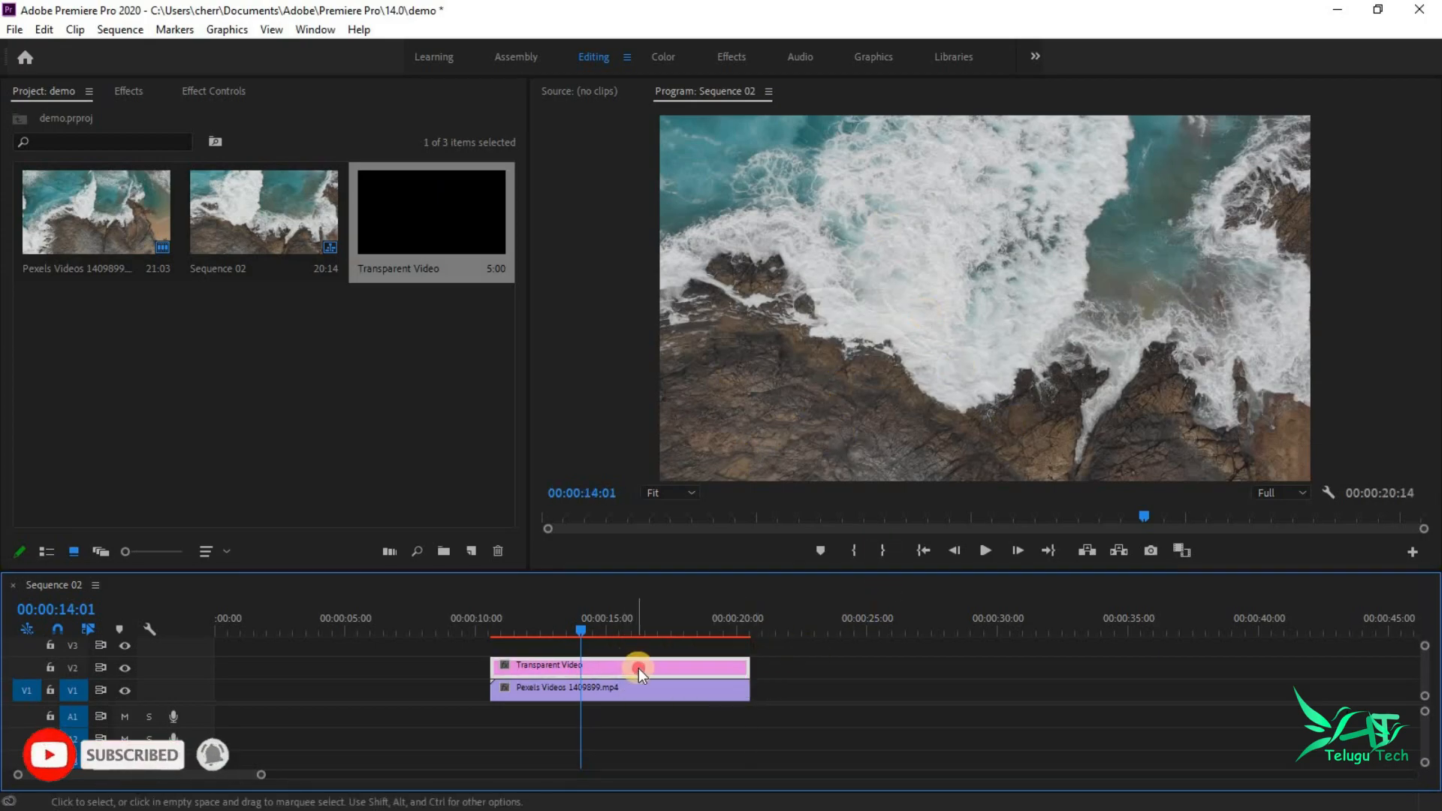
pyautogui.click(132, 88)
pyautogui.write('tim')
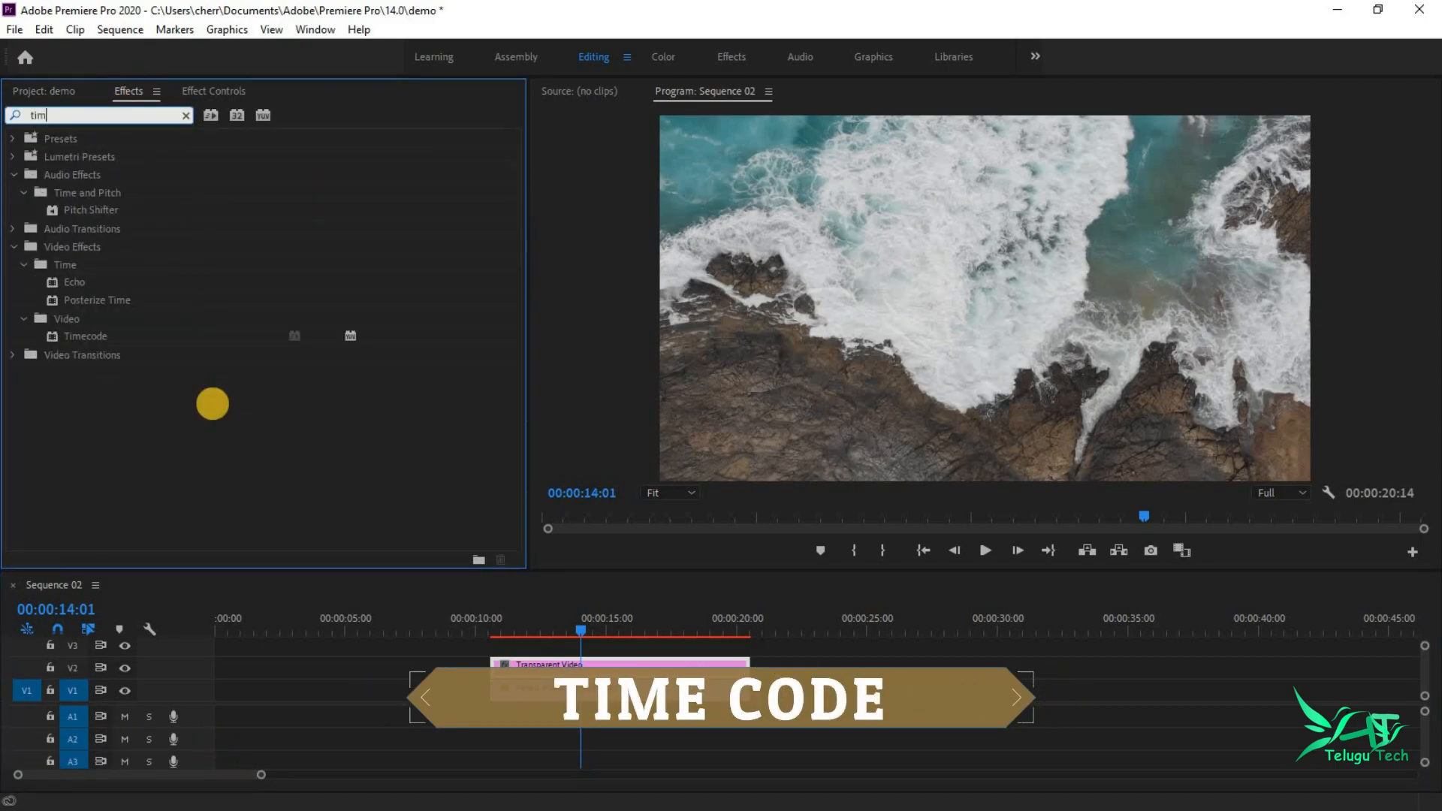
pyautogui.write('eco')
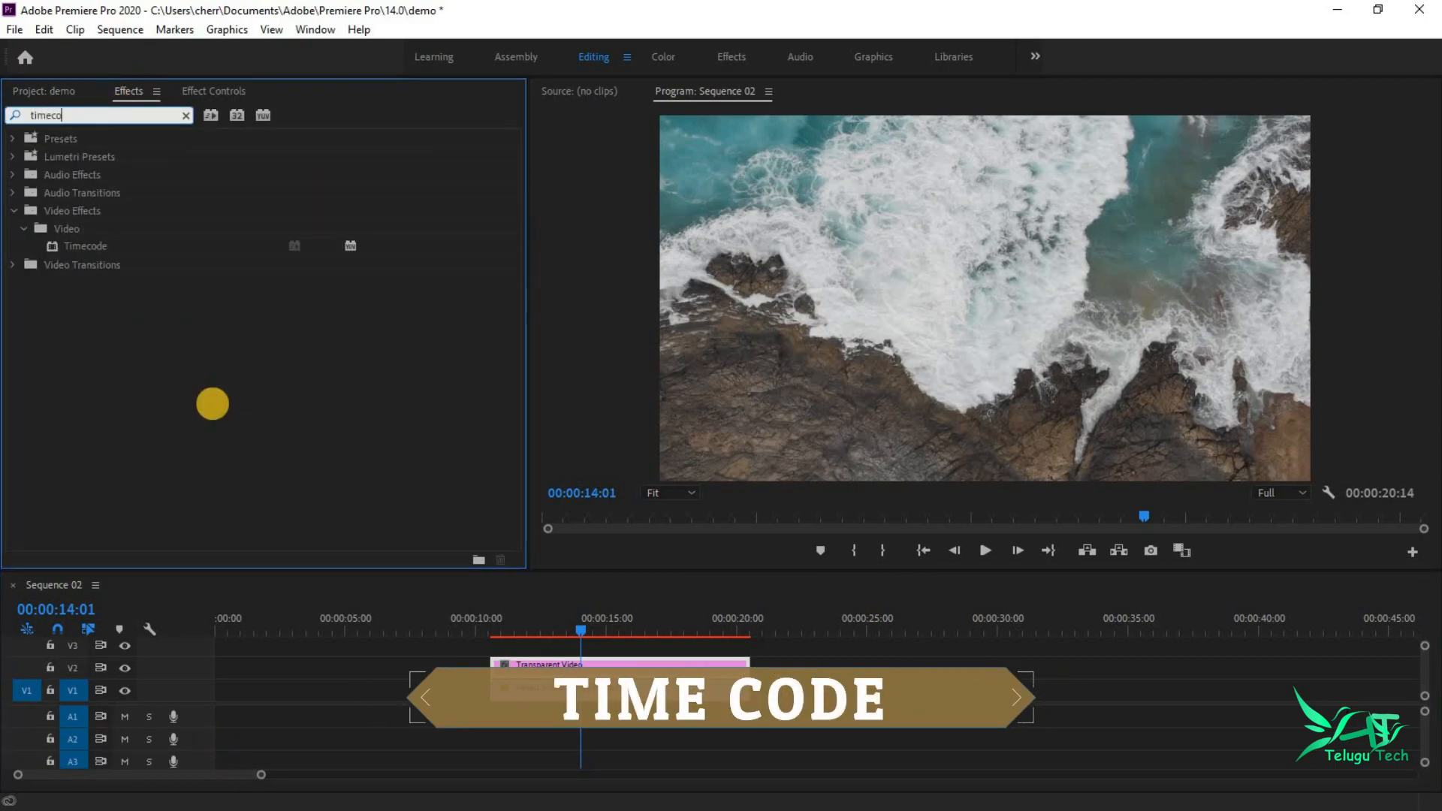
pyautogui.write('de')
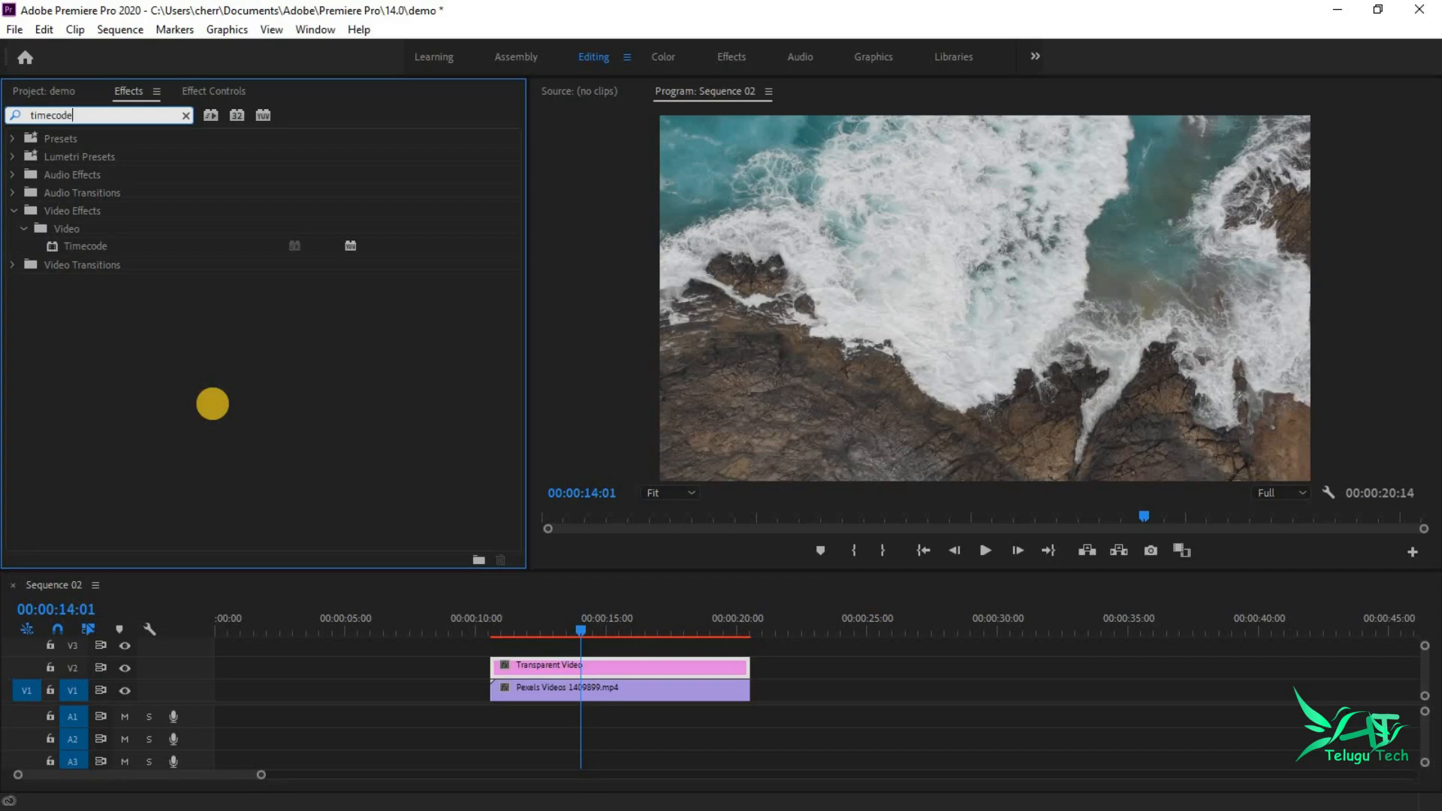
pyautogui.click(95, 249)
pyautogui.moveTo(97, 245); pyautogui.dragTo(670, 665)
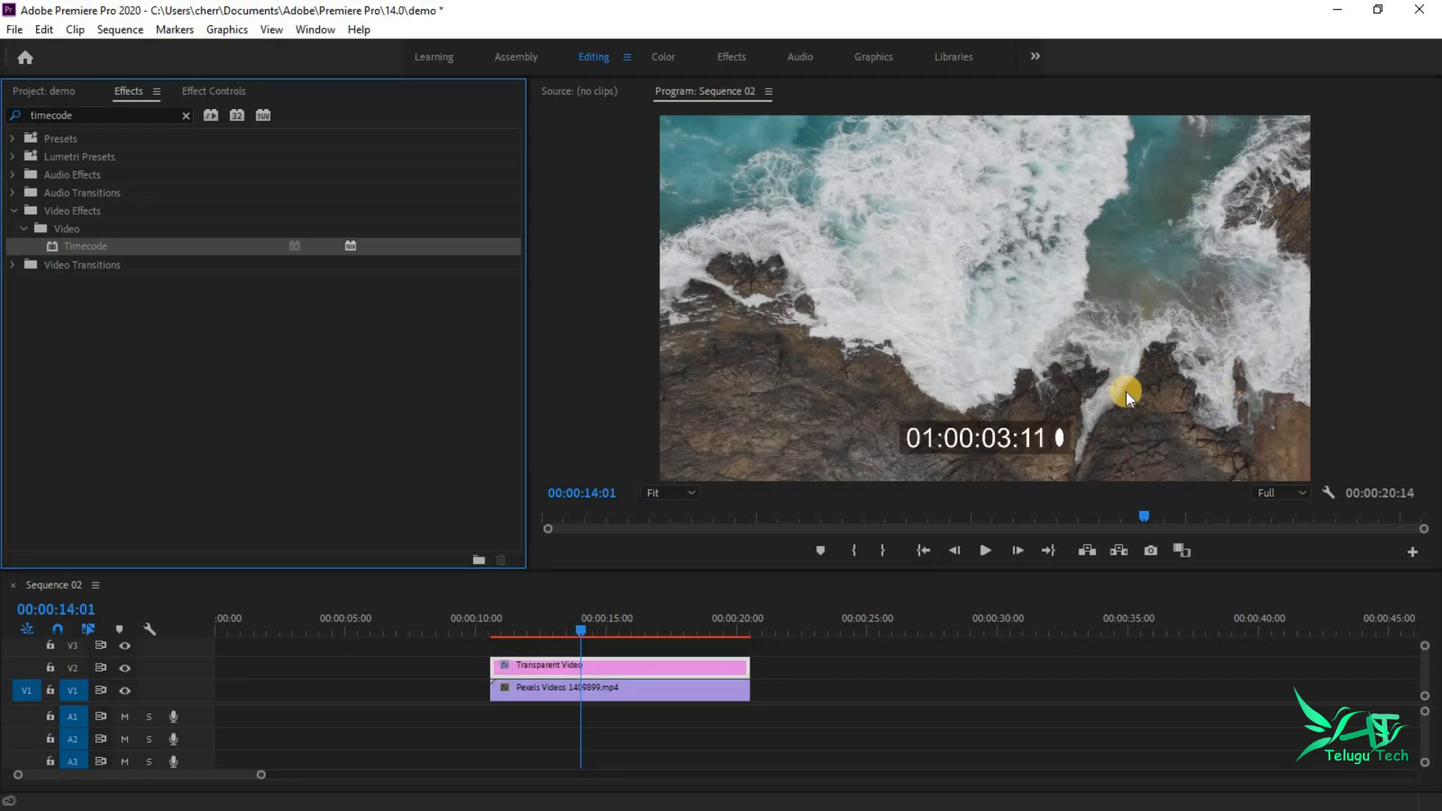
# Step: Turn off the Timecode effect's field symbol and set its background opacity to 0%
pyautogui.click(194, 96)
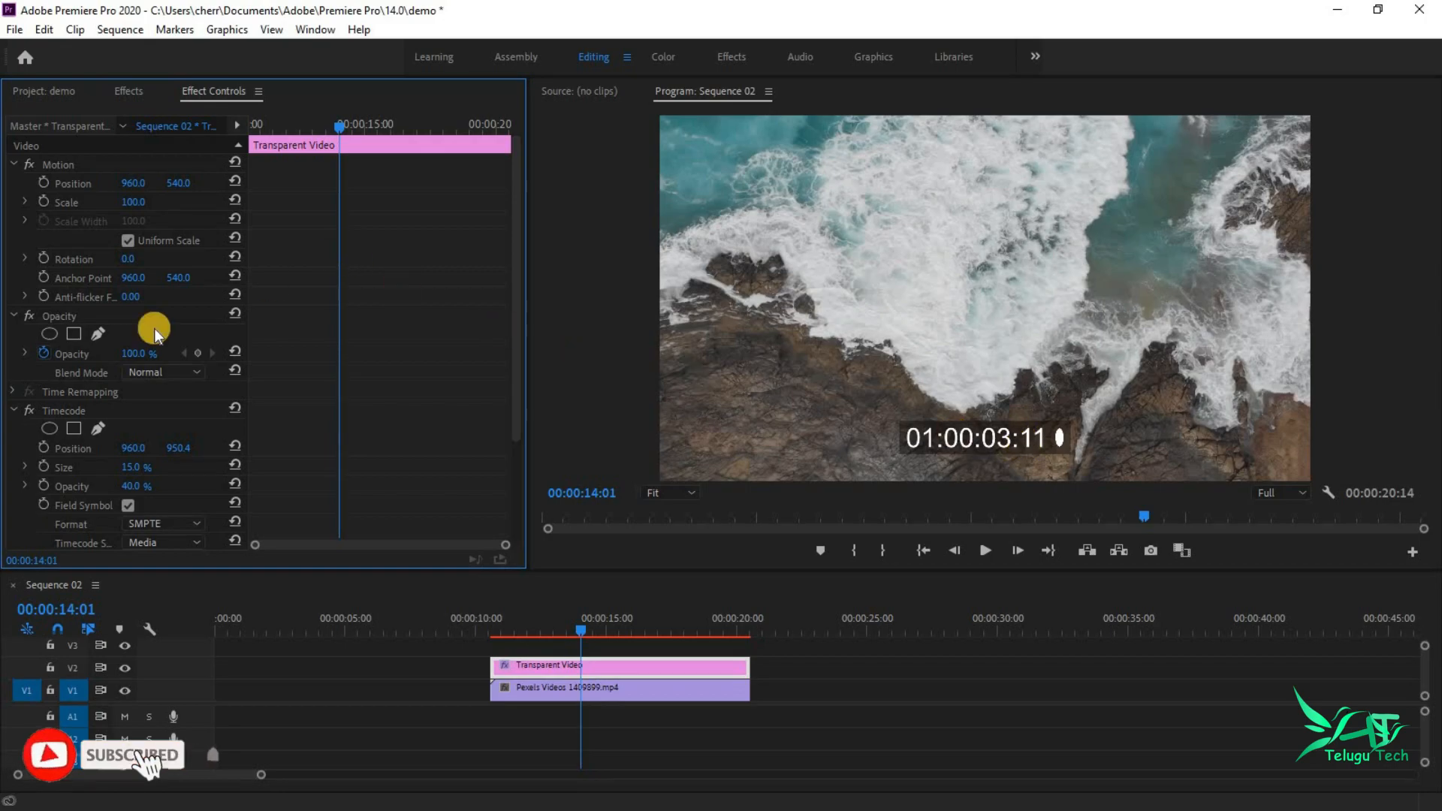
pyautogui.moveTo(514, 286); pyautogui.dragTo(518, 403)
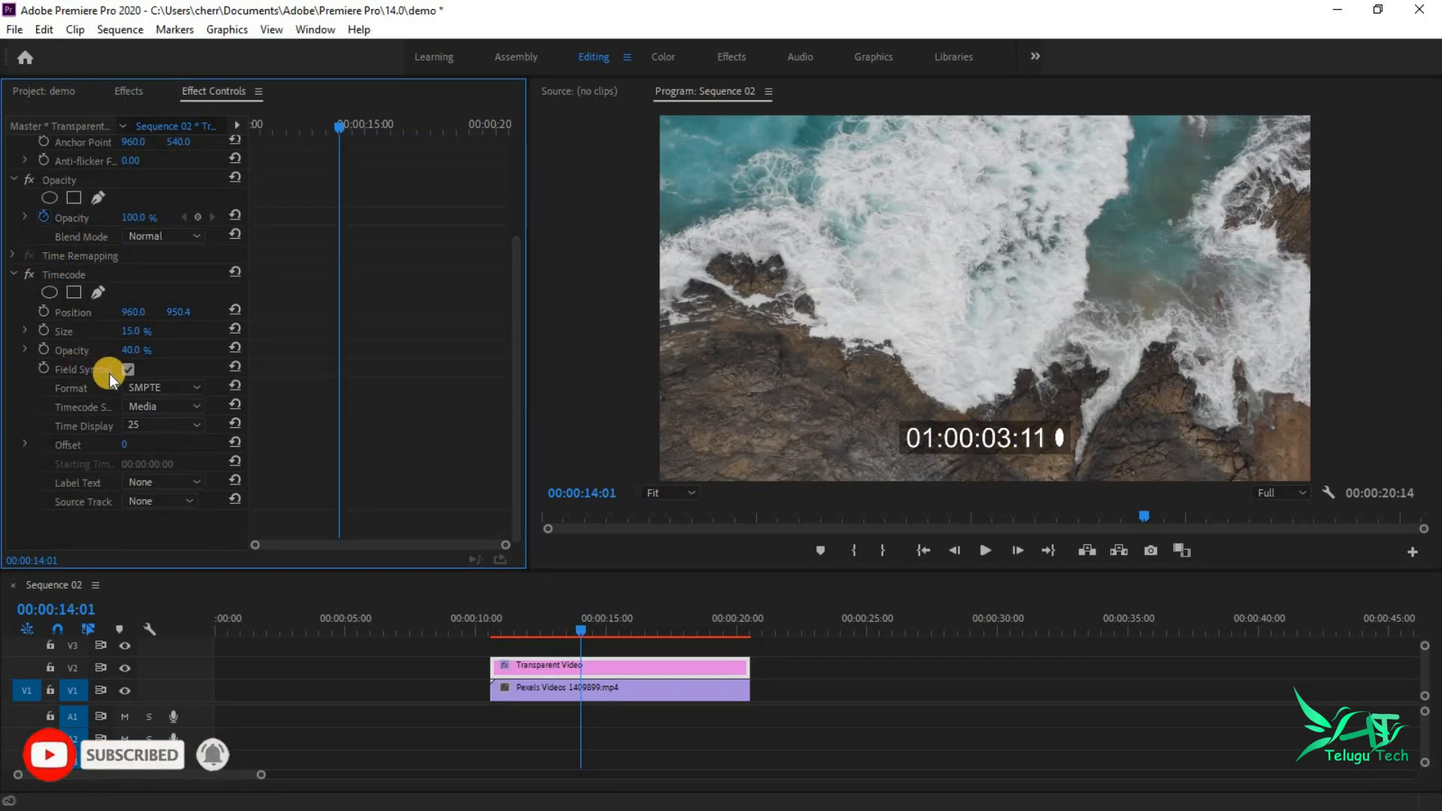
pyautogui.click(128, 370)
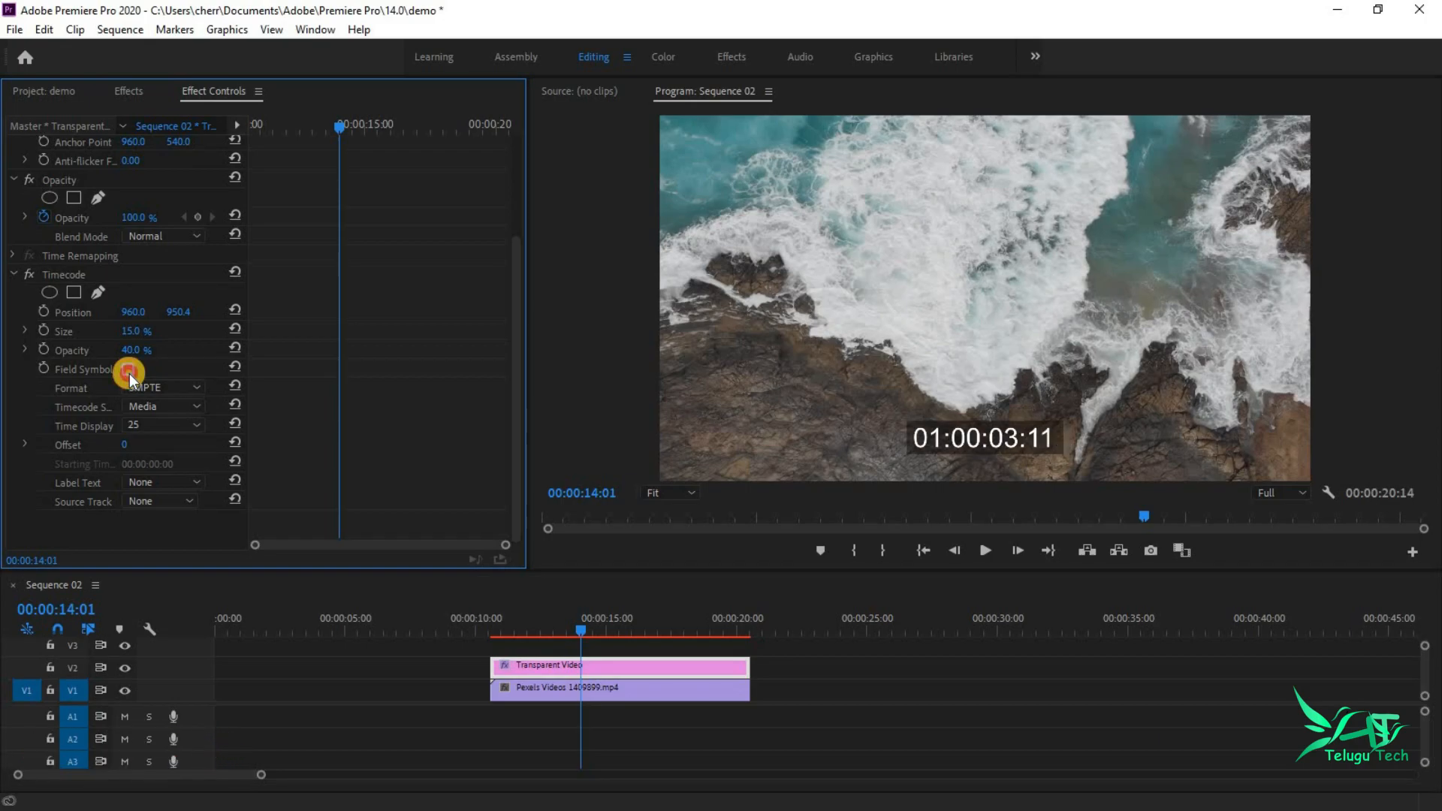
pyautogui.click(129, 370)
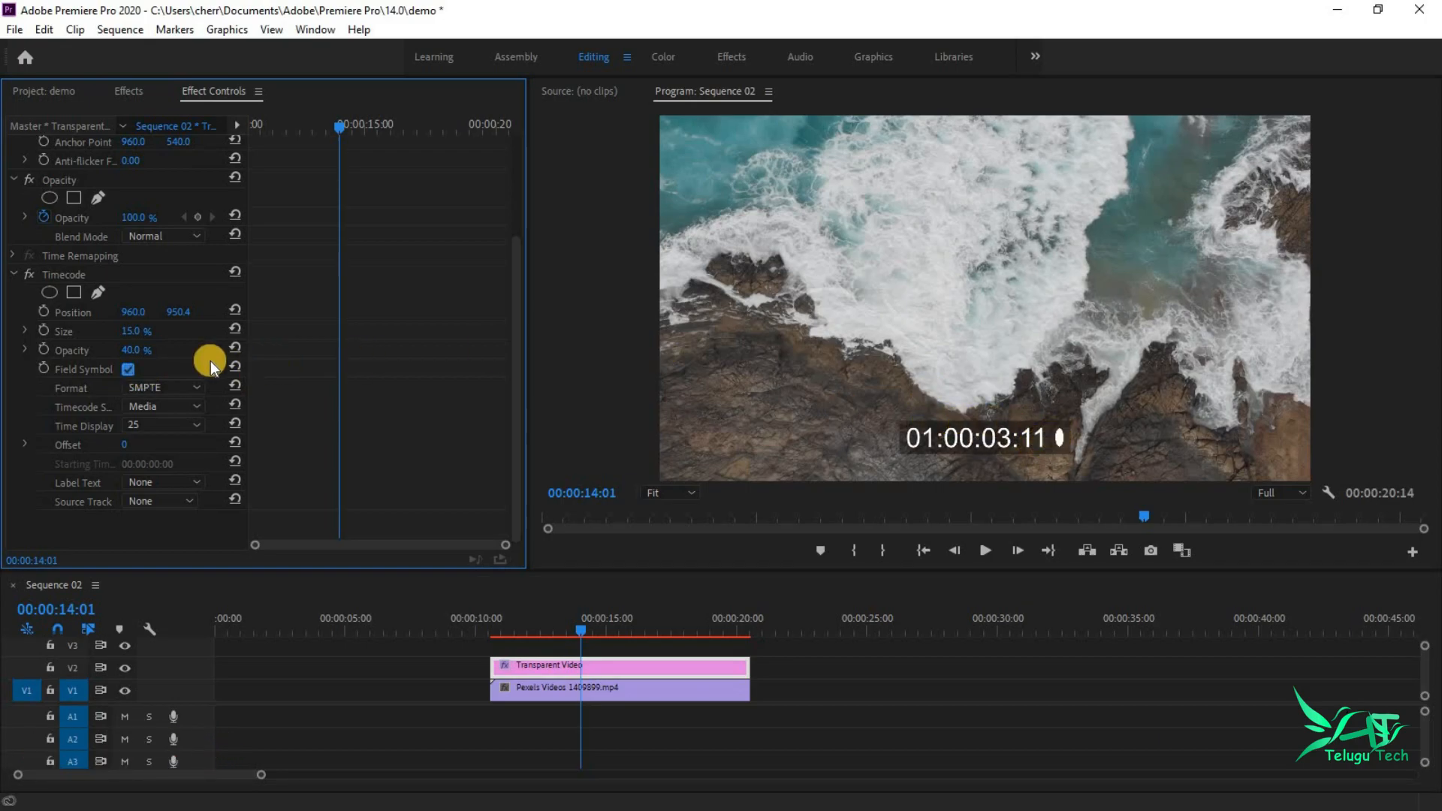
pyautogui.click(129, 371)
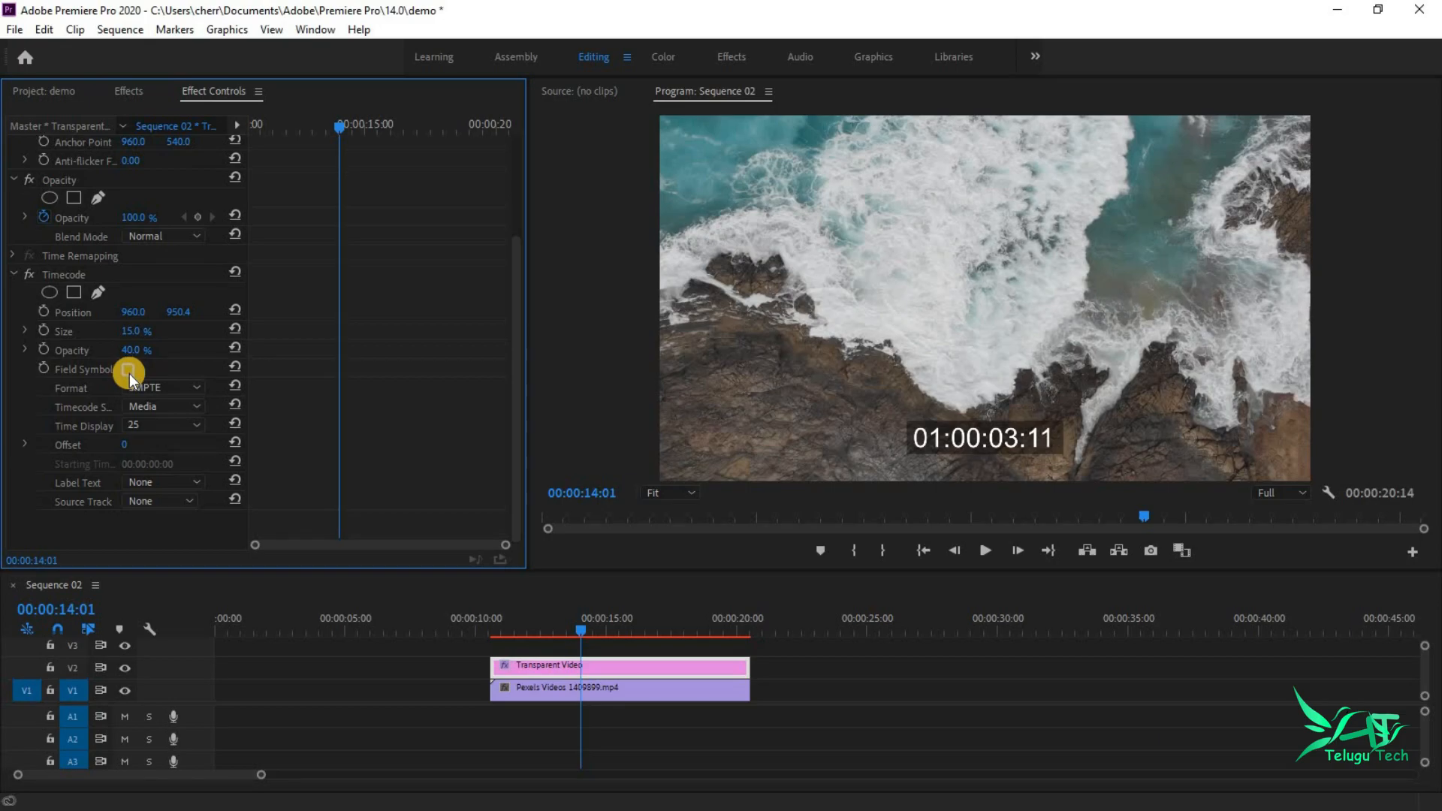
pyautogui.moveTo(134, 350); pyautogui.dragTo(30, 349)
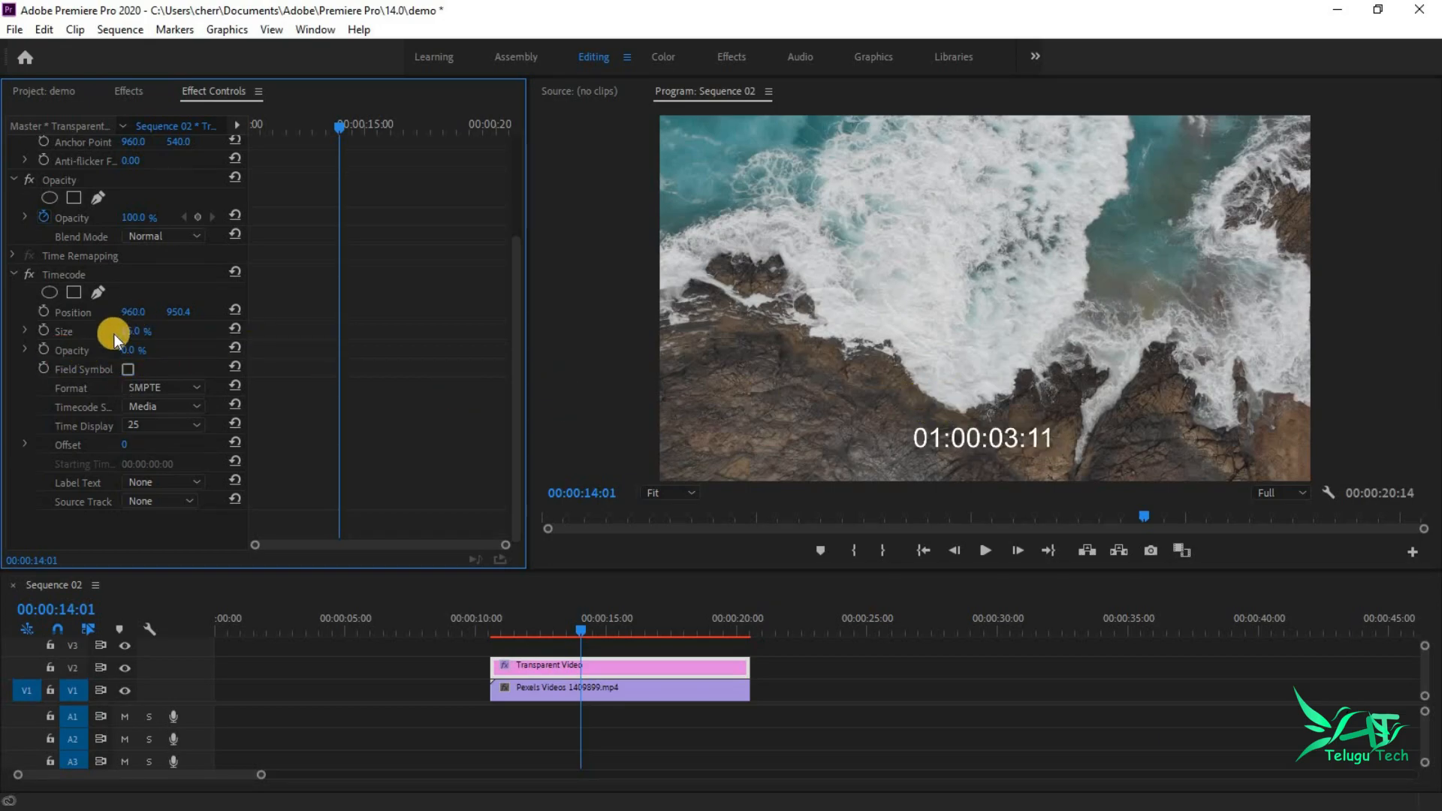
# Step: Enlarge the timecode, trying a size of 45% before setting it to 50%
pyautogui.click(149, 331)
pyautogui.write('45')
pyautogui.press('Return')
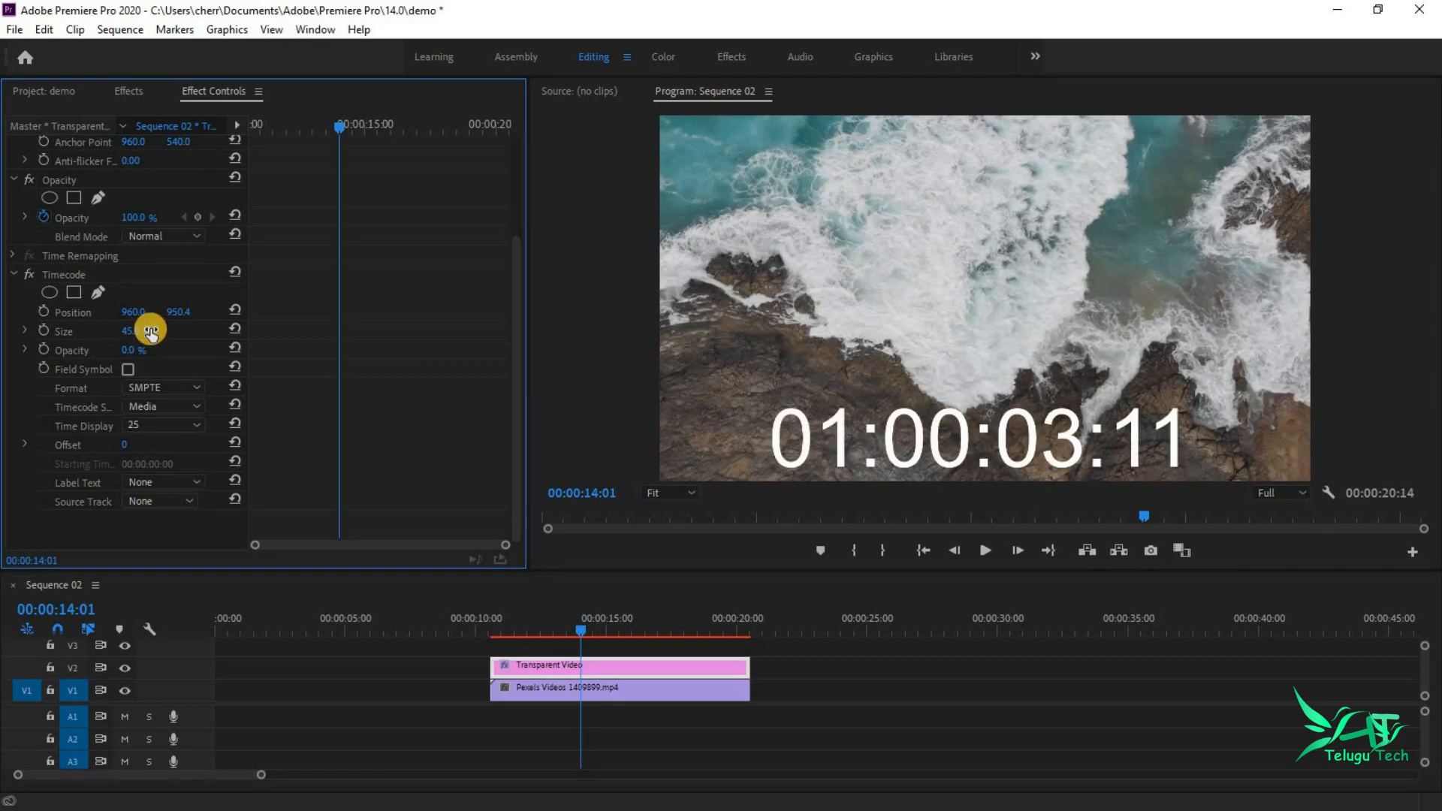
pyautogui.click(147, 327)
pyautogui.write('50')
pyautogui.press('Return')
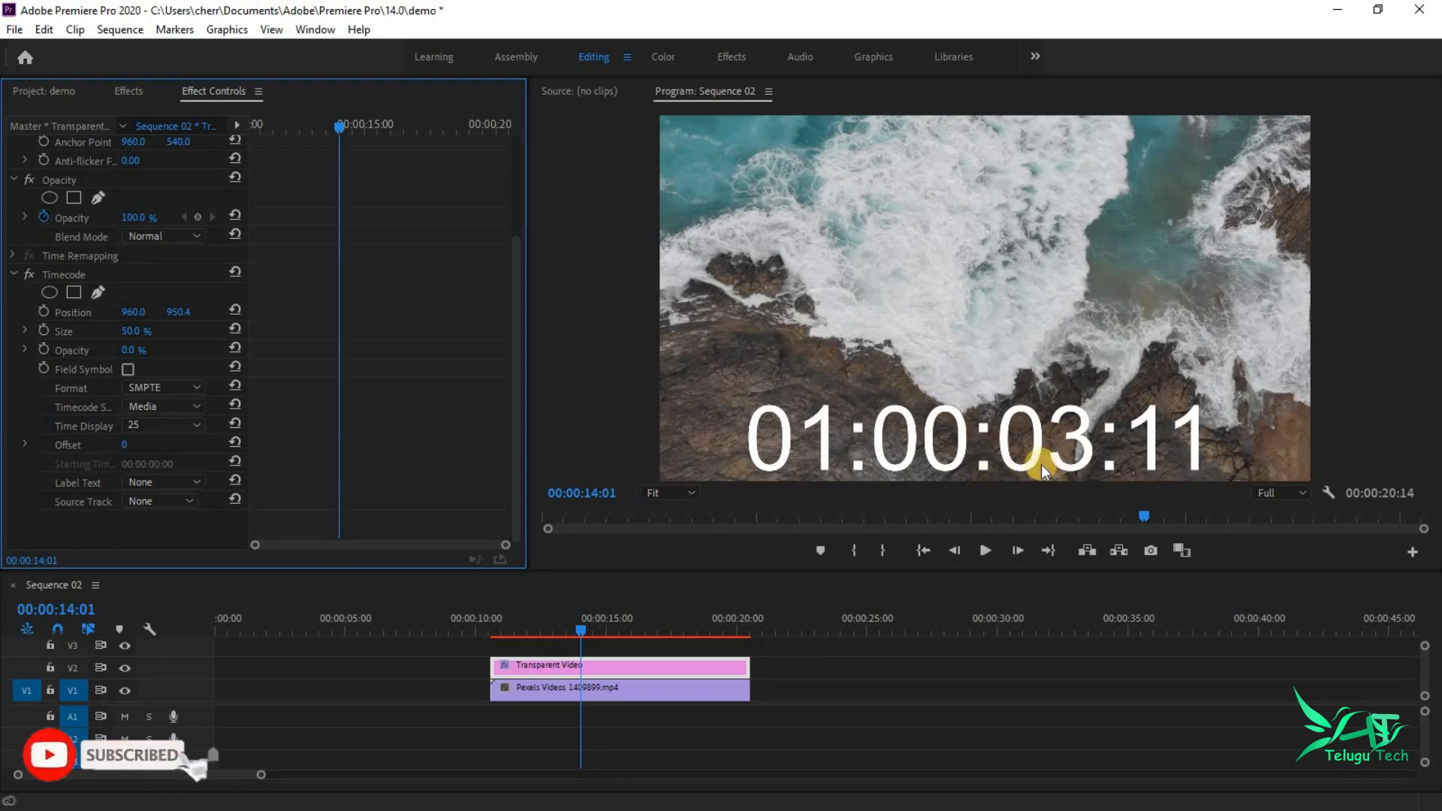
# Step: Raise the transparent video clip by setting its vertical Motion position to 147
pyautogui.scroll(3, 351, 434)
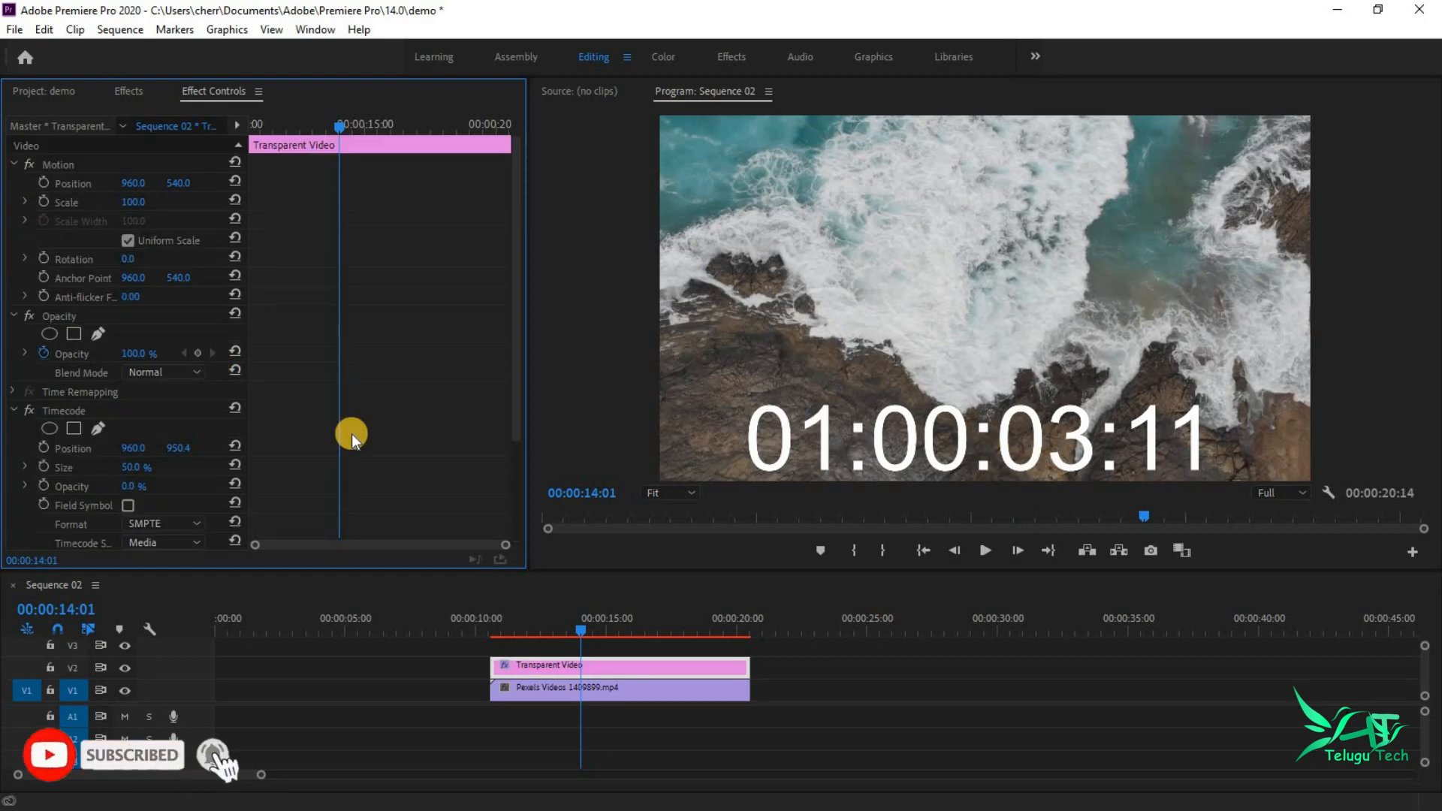
pyautogui.click(642, 664)
pyautogui.click(187, 181)
pyautogui.write('14')
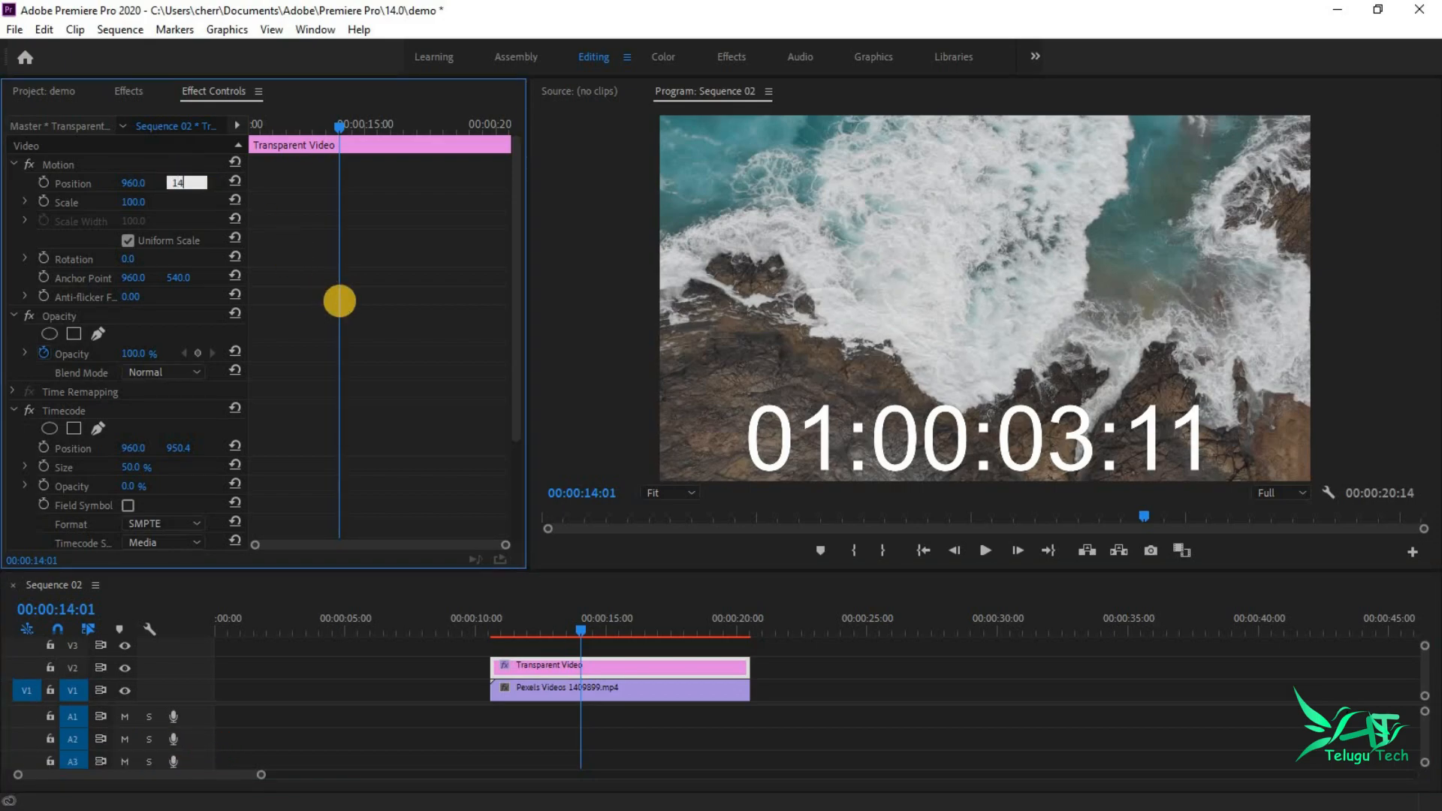
pyautogui.press('Return')
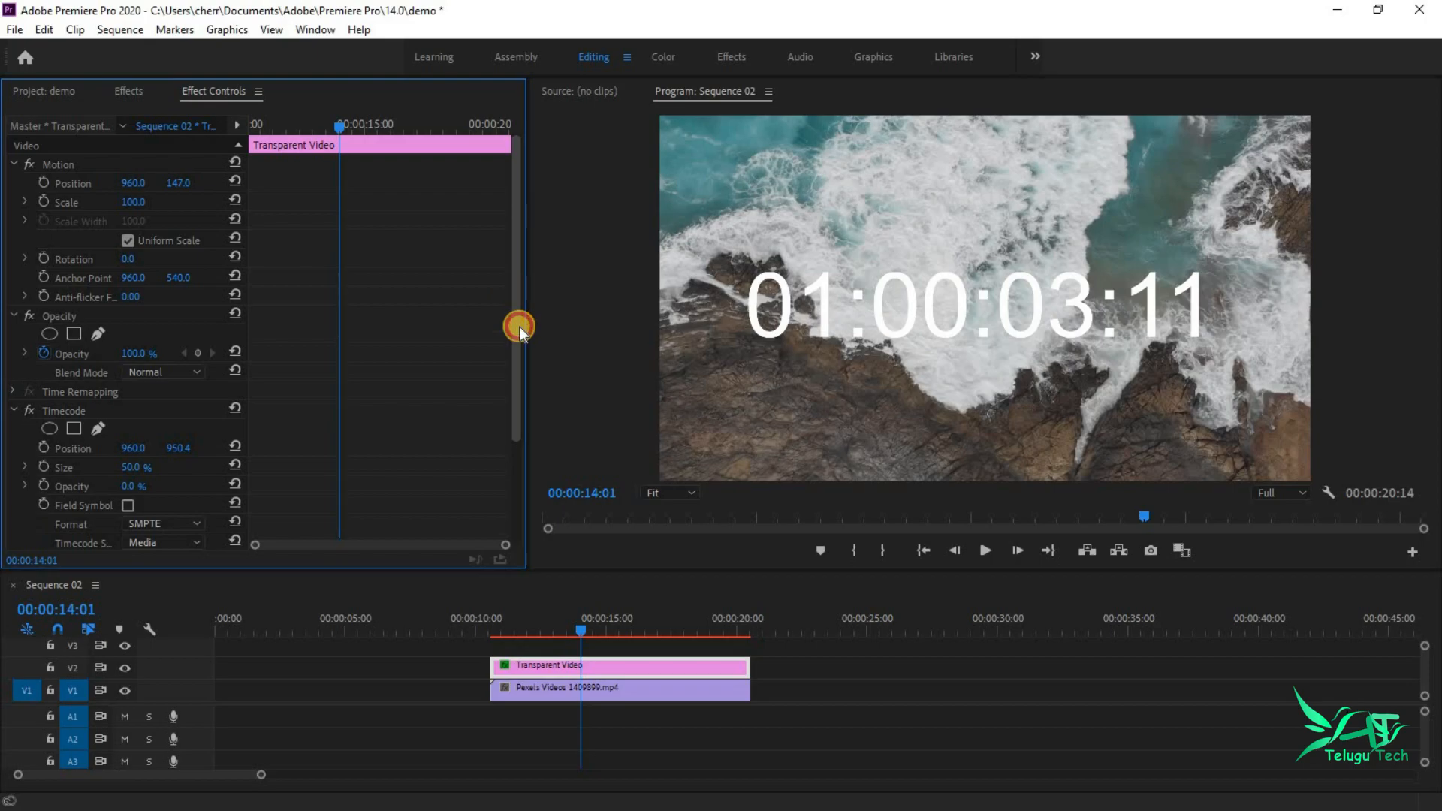
pyautogui.moveTo(520, 326); pyautogui.dragTo(507, 461)
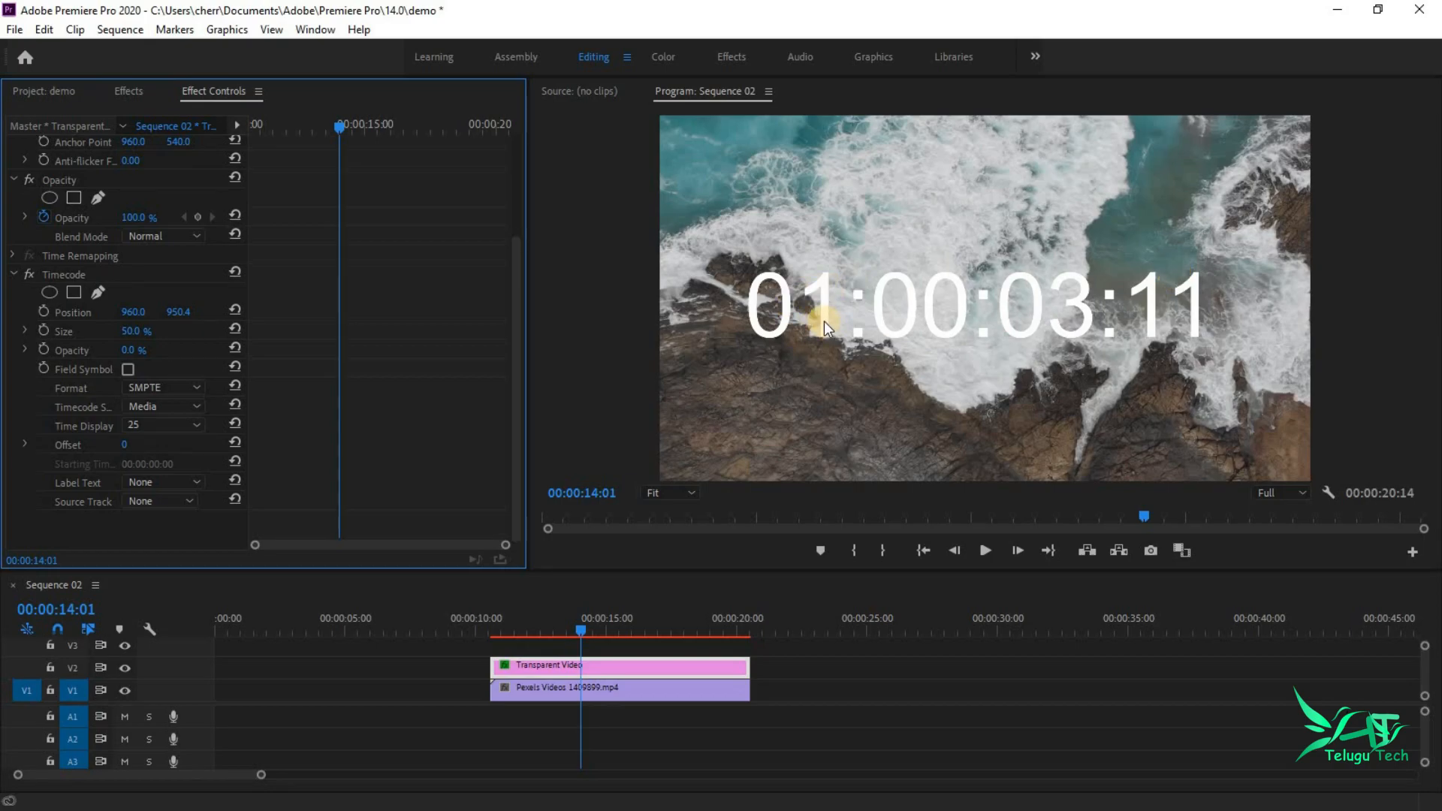
pyautogui.click(773, 325)
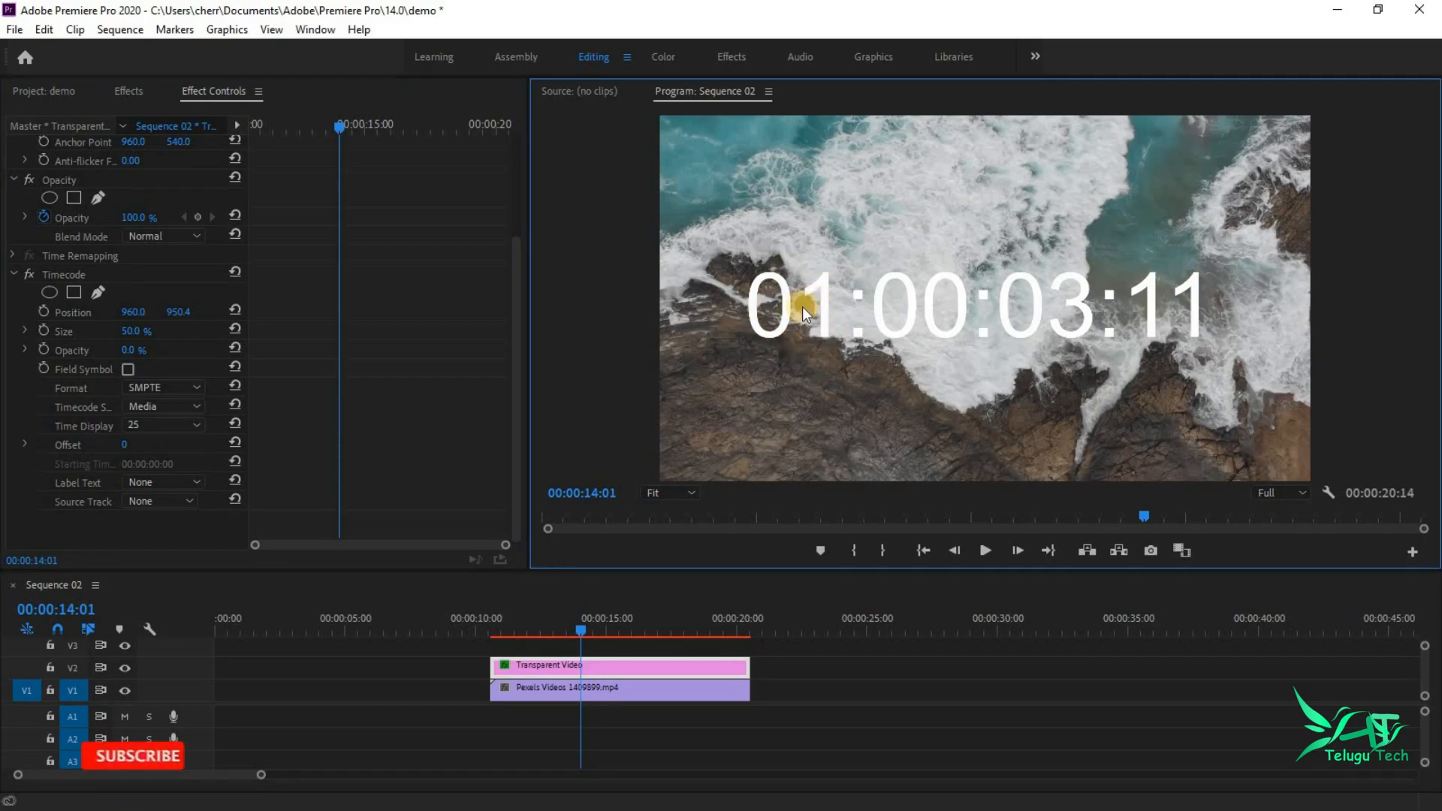
pyautogui.hotkey('ctrl', 's')
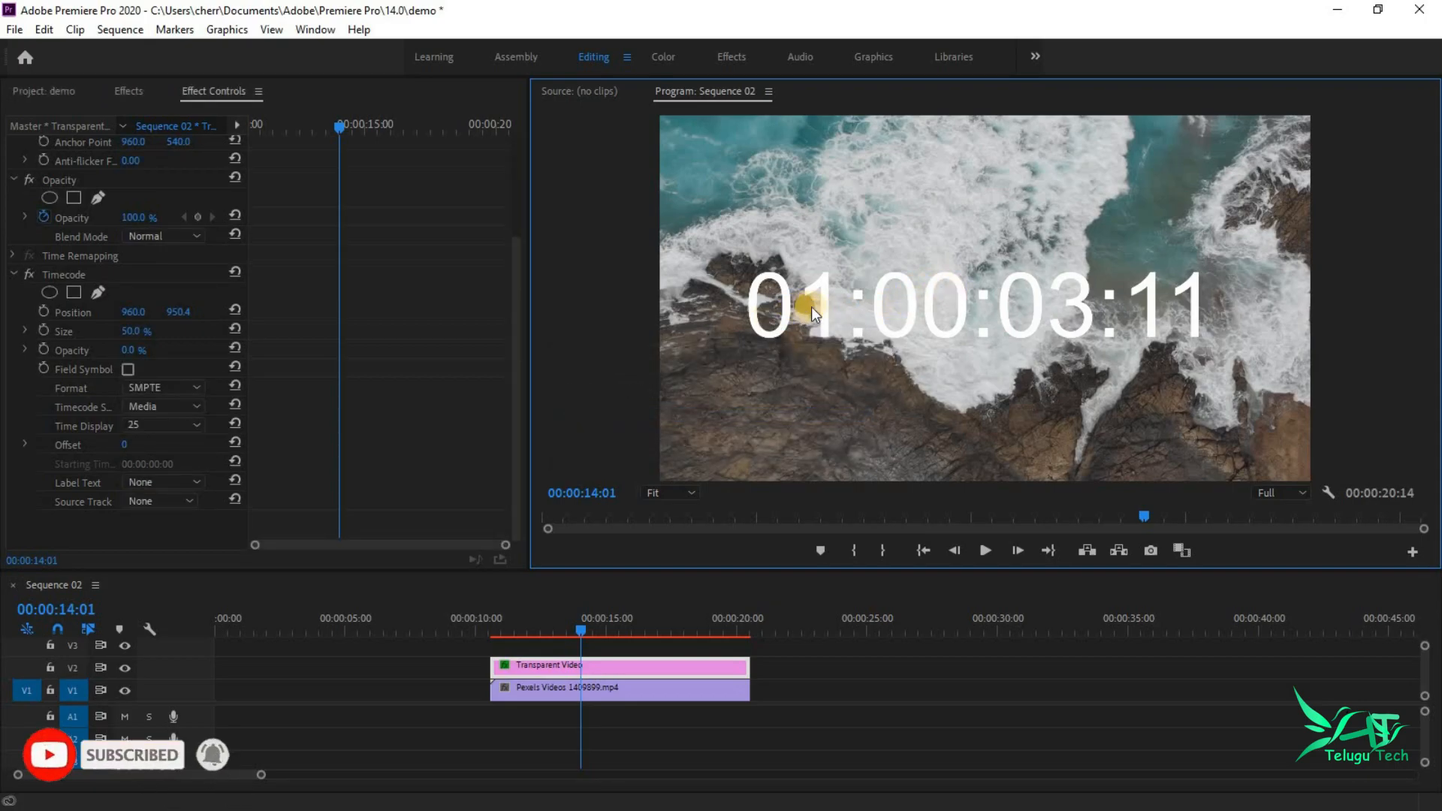
pyautogui.hotkey('ctrl', 's')
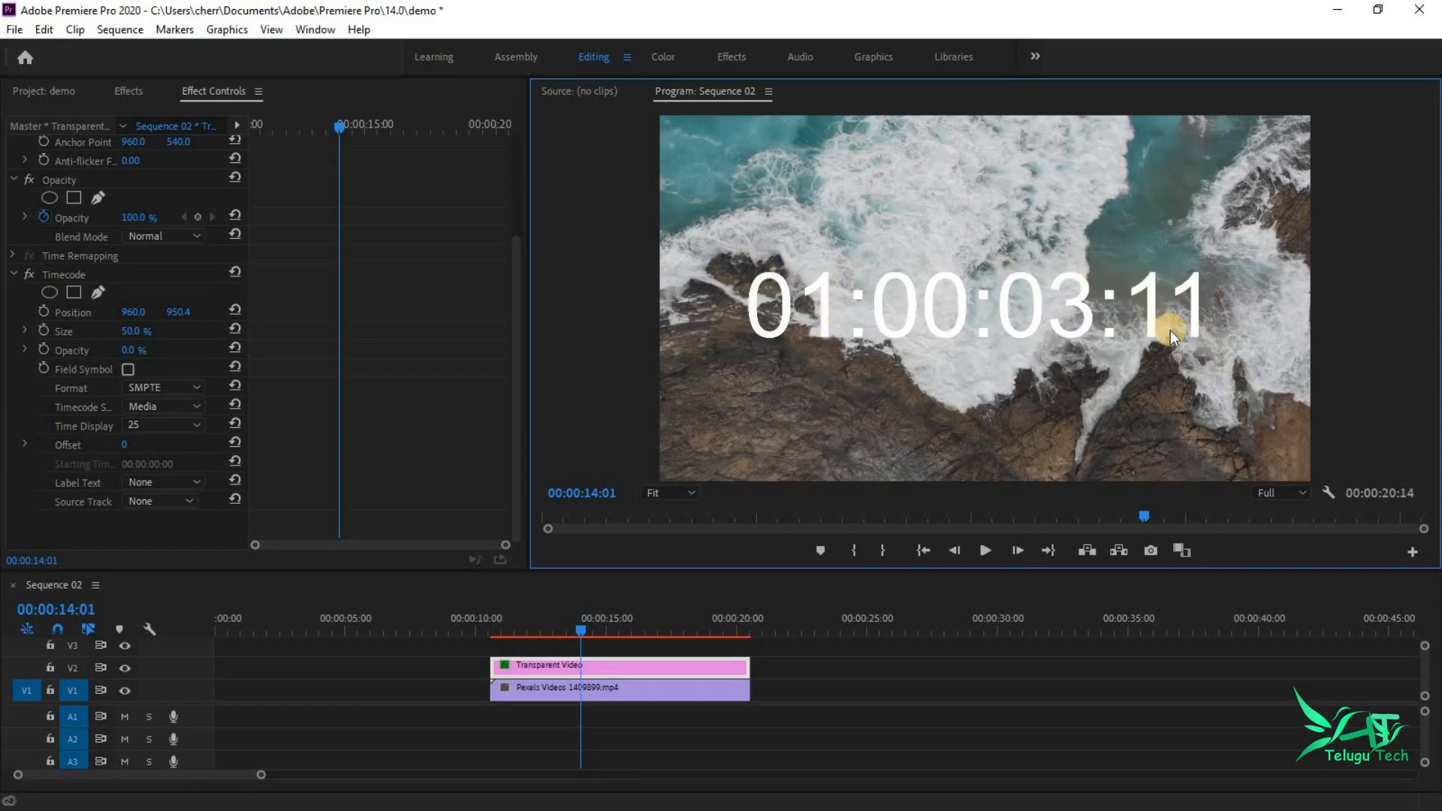
# Step: Find the Crop video effect and apply it to the transparent video clip on V2
pyautogui.click(129, 90)
pyautogui.doubleClick(124, 114)
pyautogui.write('crop')
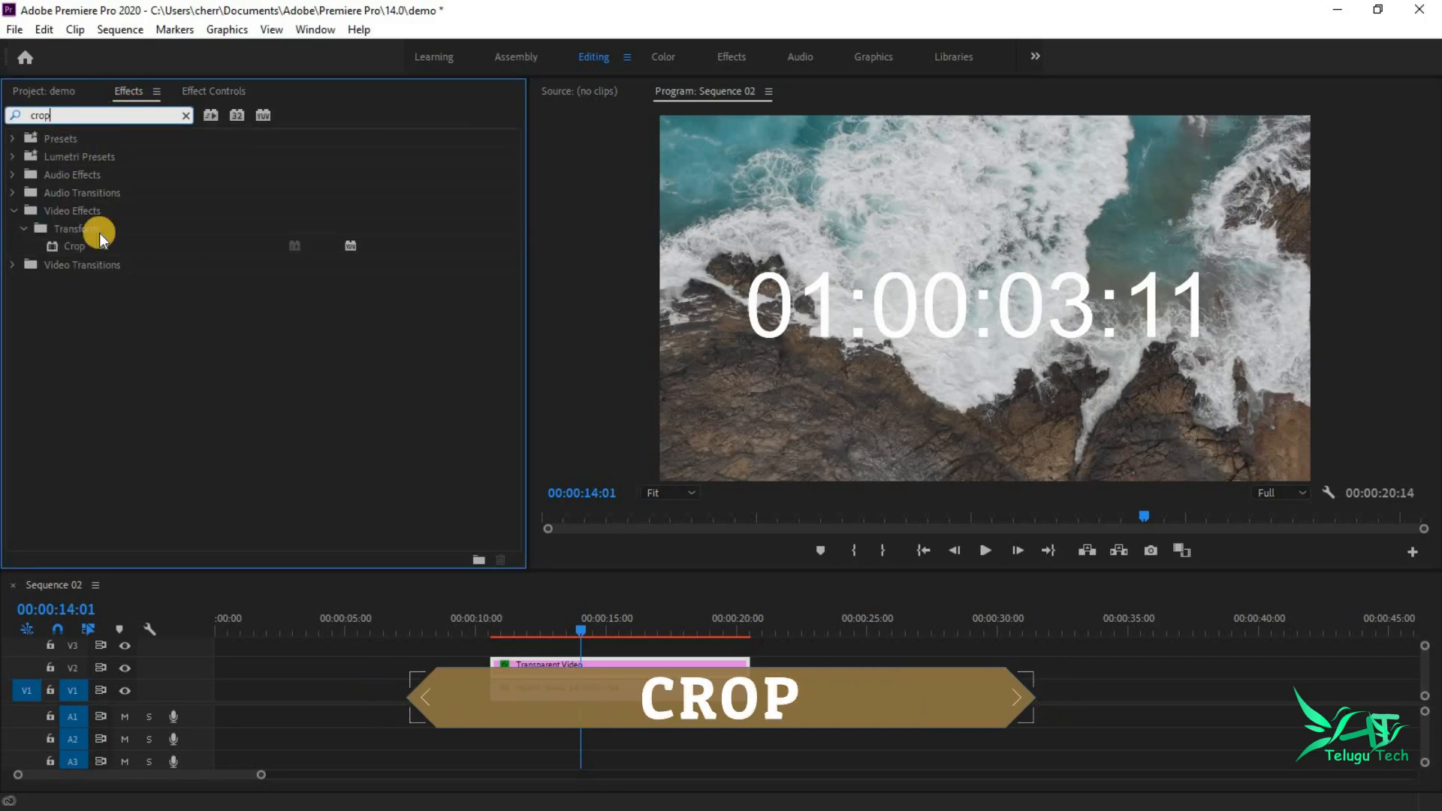
pyautogui.moveTo(81, 257); pyautogui.dragTo(627, 659)
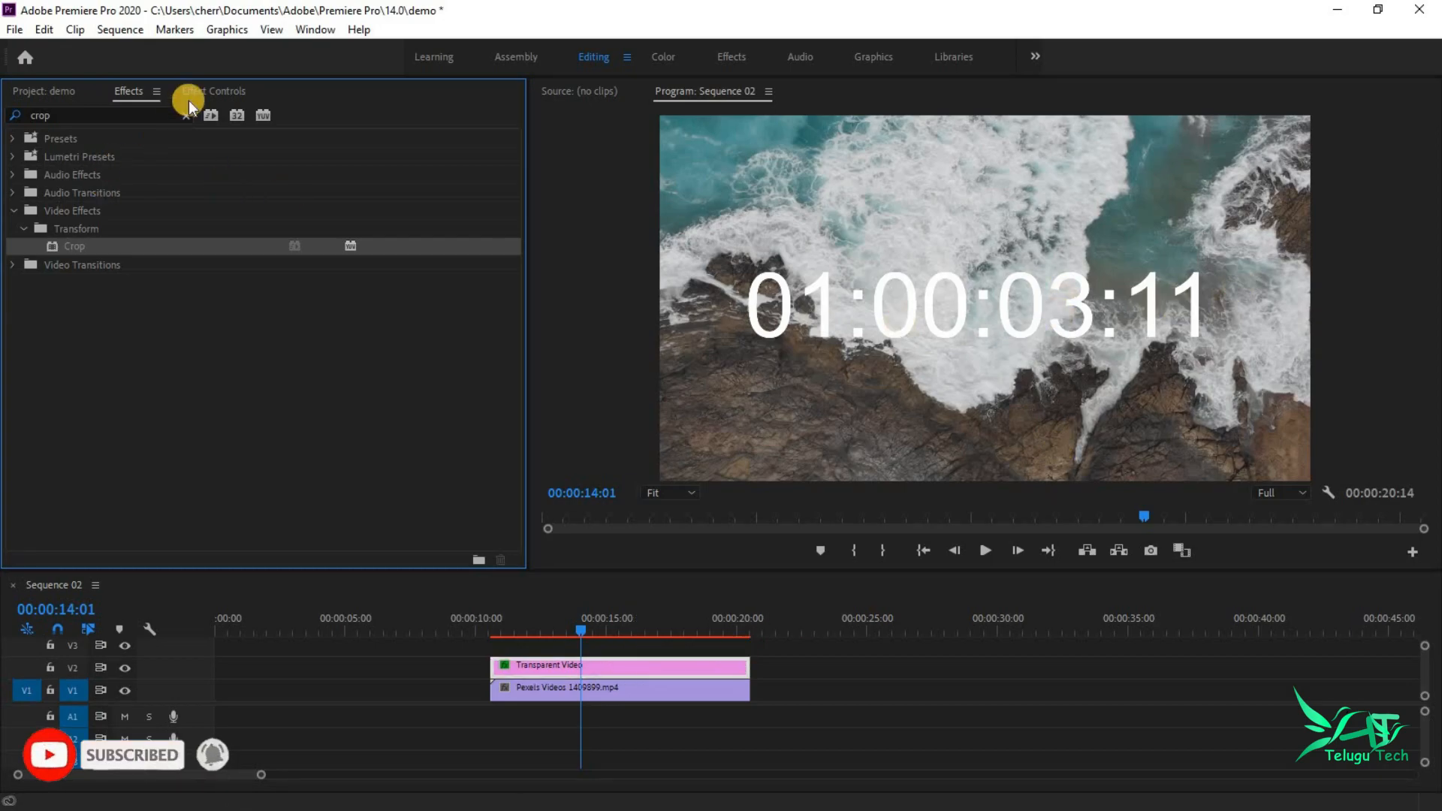
# Step: Crop the timecode to its minutes and seconds, about 31.7% from the left and 31.9% from the right
pyautogui.click(202, 96)
pyautogui.scroll(-5, 446, 284)
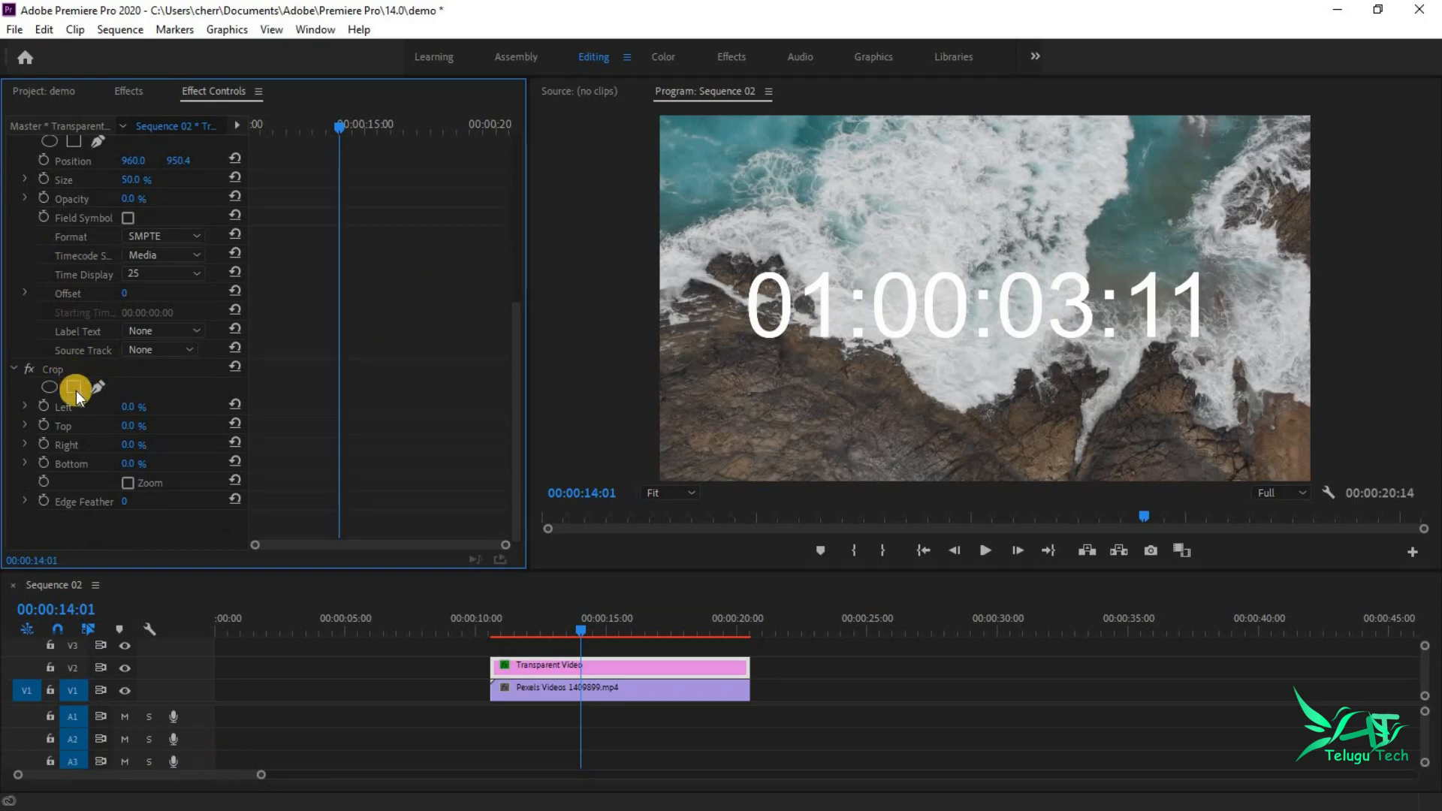
pyautogui.moveTo(126, 406); pyautogui.dragTo(143, 404)
pyautogui.click(122, 367)
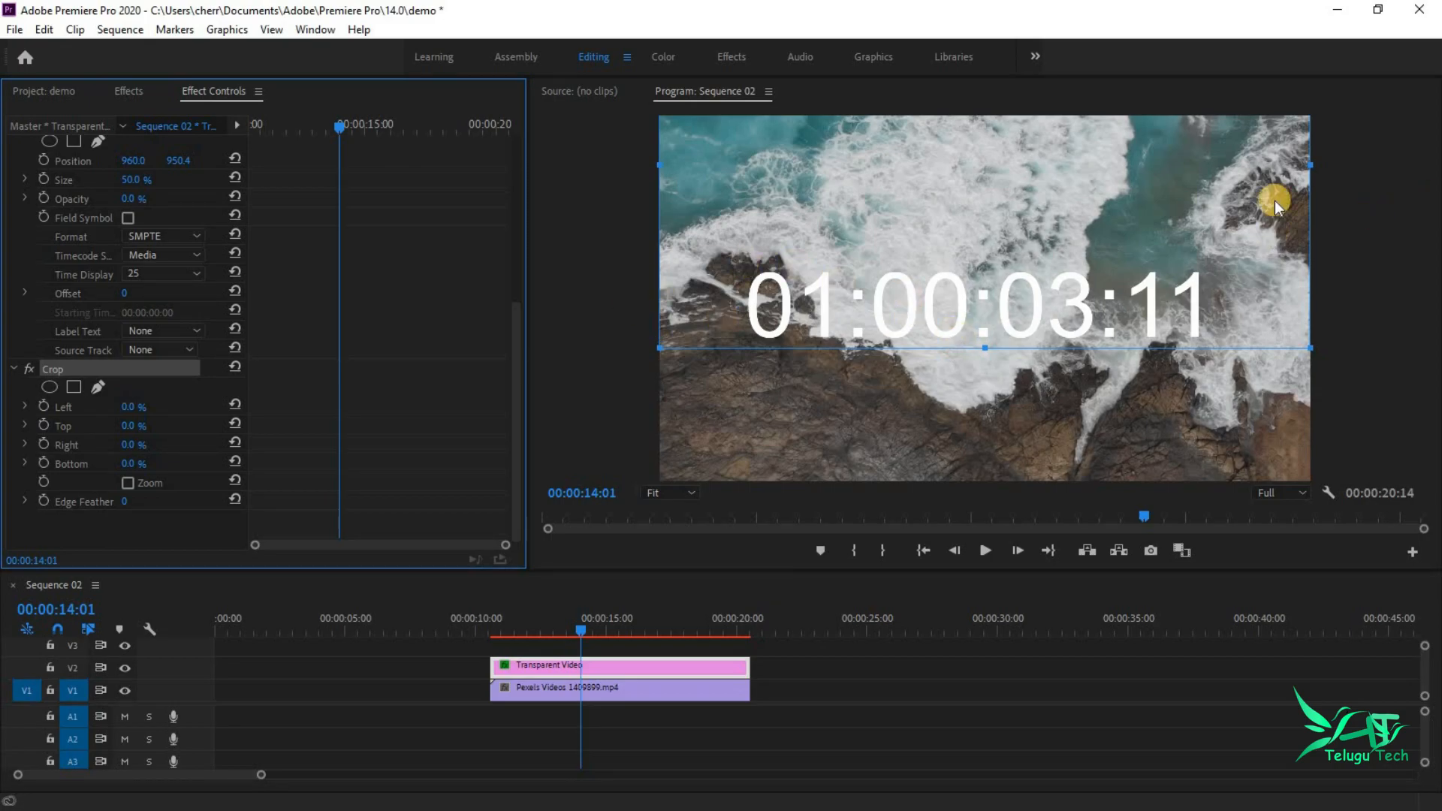
pyautogui.moveTo(655, 162); pyautogui.dragTo(866, 162)
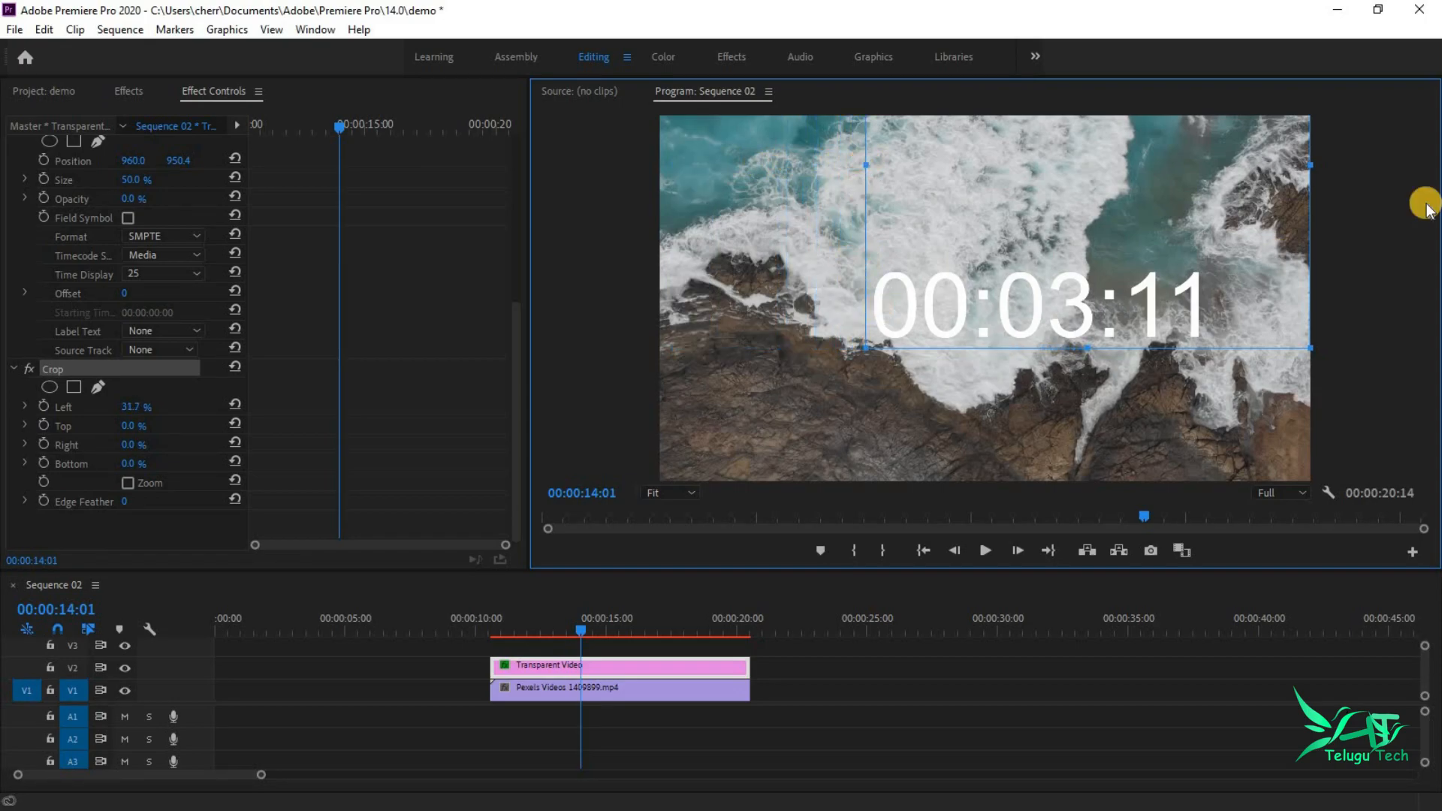
pyautogui.moveTo(1310, 162); pyautogui.dragTo(1101, 194)
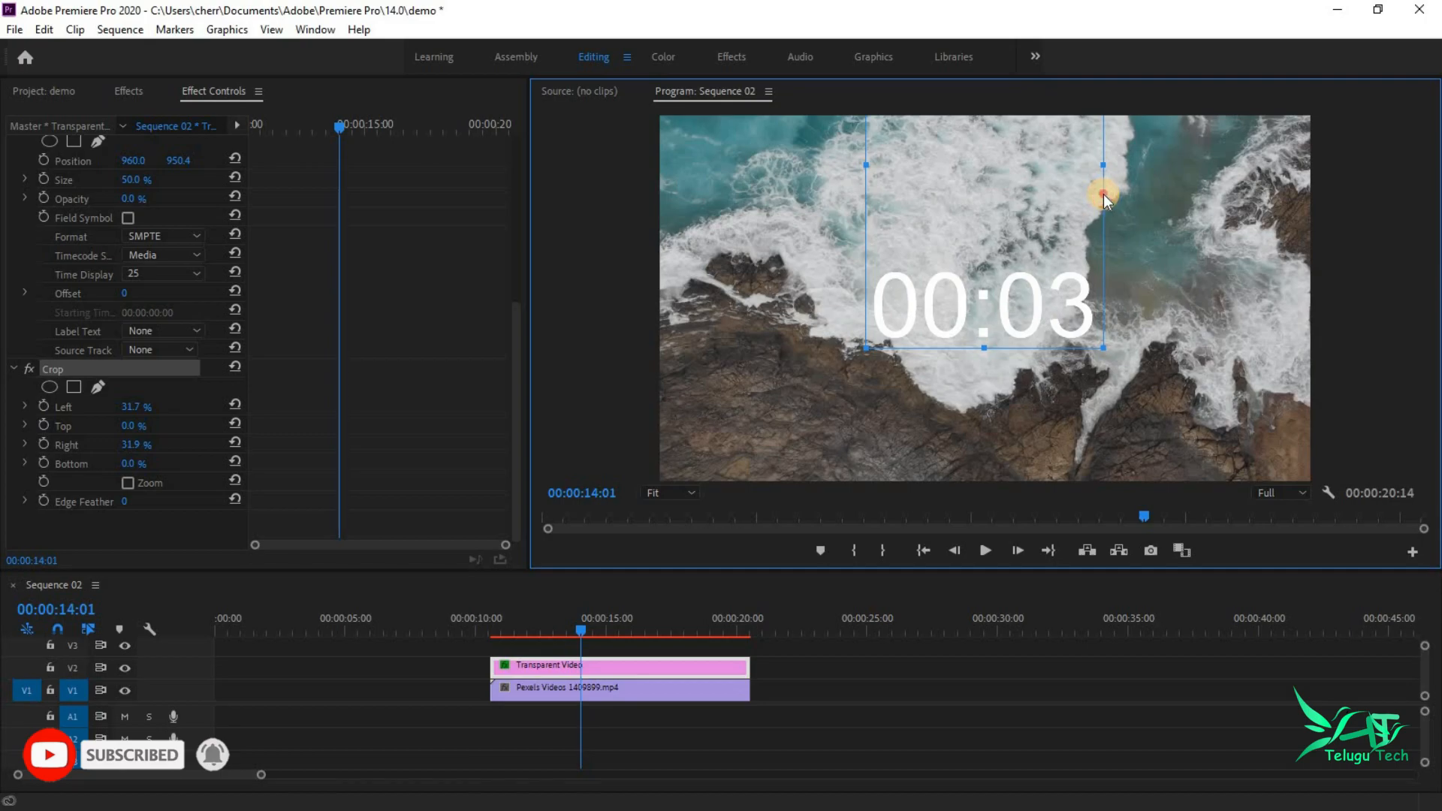
# Step: Check the cropped timer over the ocean clip at several points along the sequence
pyautogui.click(629, 687)
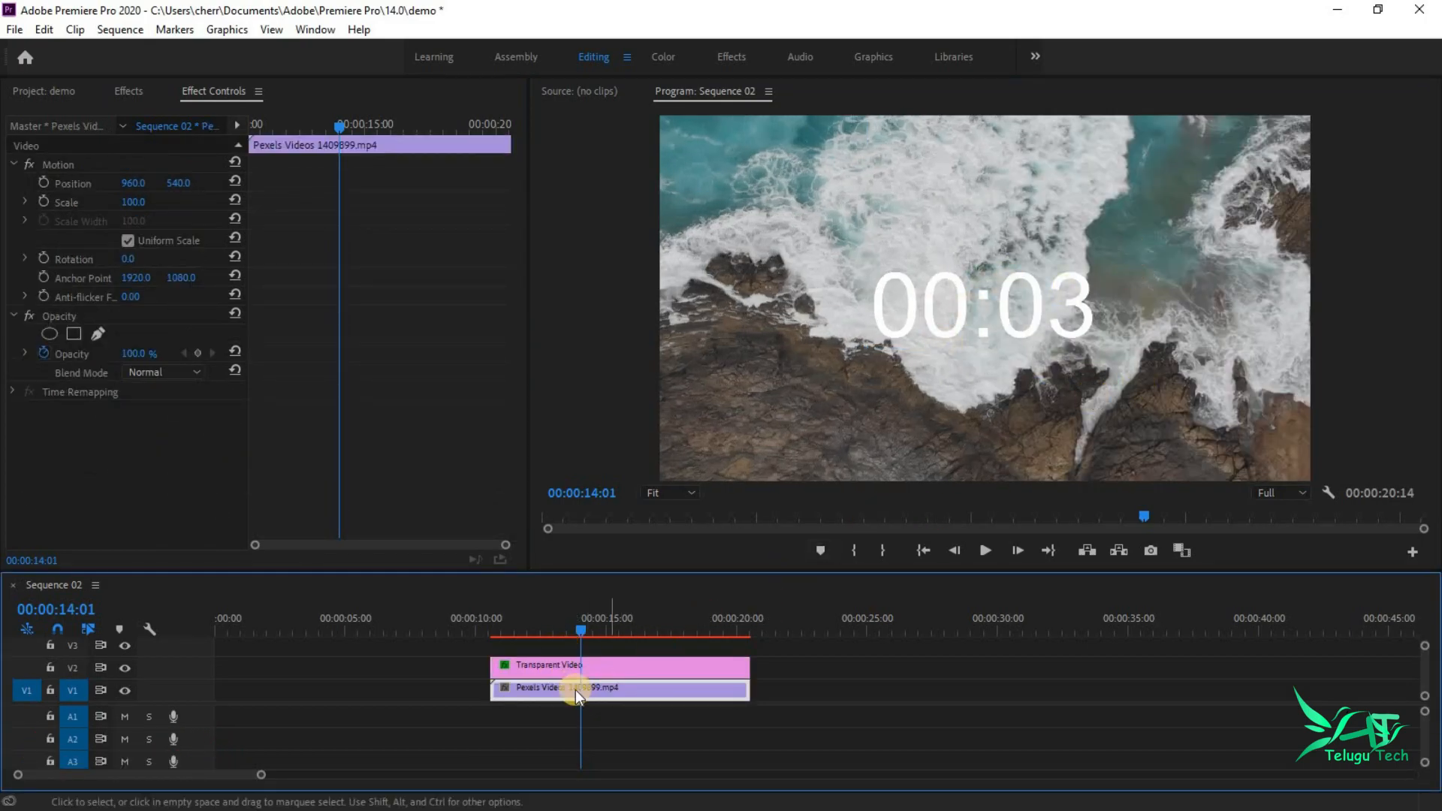
pyautogui.click(588, 665)
pyautogui.moveTo(583, 627); pyautogui.dragTo(655, 627)
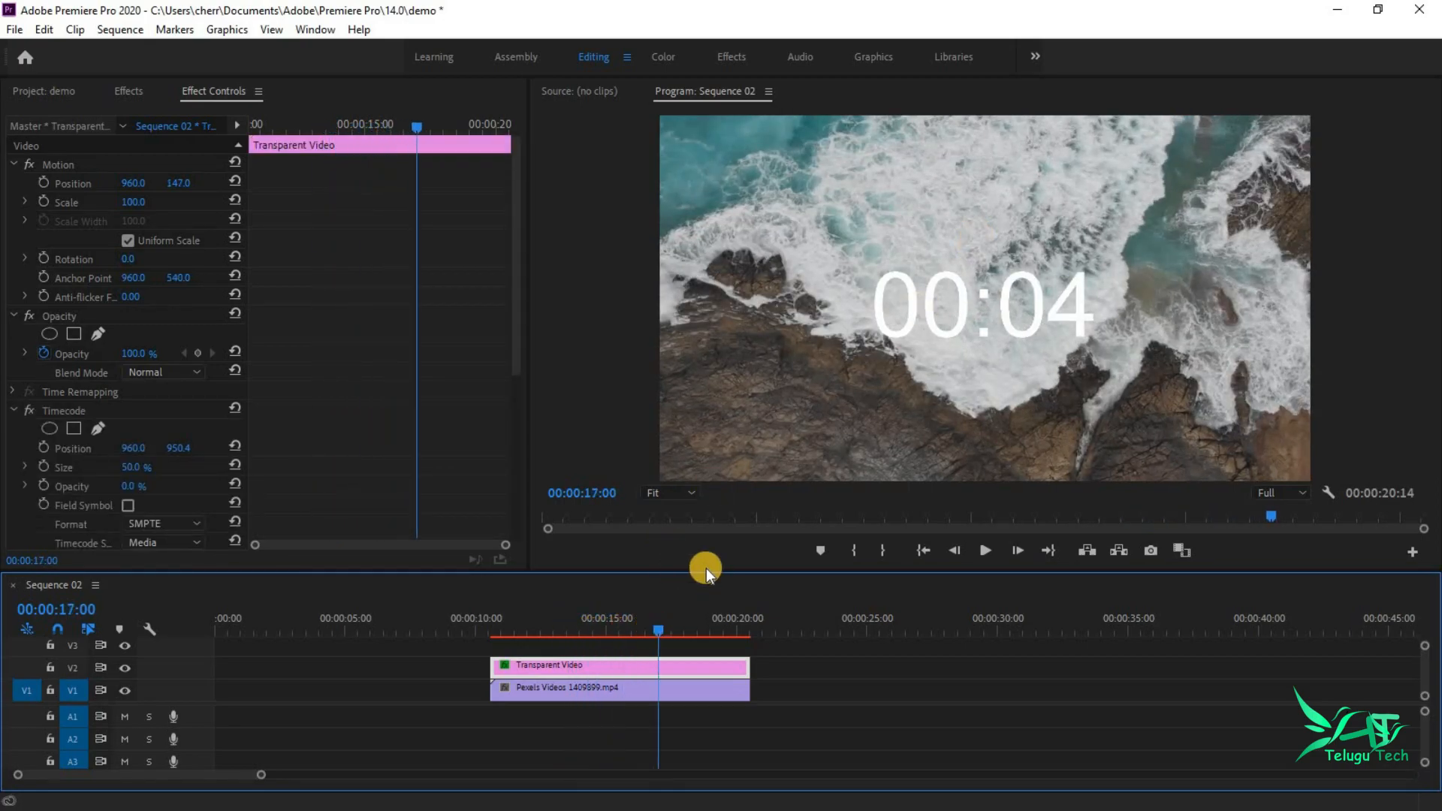
pyautogui.click(614, 629)
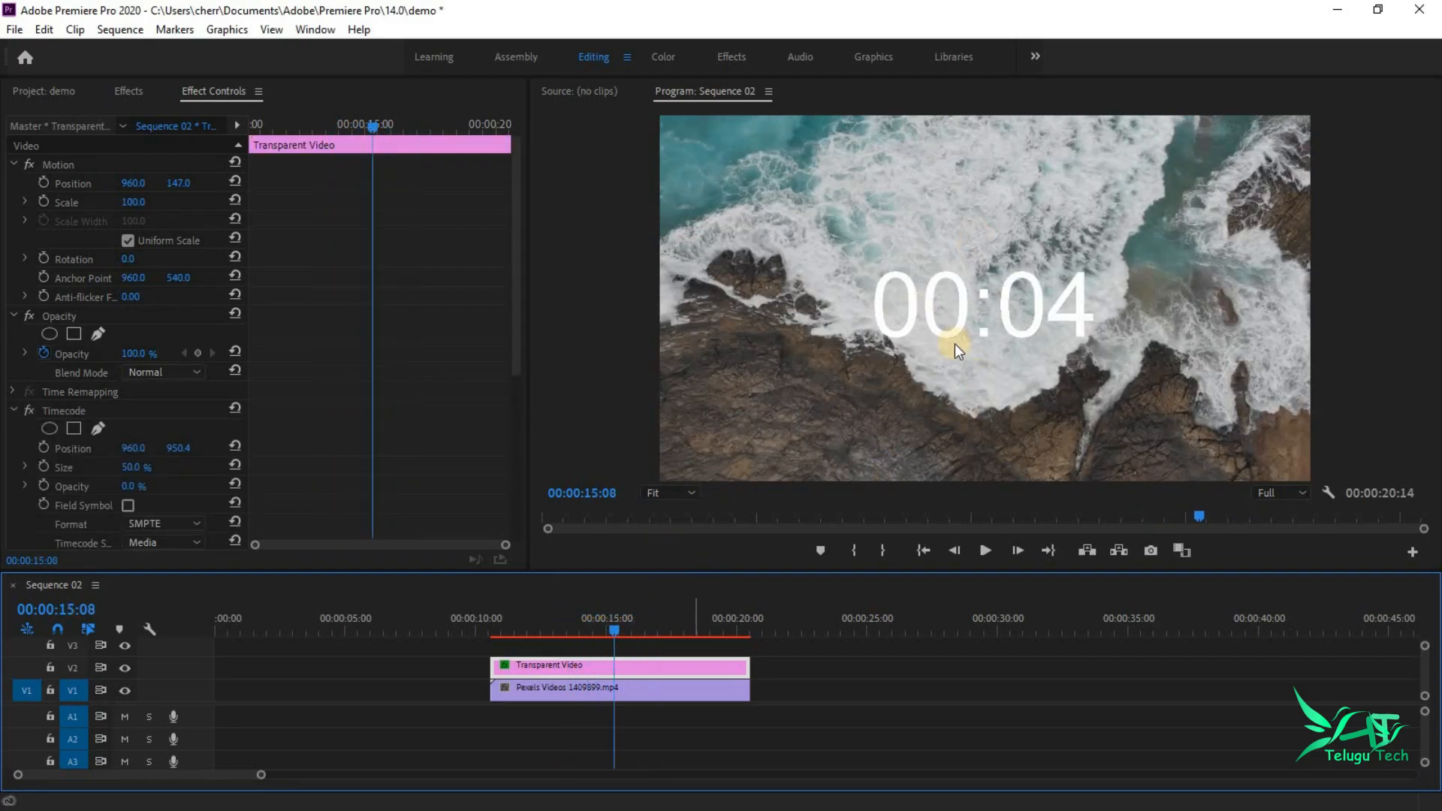
# Step: Check the Speed/Duration options of the transparent video clip on V2 without changing any of them
pyautogui.rightClick(693, 669)
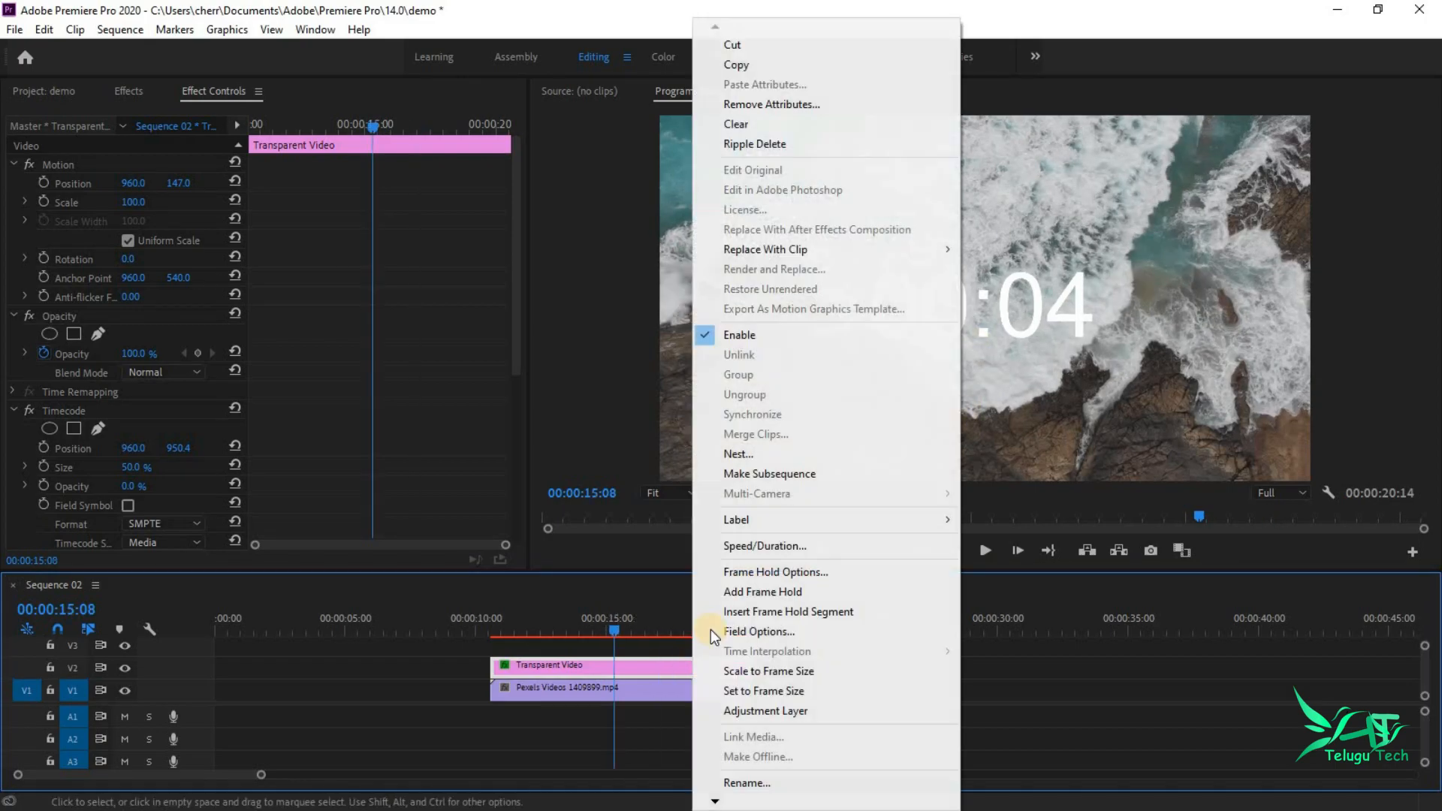
pyautogui.click(751, 545)
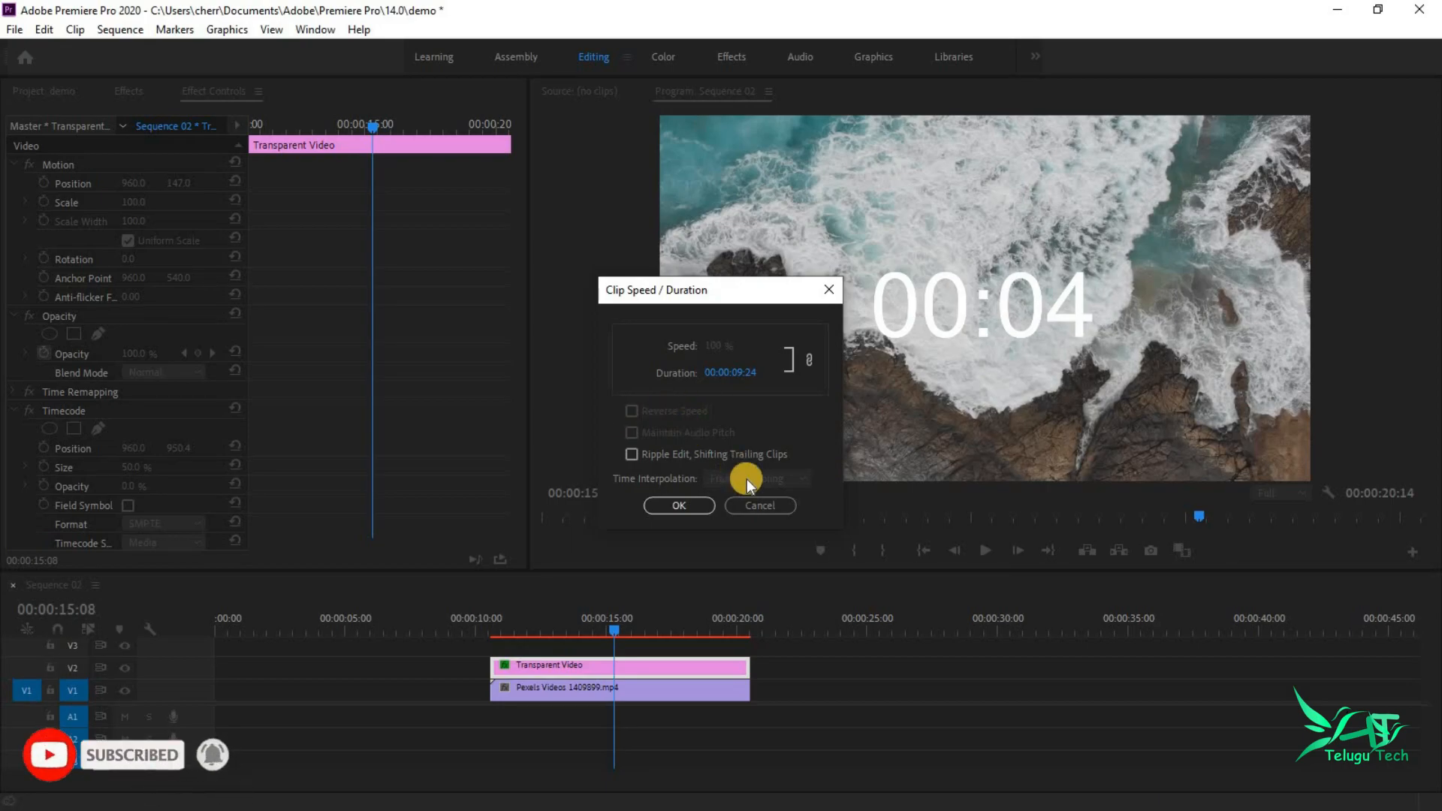
pyautogui.click(755, 505)
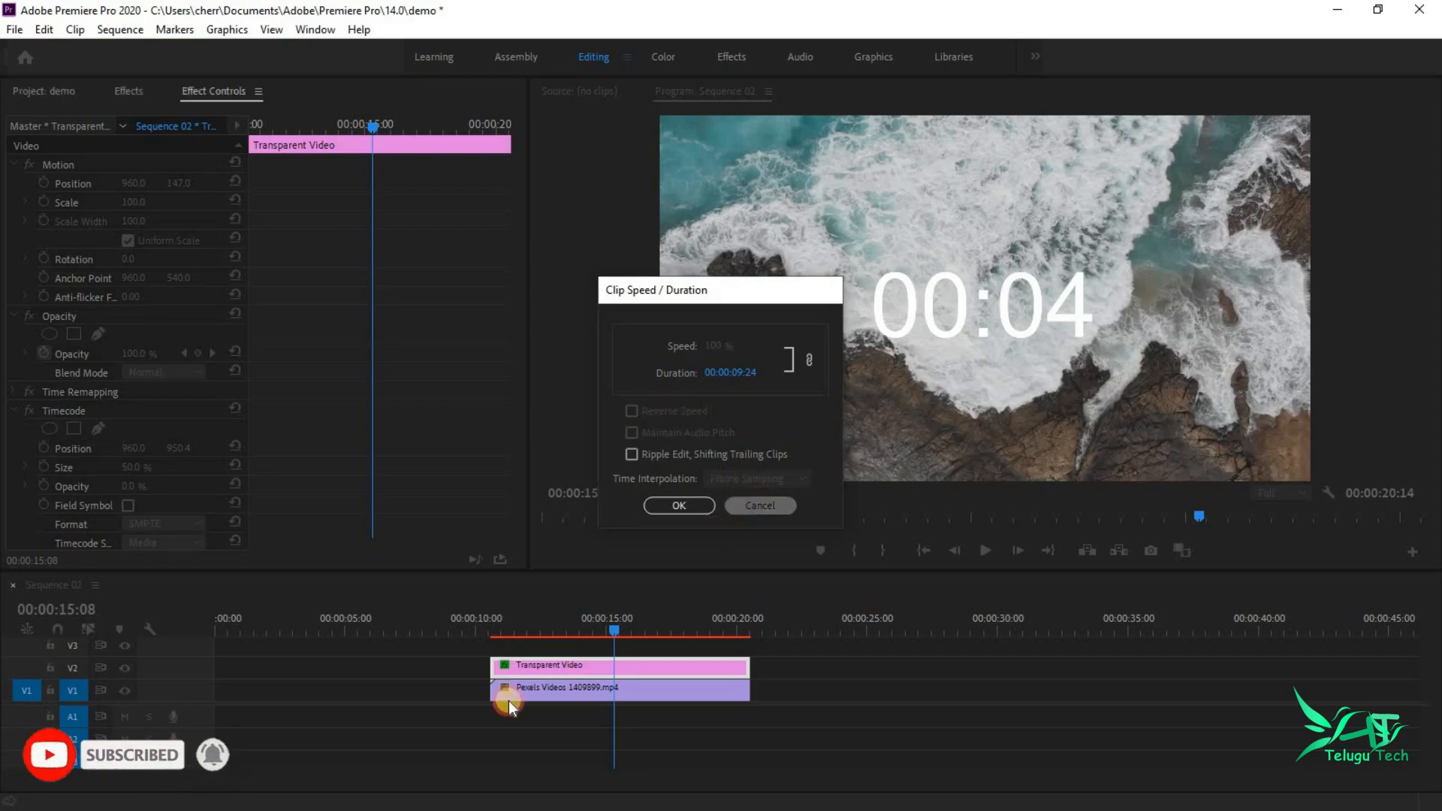
# Step: Nest the transparent video clip on V2 into a sequence named time
pyautogui.rightClick(663, 666)
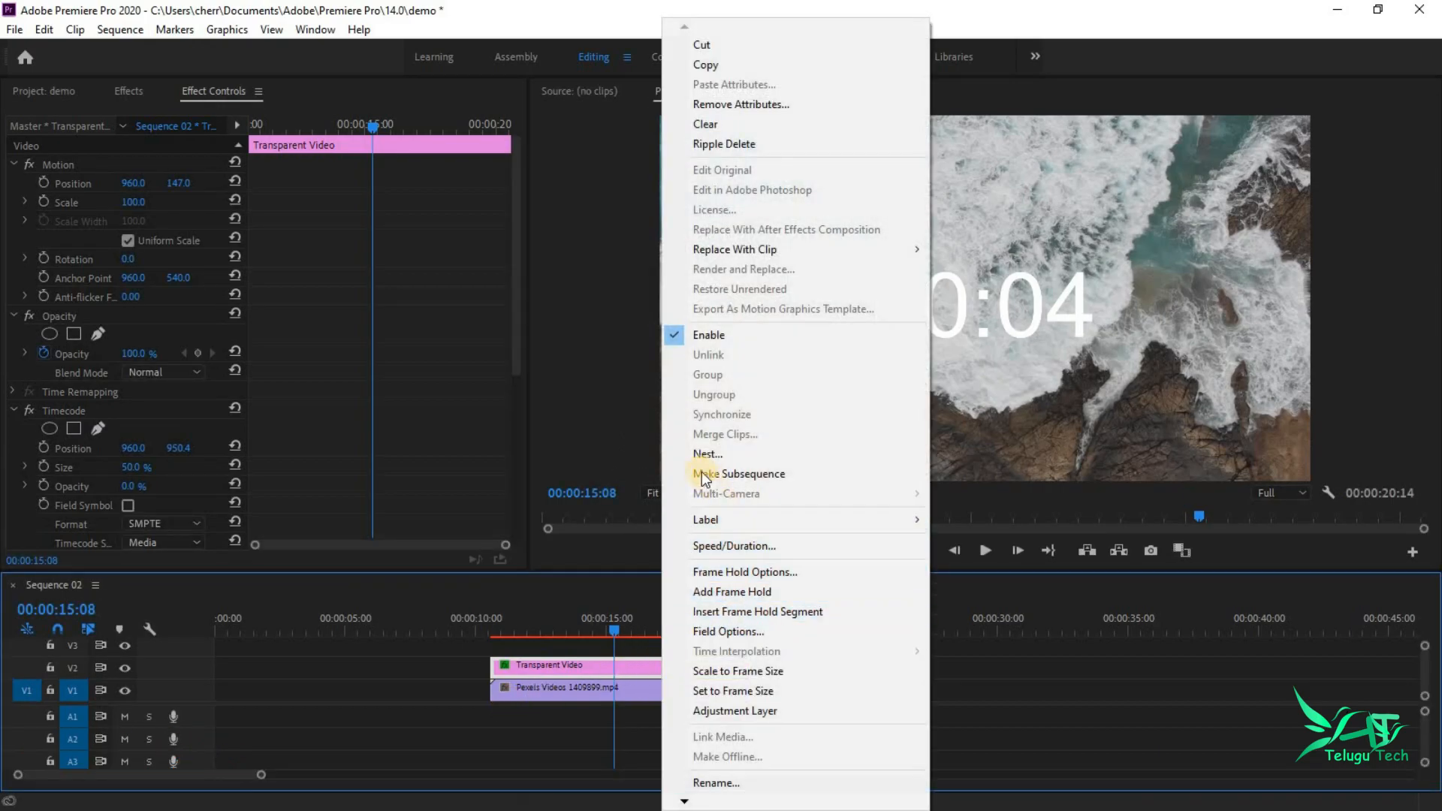
pyautogui.click(719, 455)
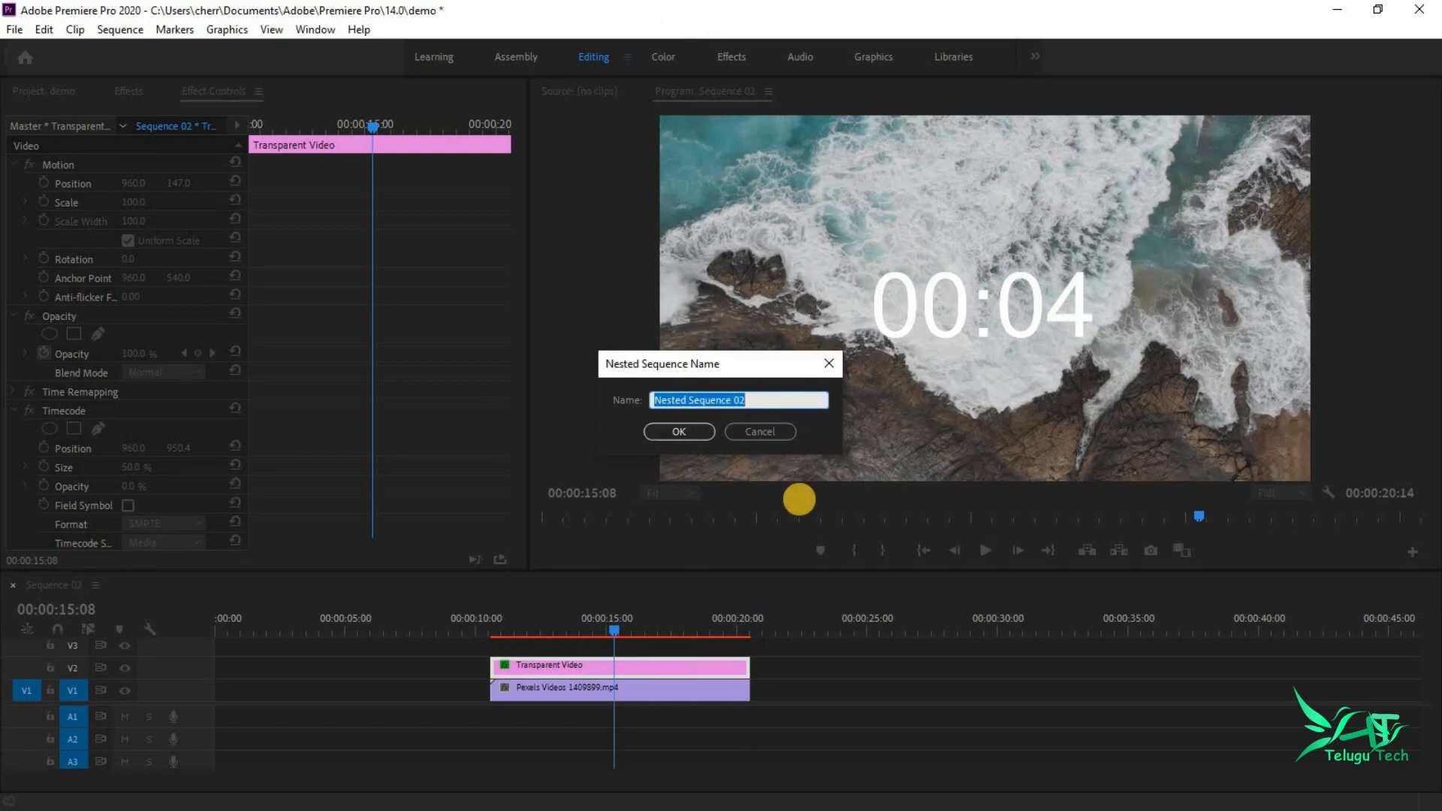
pyautogui.write('time')
pyautogui.click(662, 430)
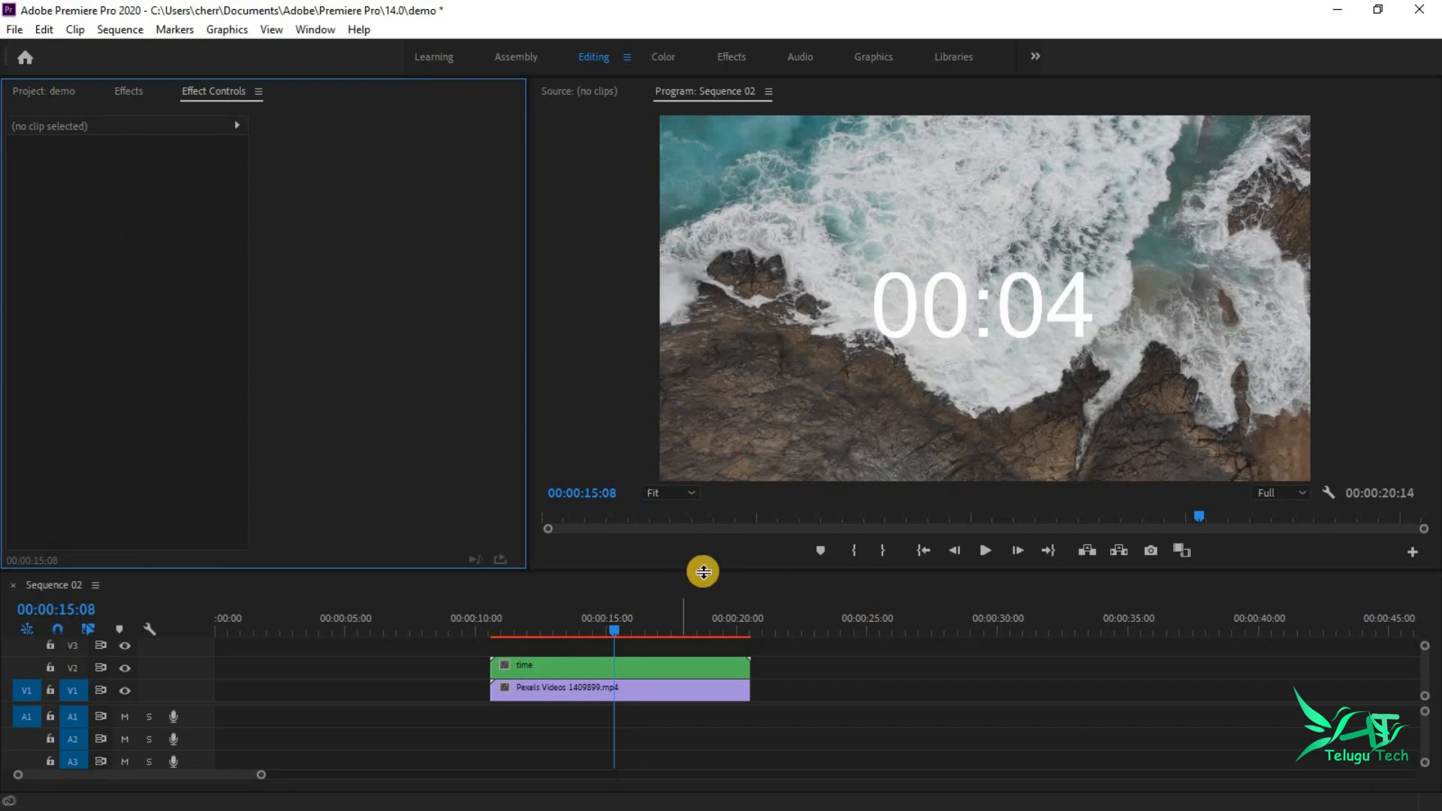
# Step: Reverse the speed of the nested time clip on V2 and check the countdown near the clip's beginning
pyautogui.click(662, 661)
pyautogui.rightClick(663, 661)
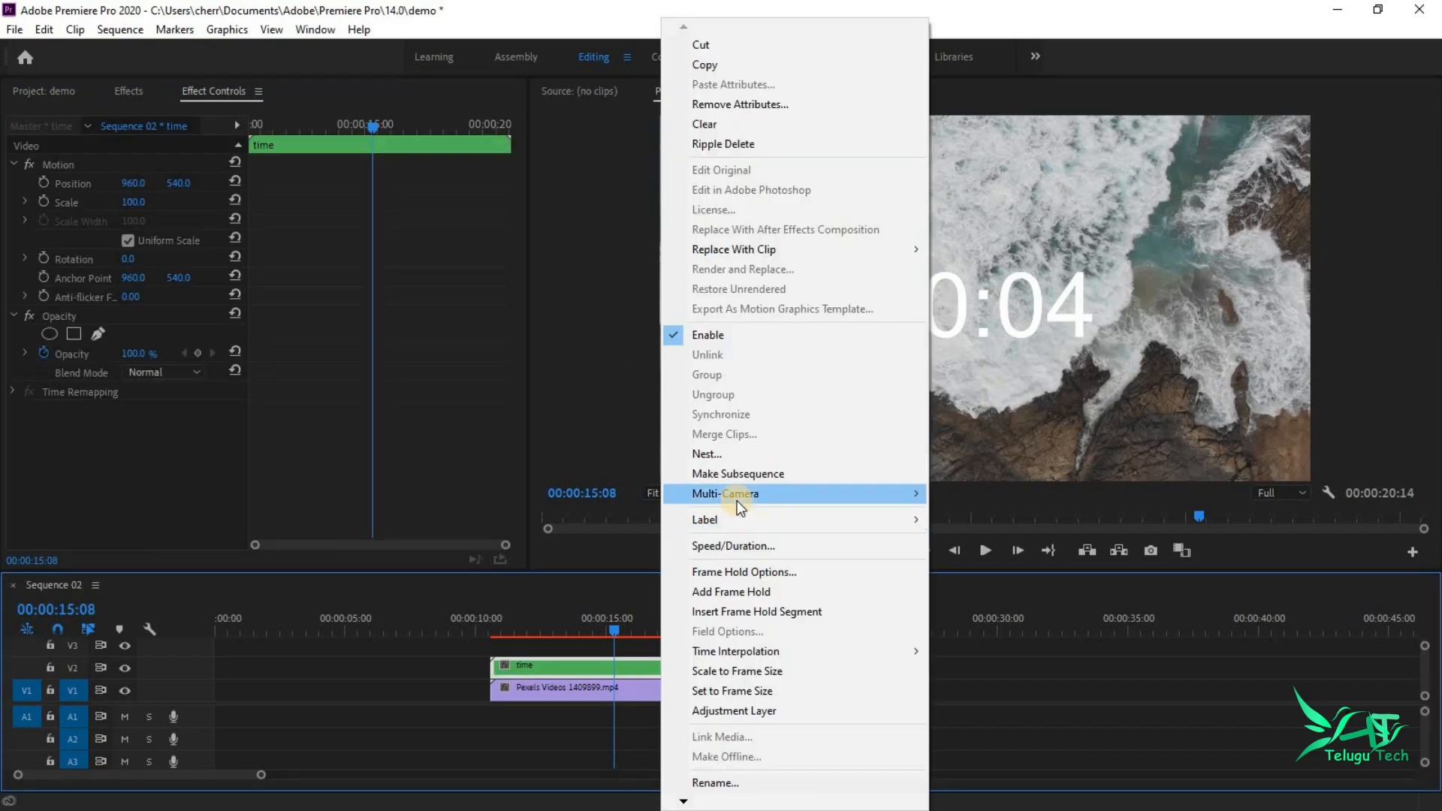
pyautogui.click(733, 545)
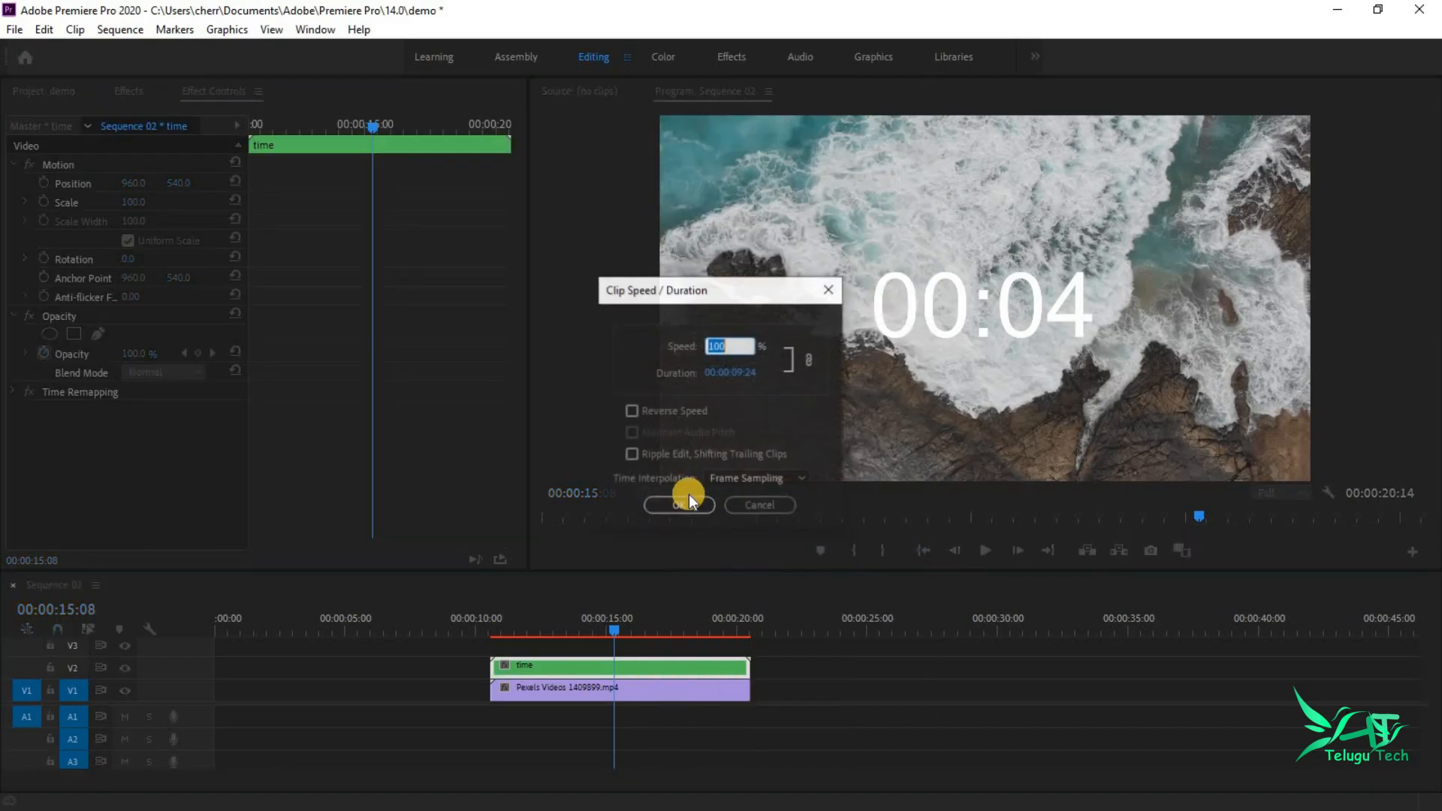
pyautogui.click(632, 410)
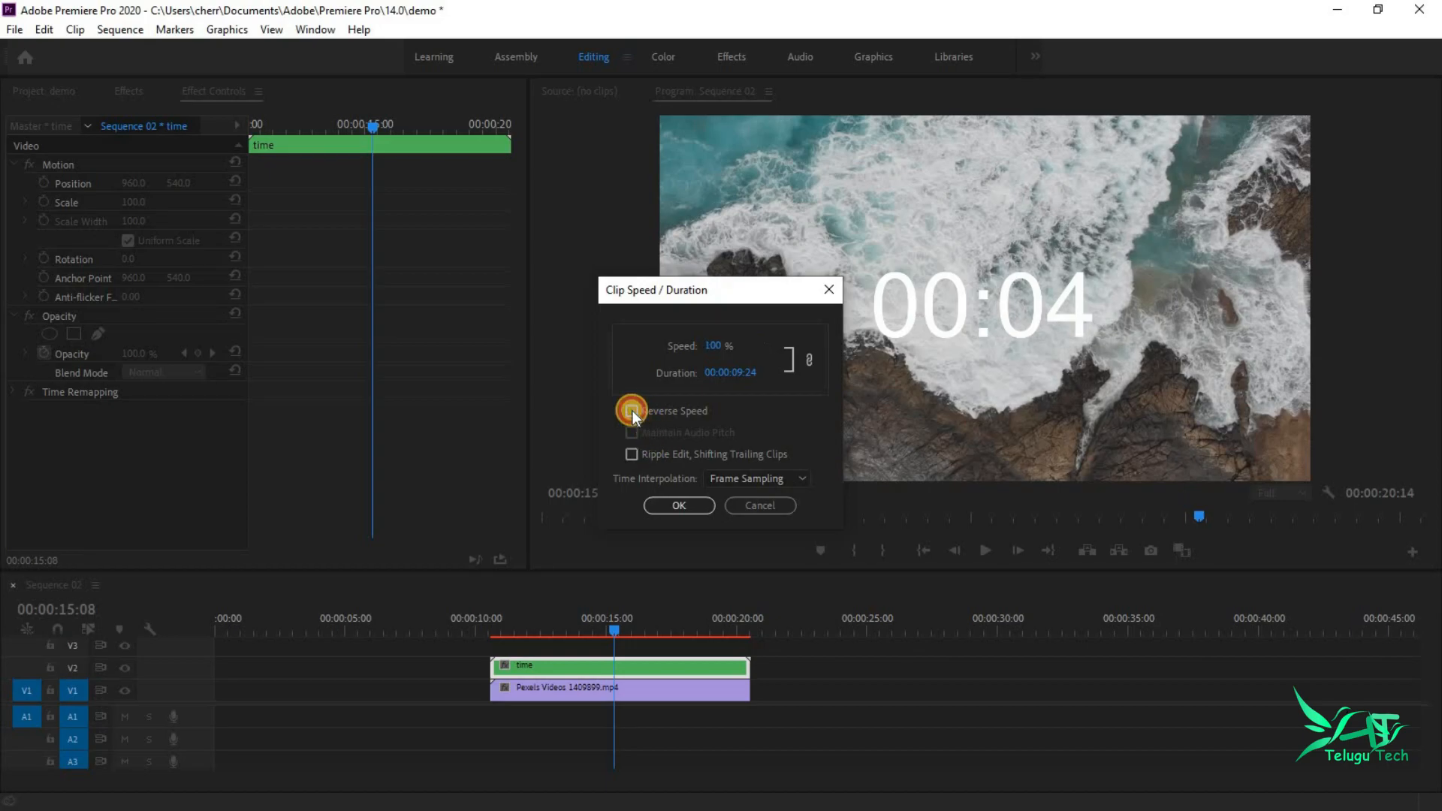
pyautogui.click(687, 506)
pyautogui.moveTo(500, 626); pyautogui.dragTo(566, 623)
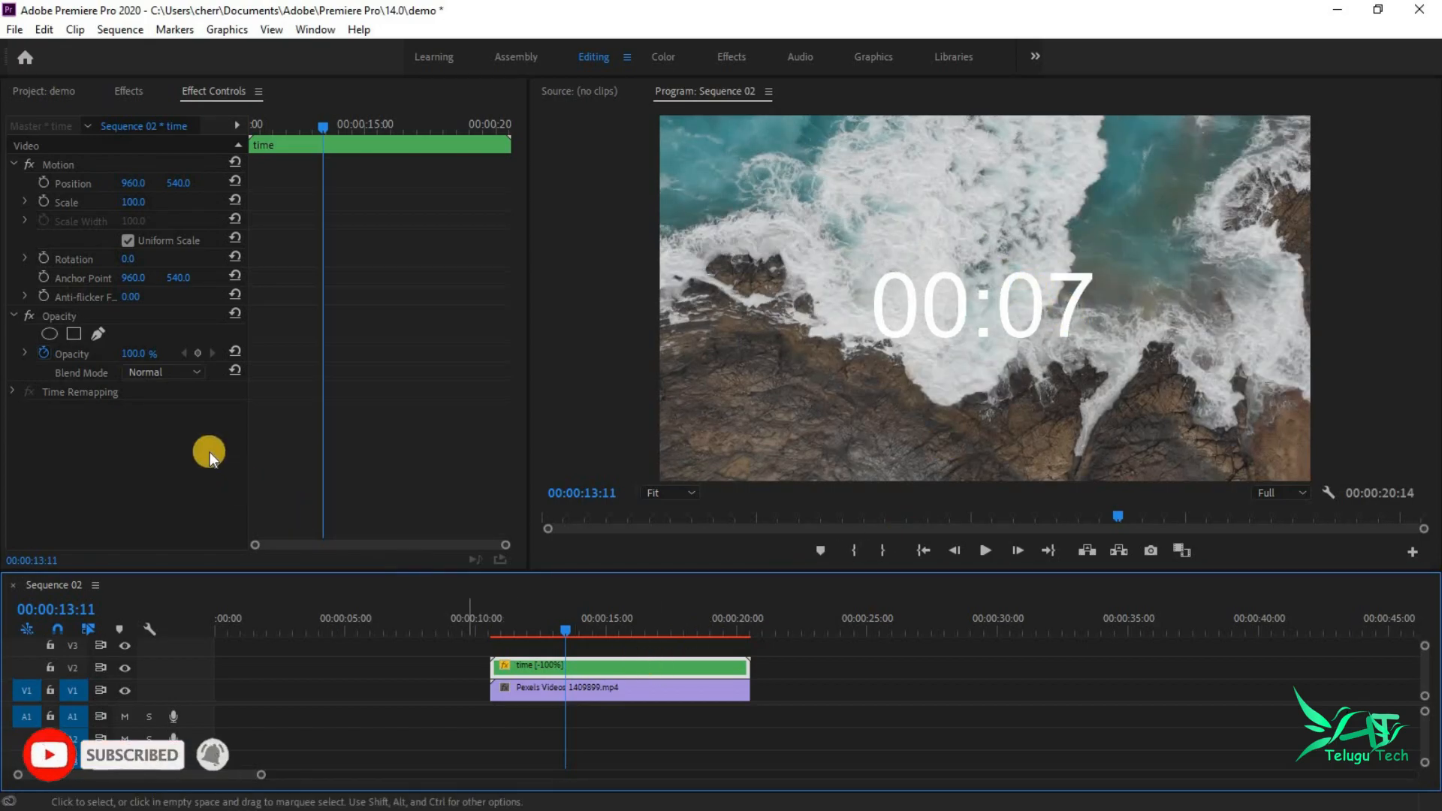
# Step: Find the Tint video effect and apply it to the nested time clip on V2
pyautogui.click(132, 93)
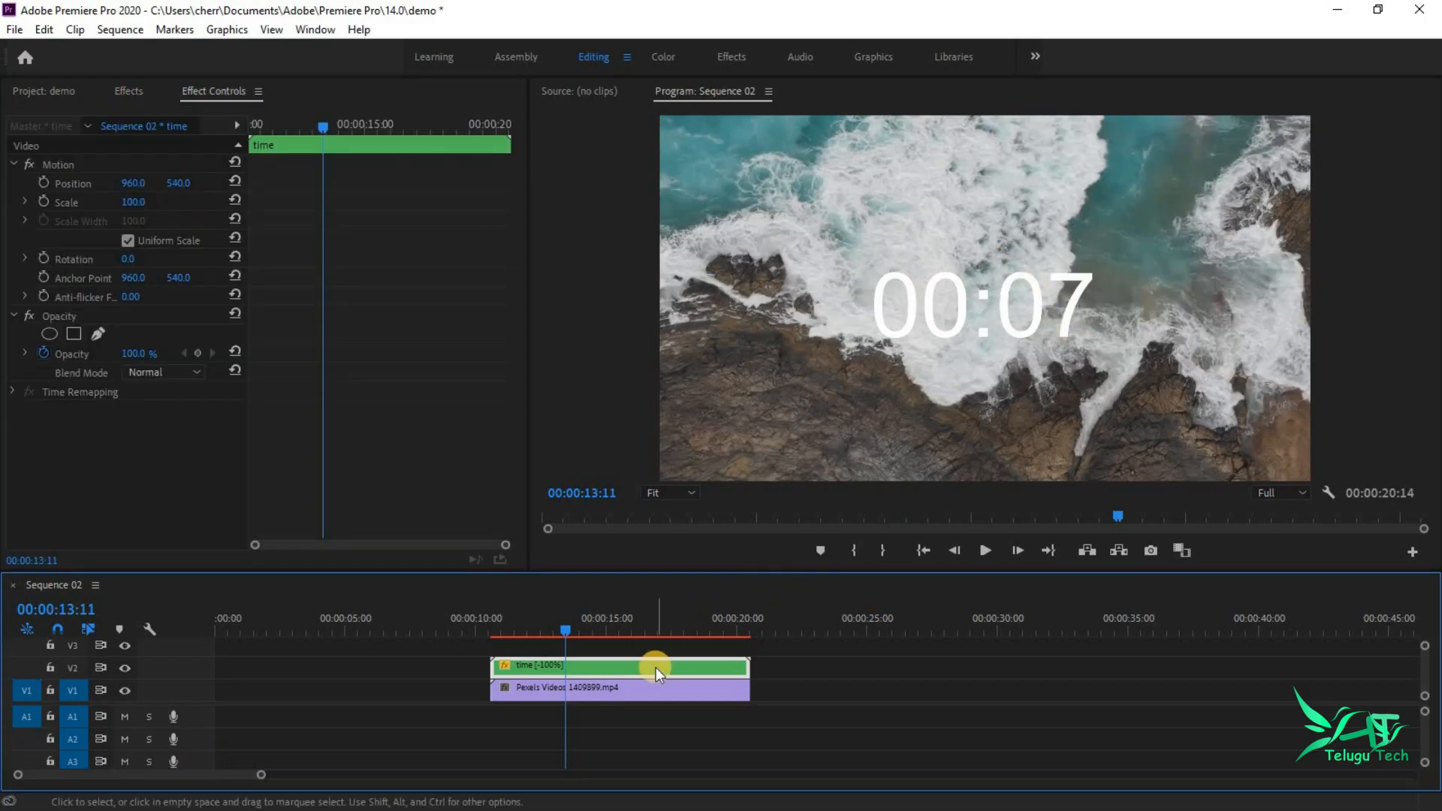
pyautogui.click(132, 93)
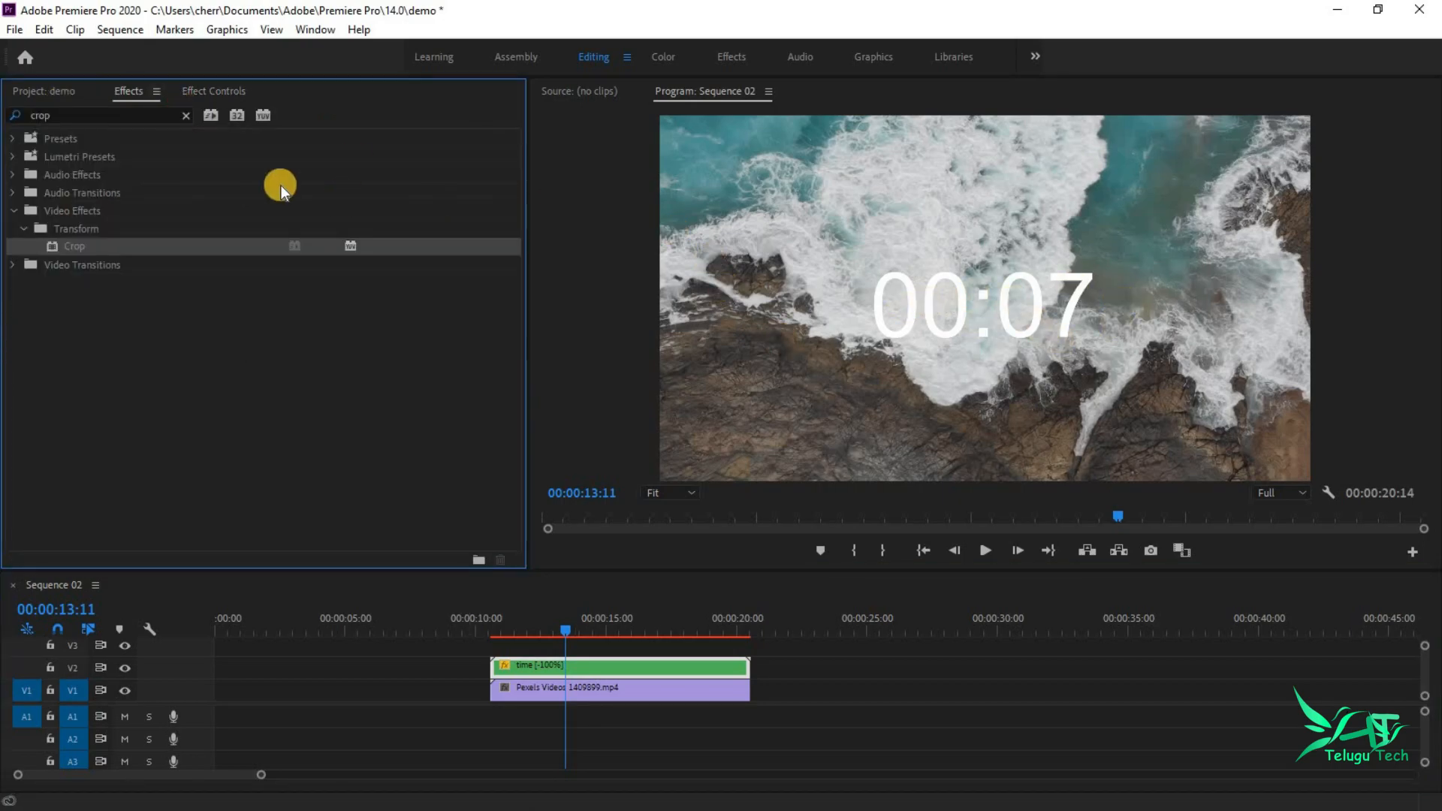
pyautogui.click(94, 115)
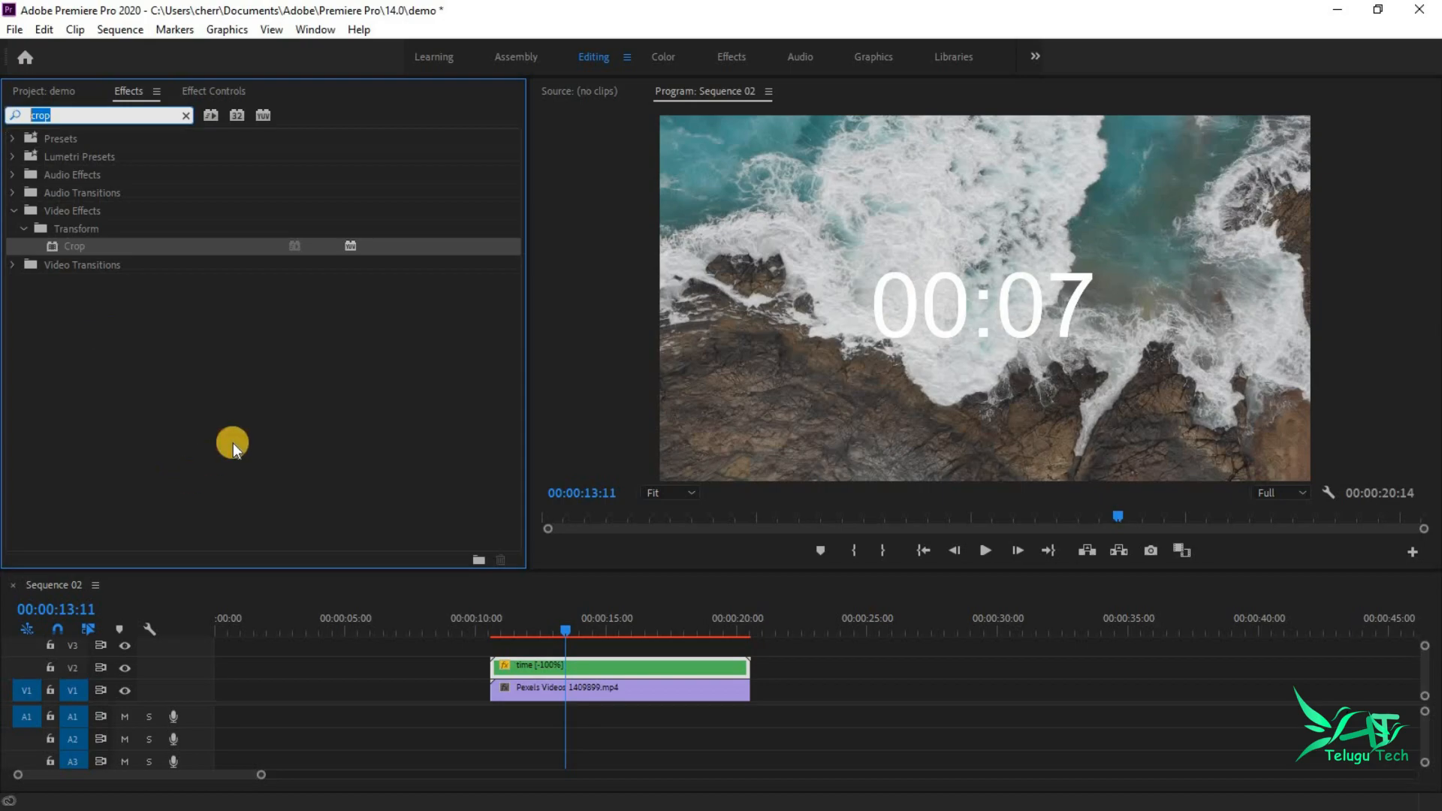
pyautogui.write('tint')
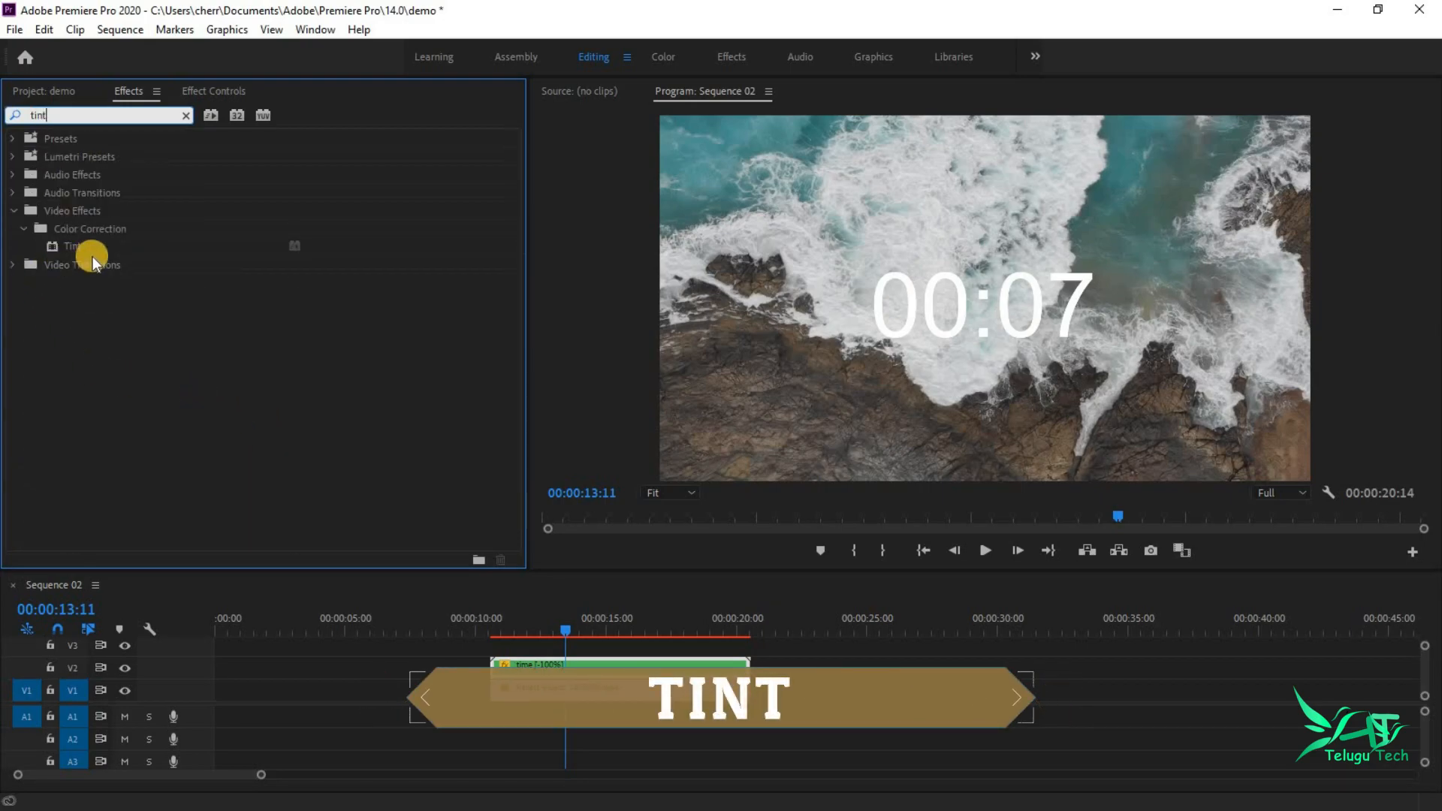
pyautogui.moveTo(72, 245); pyautogui.dragTo(602, 666)
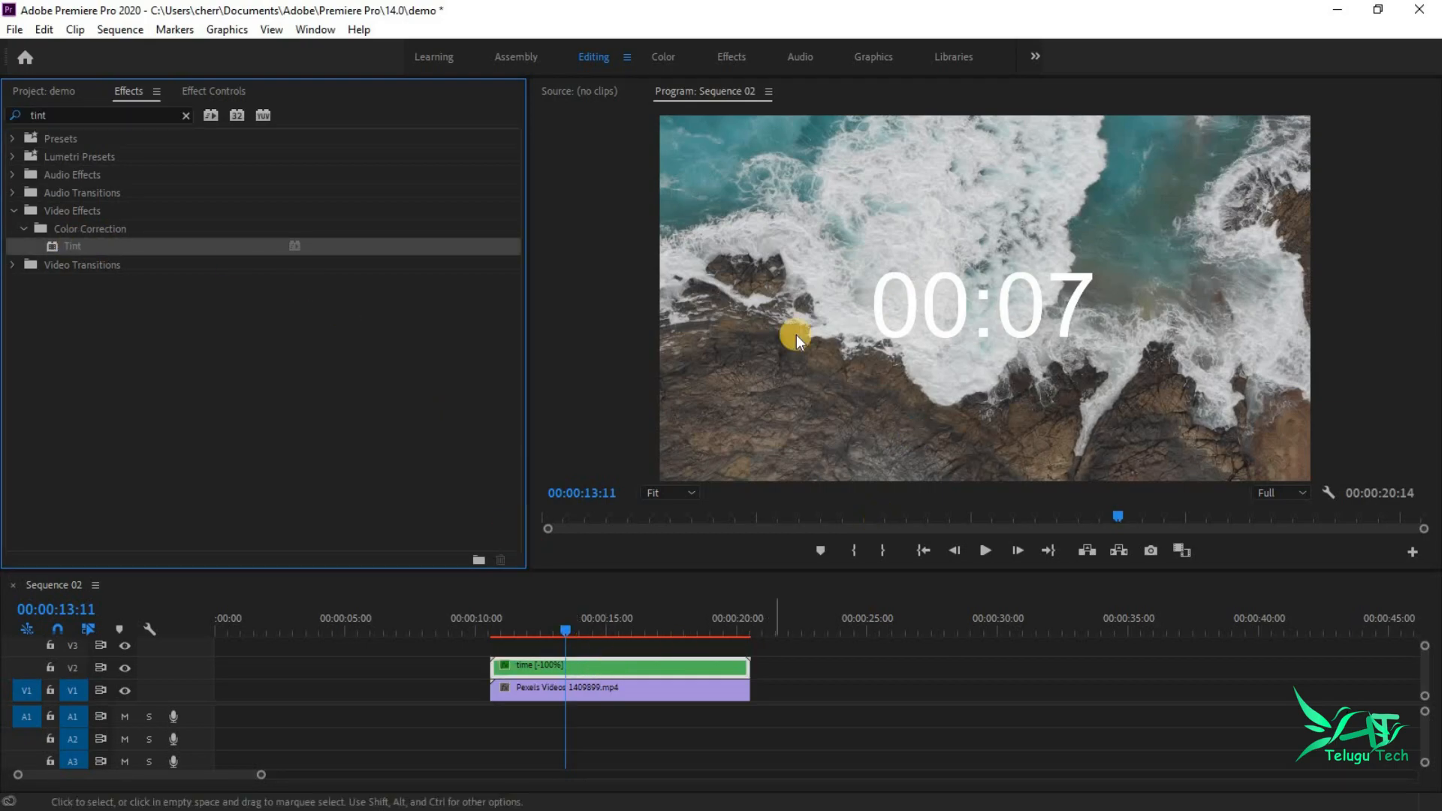
# Step: Set the Tint effect's Map Black To color to white, FFFFFF, on the time clip
pyautogui.click(223, 90)
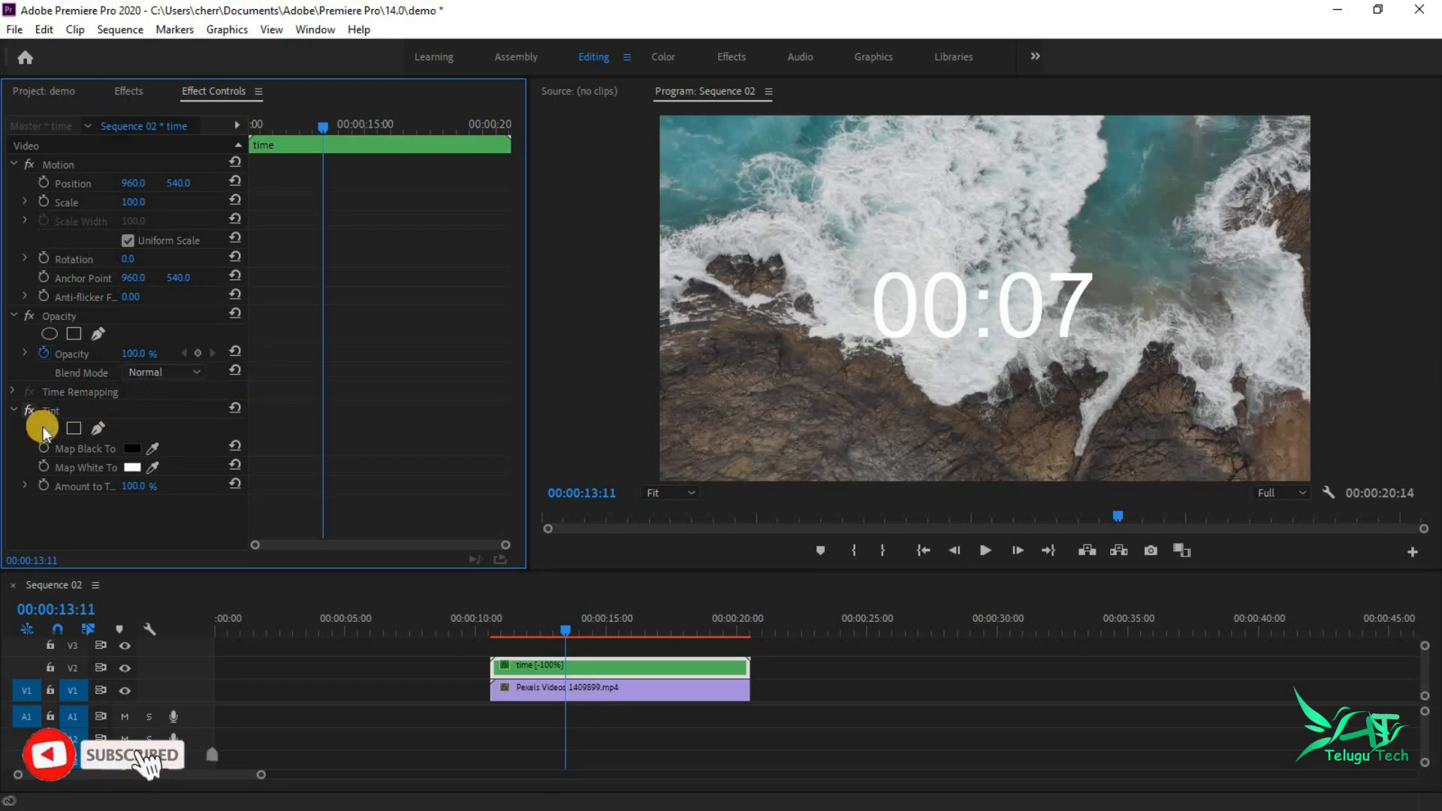
pyautogui.click(133, 448)
pyautogui.click(579, 450)
pyautogui.click(904, 280)
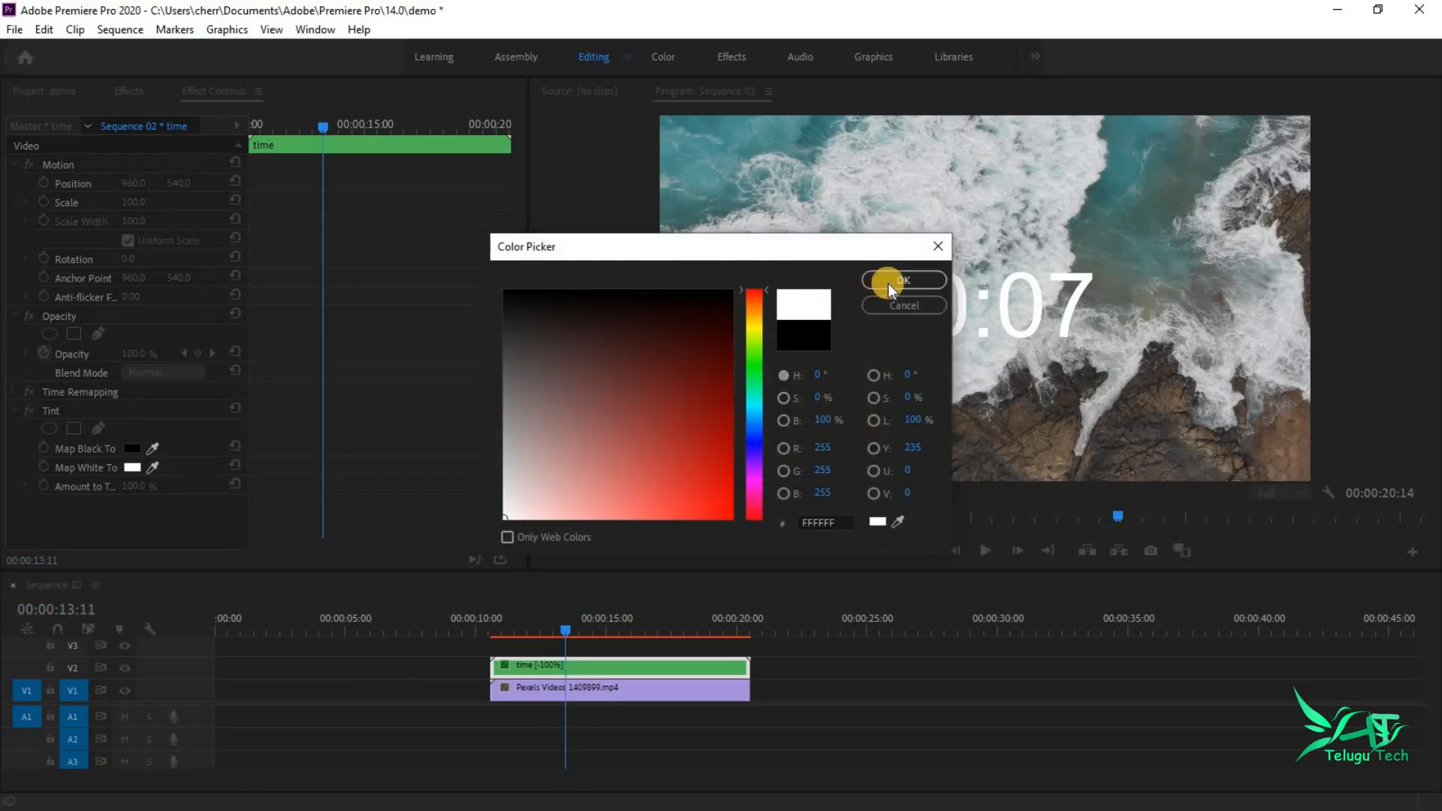
pyautogui.click(137, 447)
pyautogui.click(589, 430)
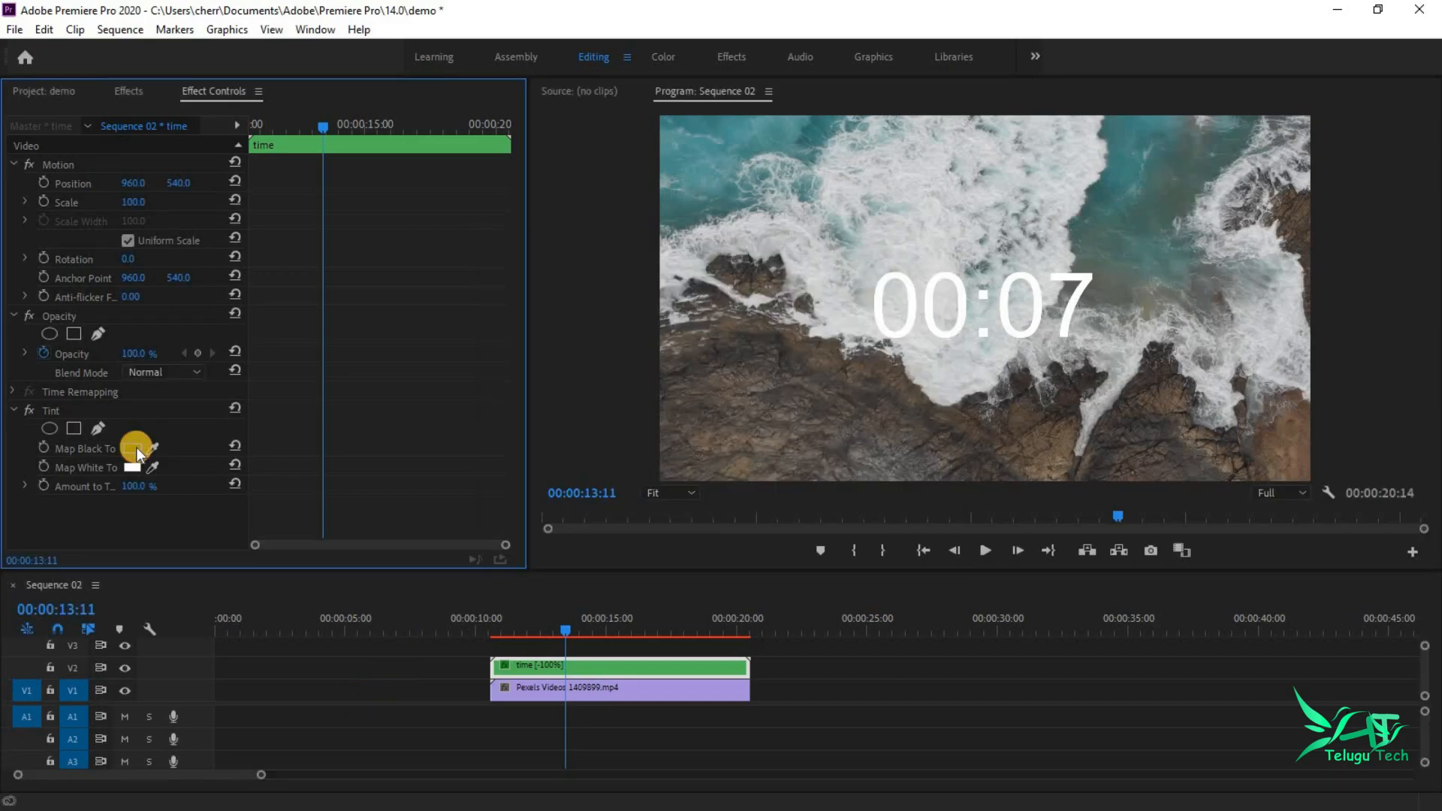
pyautogui.click(137, 448)
pyautogui.click(579, 450)
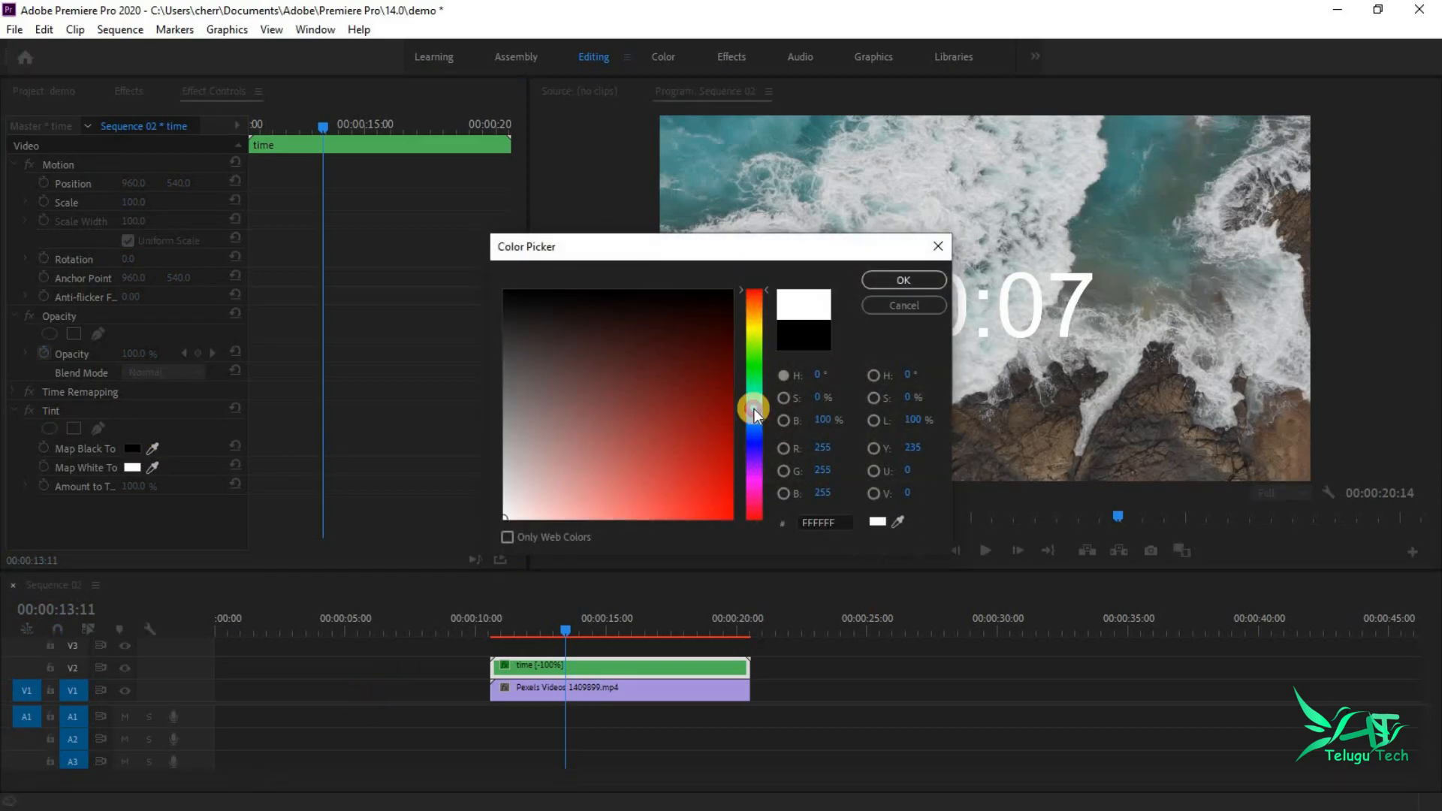
pyautogui.click(880, 287)
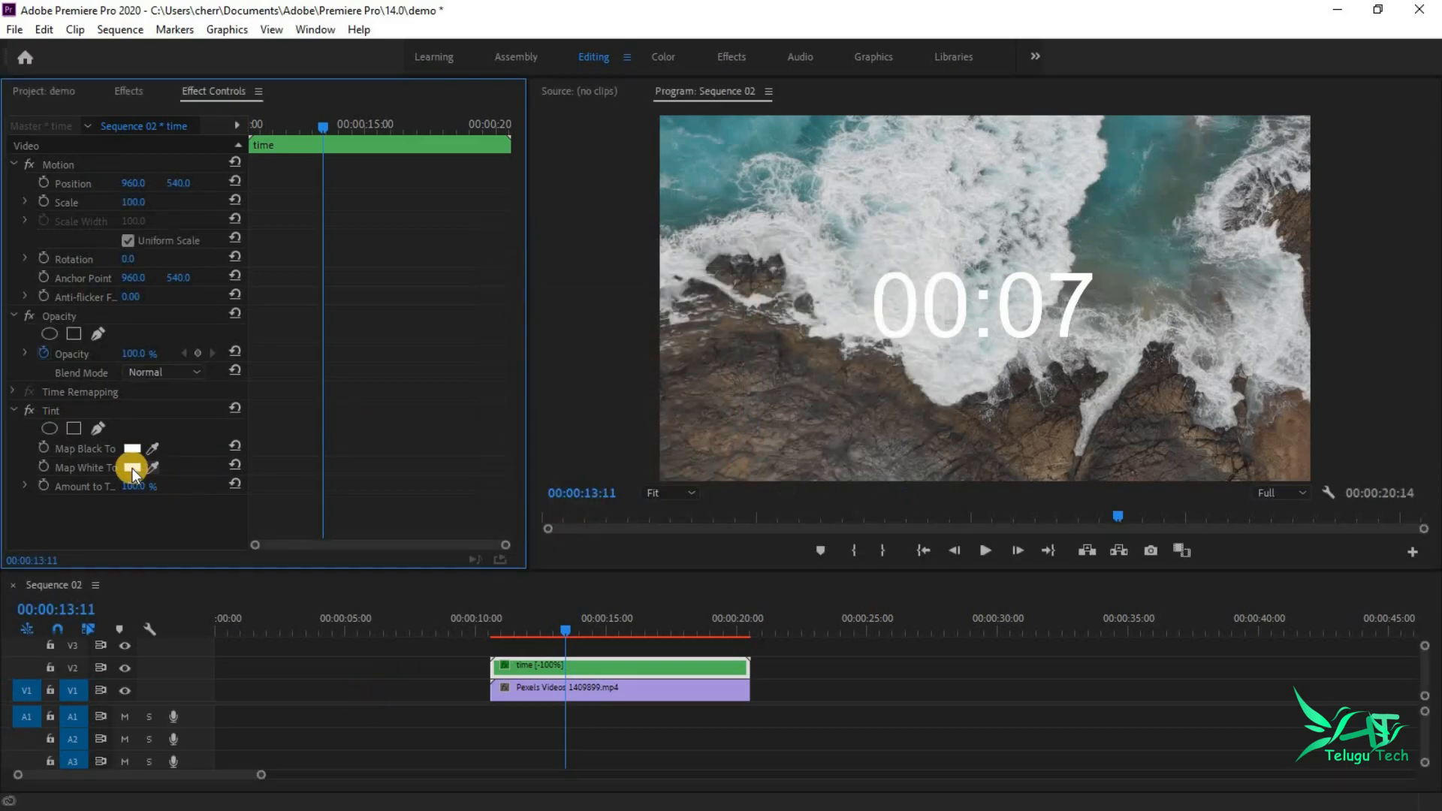
# Step: Set the Tint effect's Map White To color to blue, 0036FF, to recolor the timer digits
pyautogui.click(131, 467)
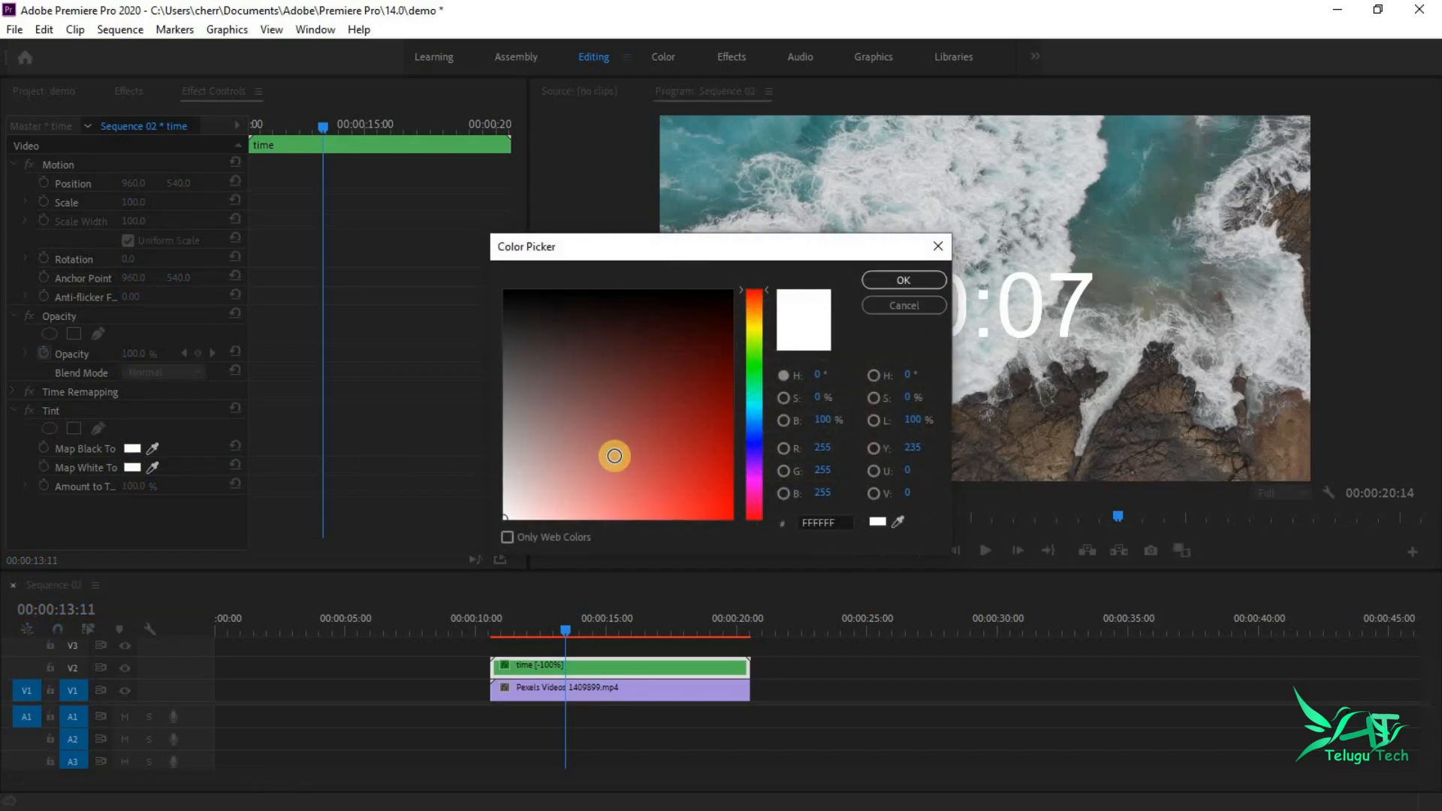
pyautogui.click(754, 435)
pyautogui.click(681, 497)
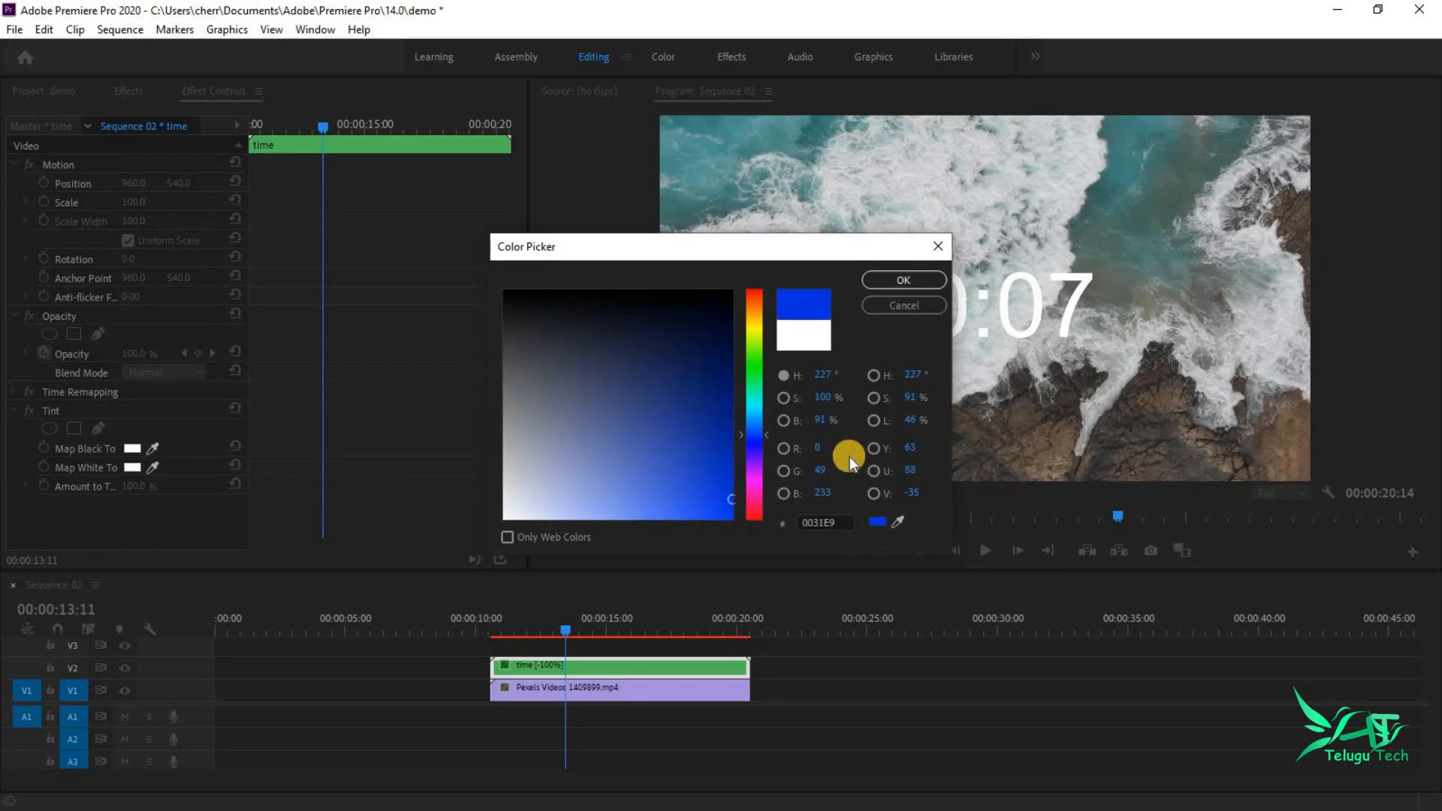
pyautogui.moveTo(702, 505); pyautogui.dragTo(786, 548)
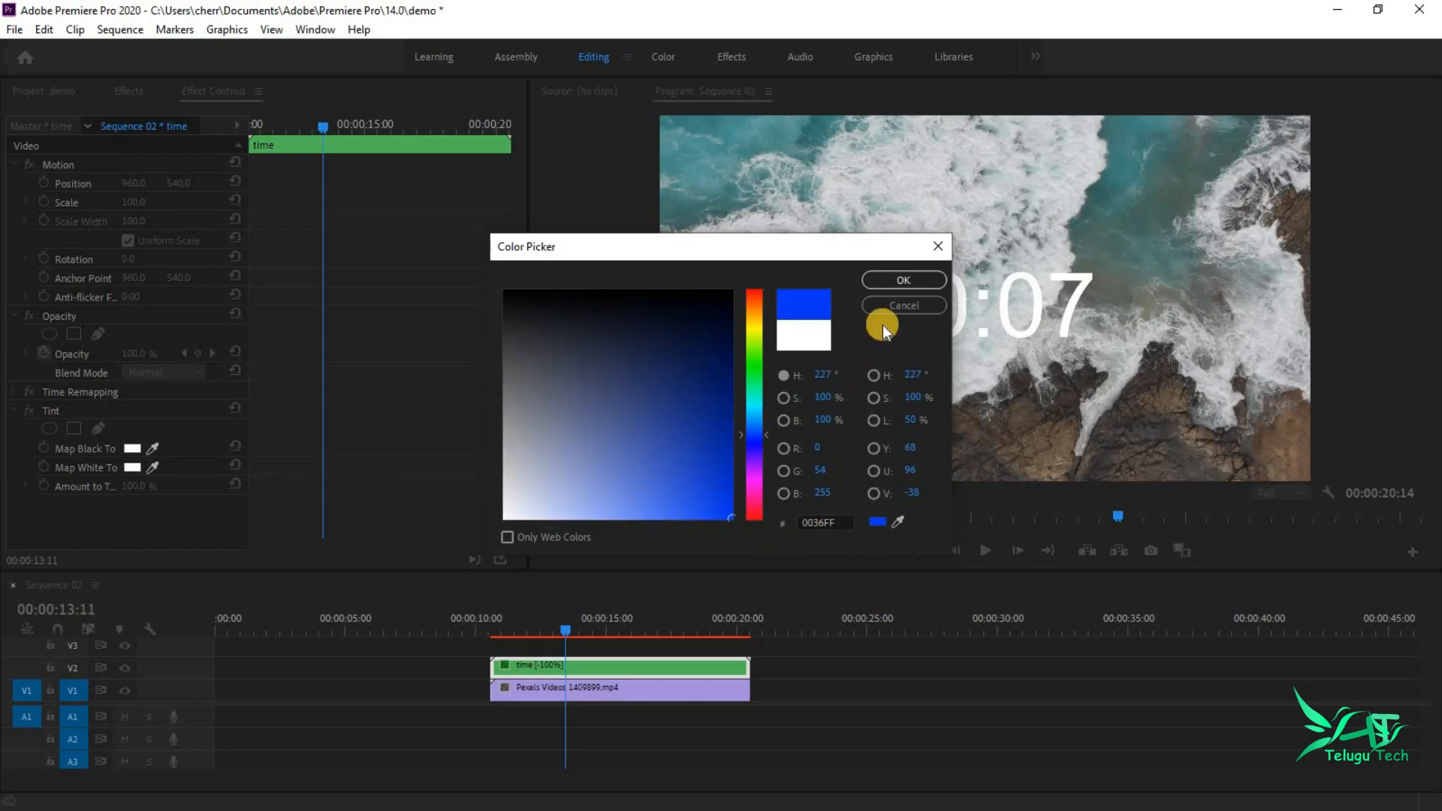
pyautogui.click(898, 282)
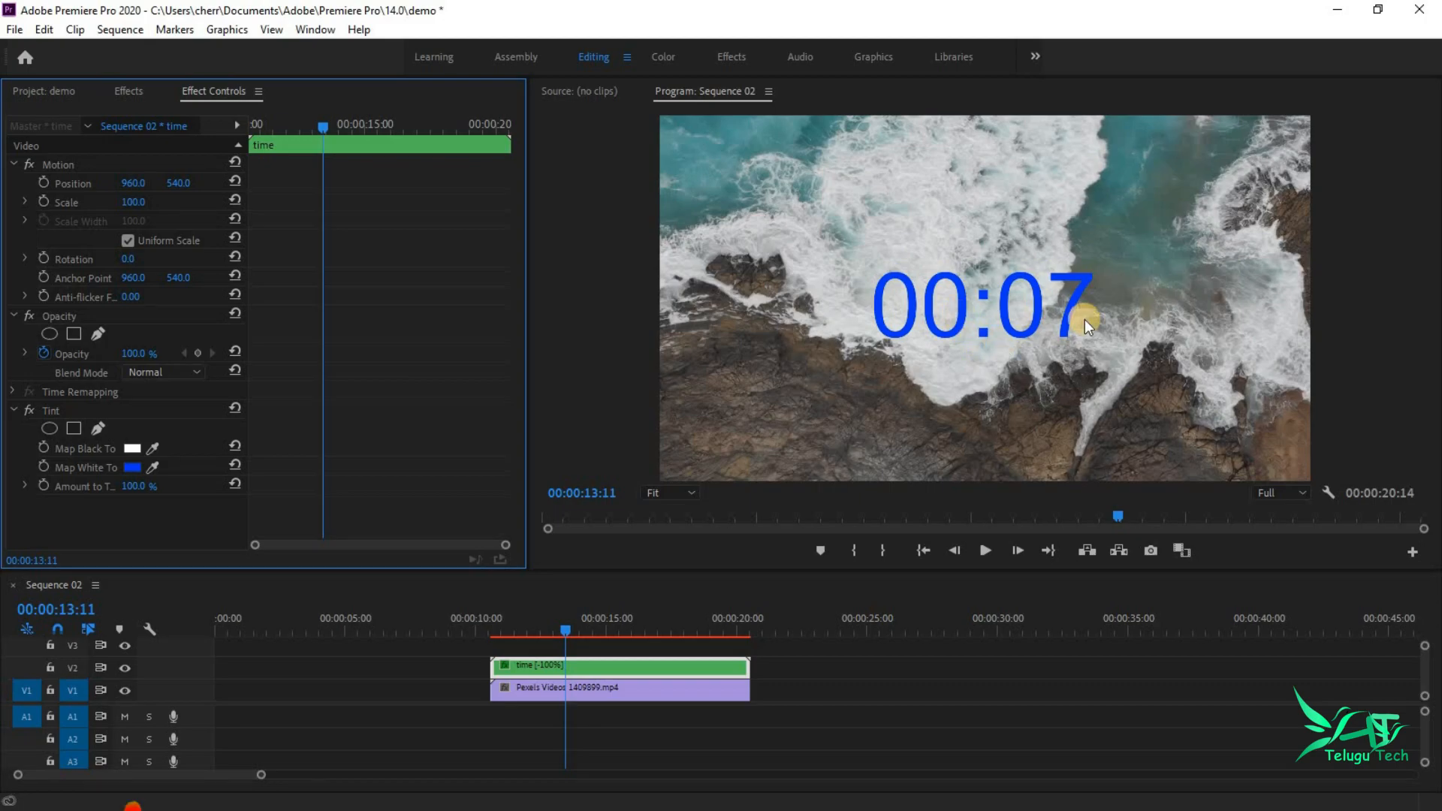
# Step: Try a green Map White To color, 56B70E, in the Tint effect
pyautogui.click(134, 467)
pyautogui.click(754, 350)
pyautogui.click(714, 453)
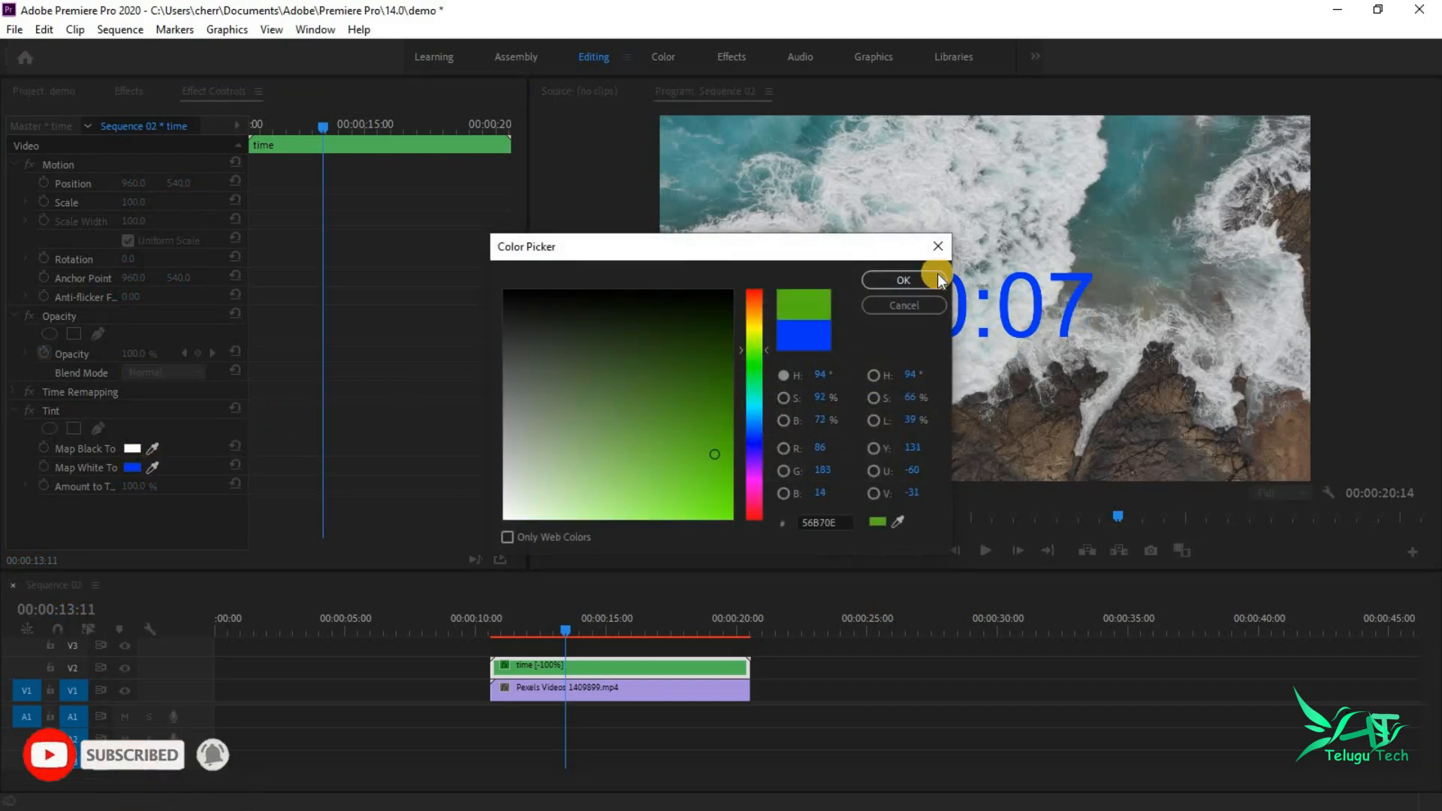
pyautogui.click(933, 278)
# Step: Set the Tint effect's Map White To color to bright red for the timer digits
pyautogui.click(132, 467)
pyautogui.click(753, 293)
pyautogui.click(731, 517)
pyautogui.click(903, 280)
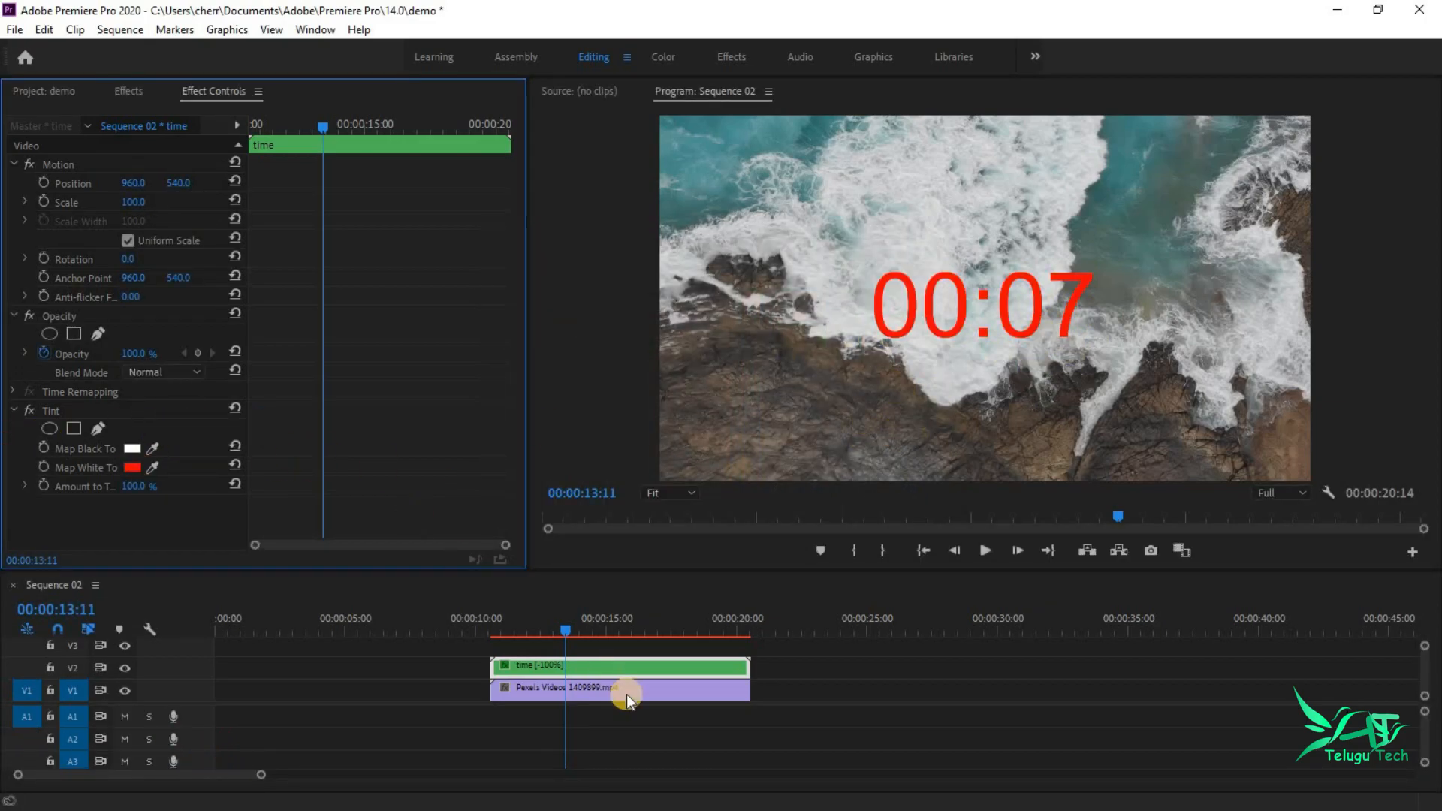
# Step: Find the Change to Color video effect and apply it to the nested time clip on V2
pyautogui.click(130, 89)
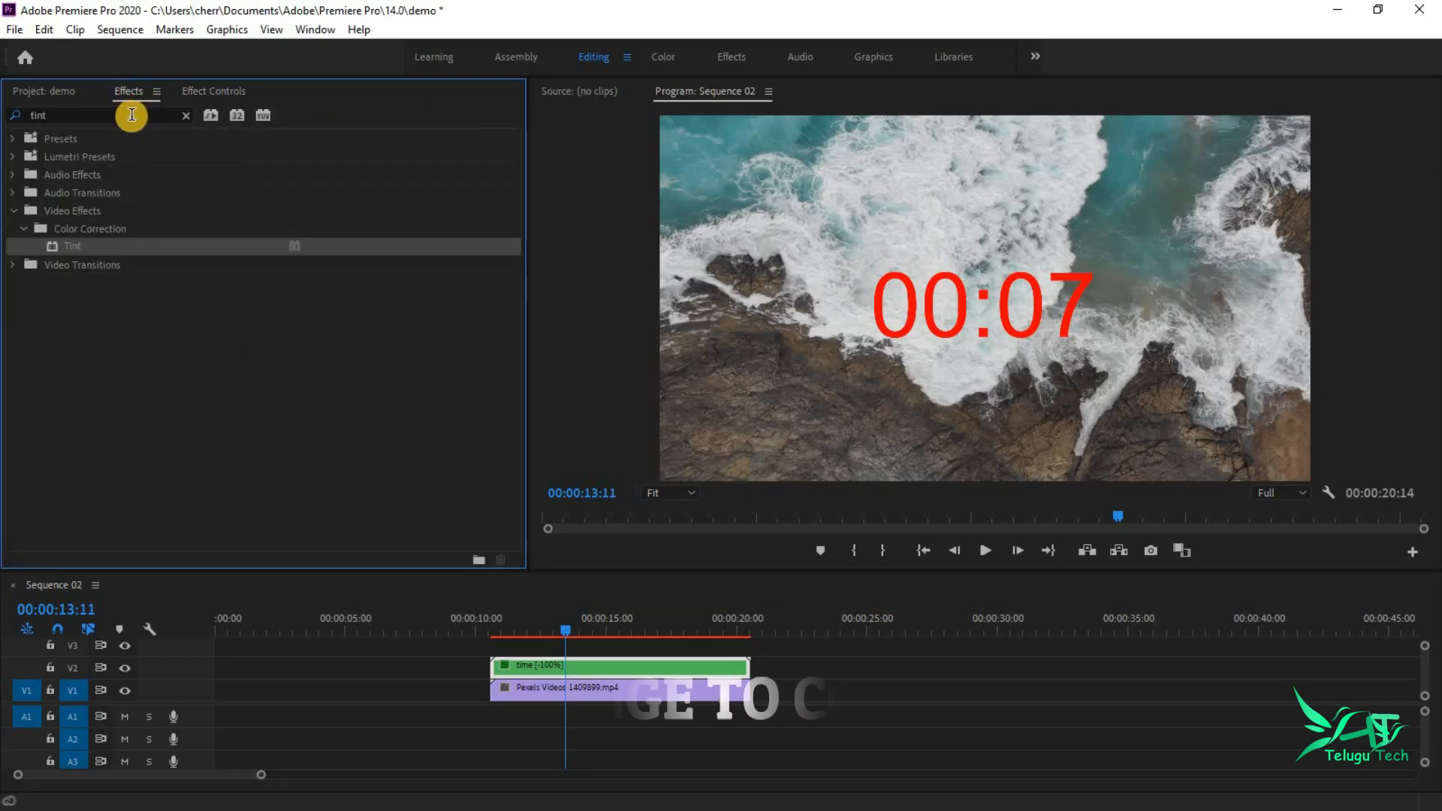
pyautogui.click(131, 116)
pyautogui.write('change')
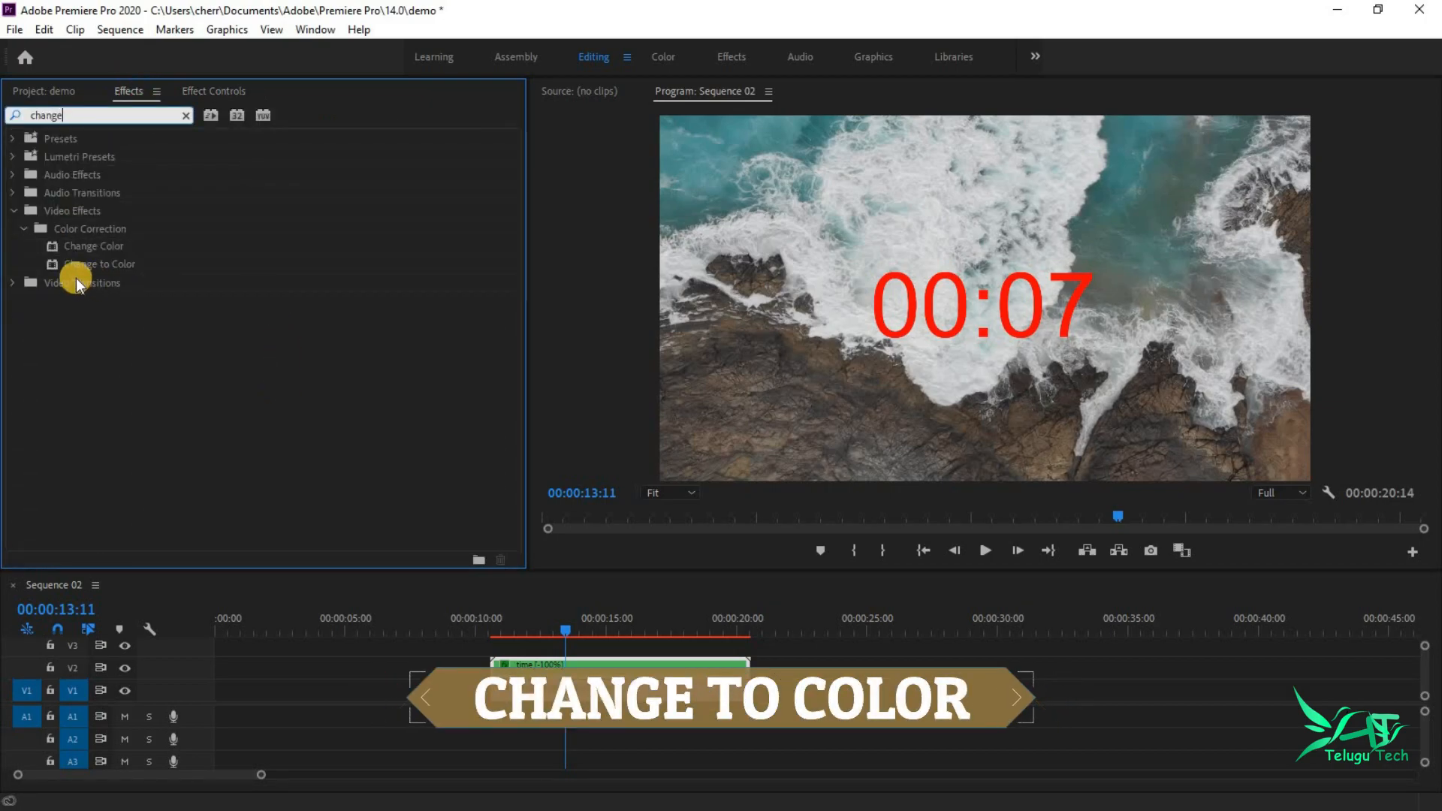
pyautogui.moveTo(102, 266); pyautogui.dragTo(631, 666)
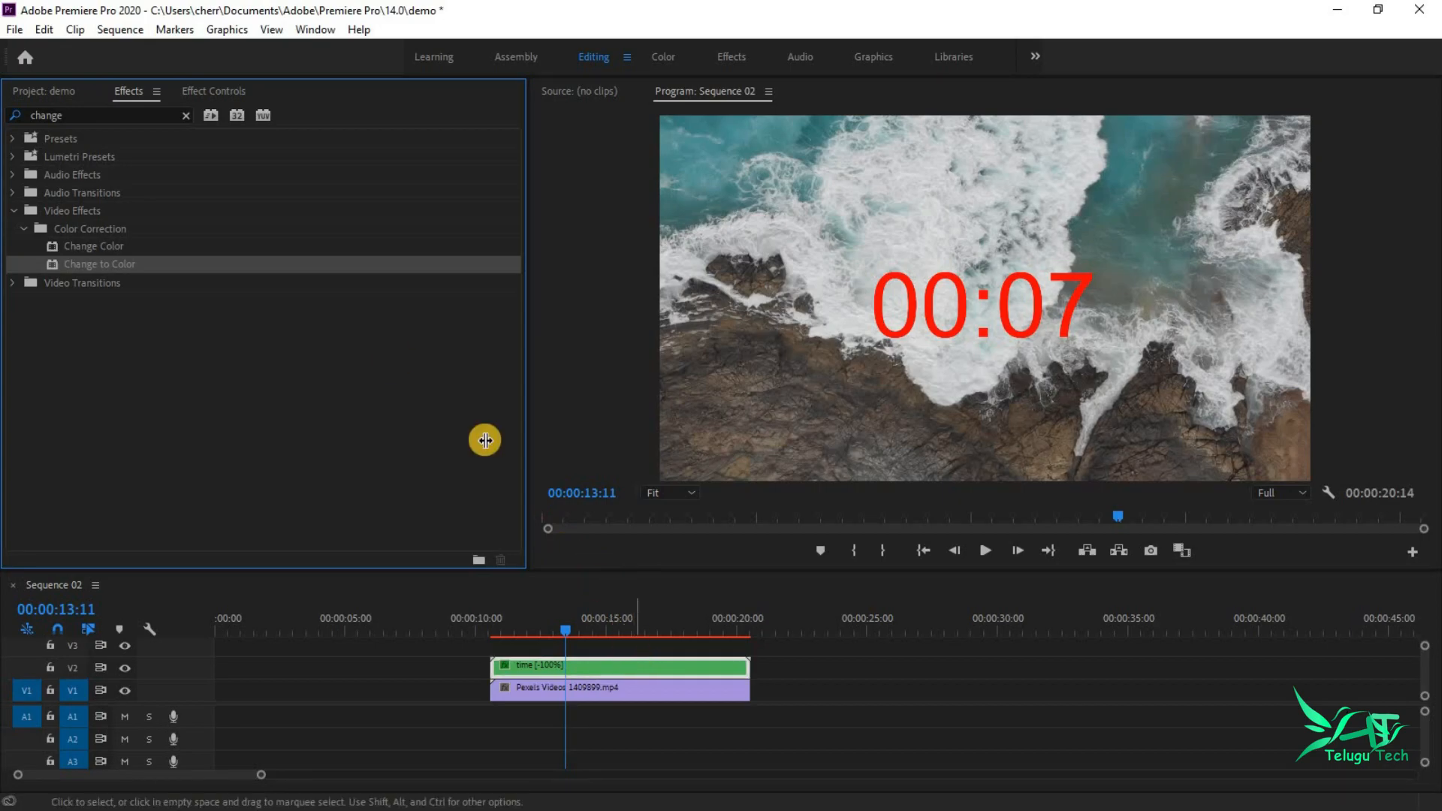
# Step: Switch the Tint effect off temporarily to look over the Change to Color settings, and switch Tint back on
pyautogui.click(218, 91)
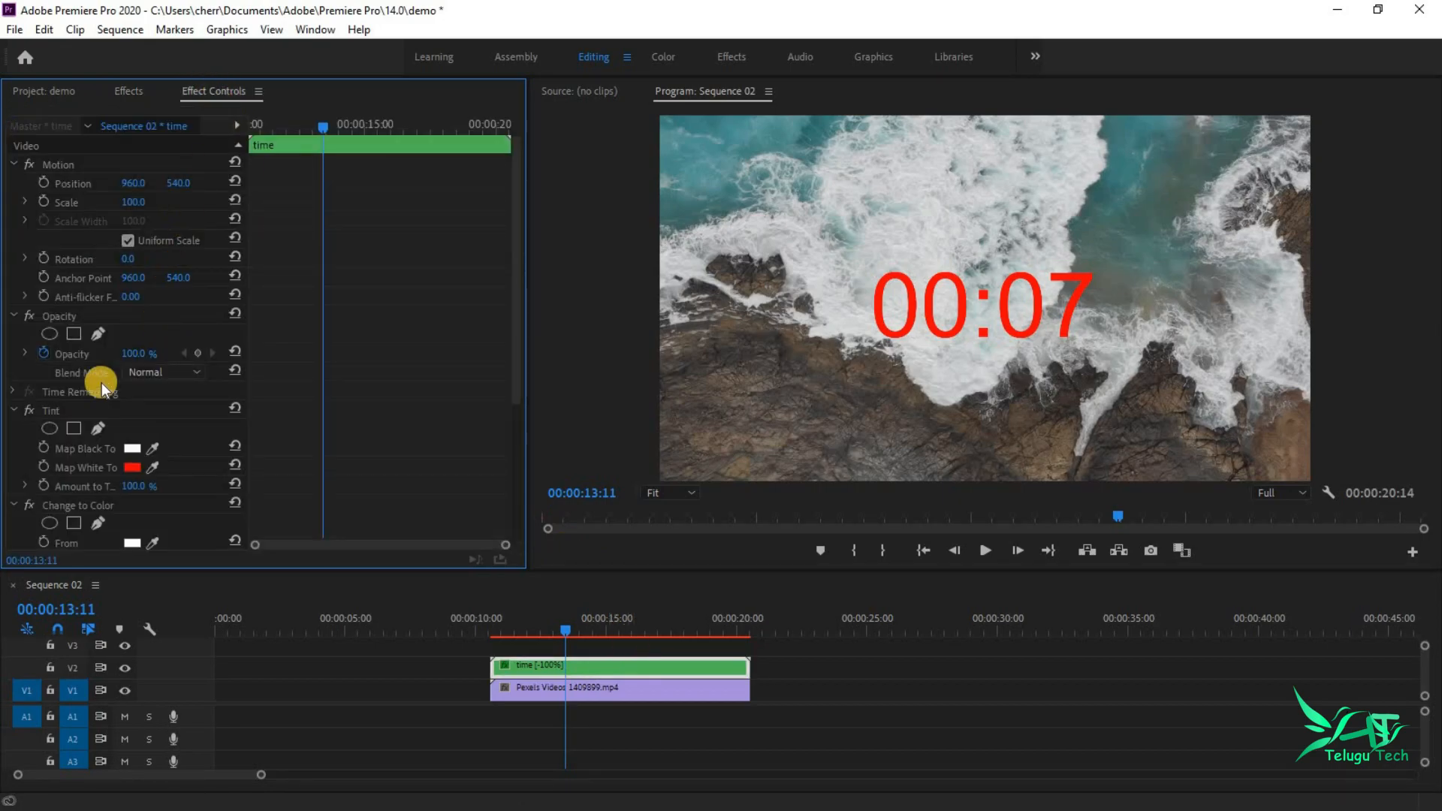
pyautogui.click(32, 404)
pyautogui.scroll(-3, 434, 336)
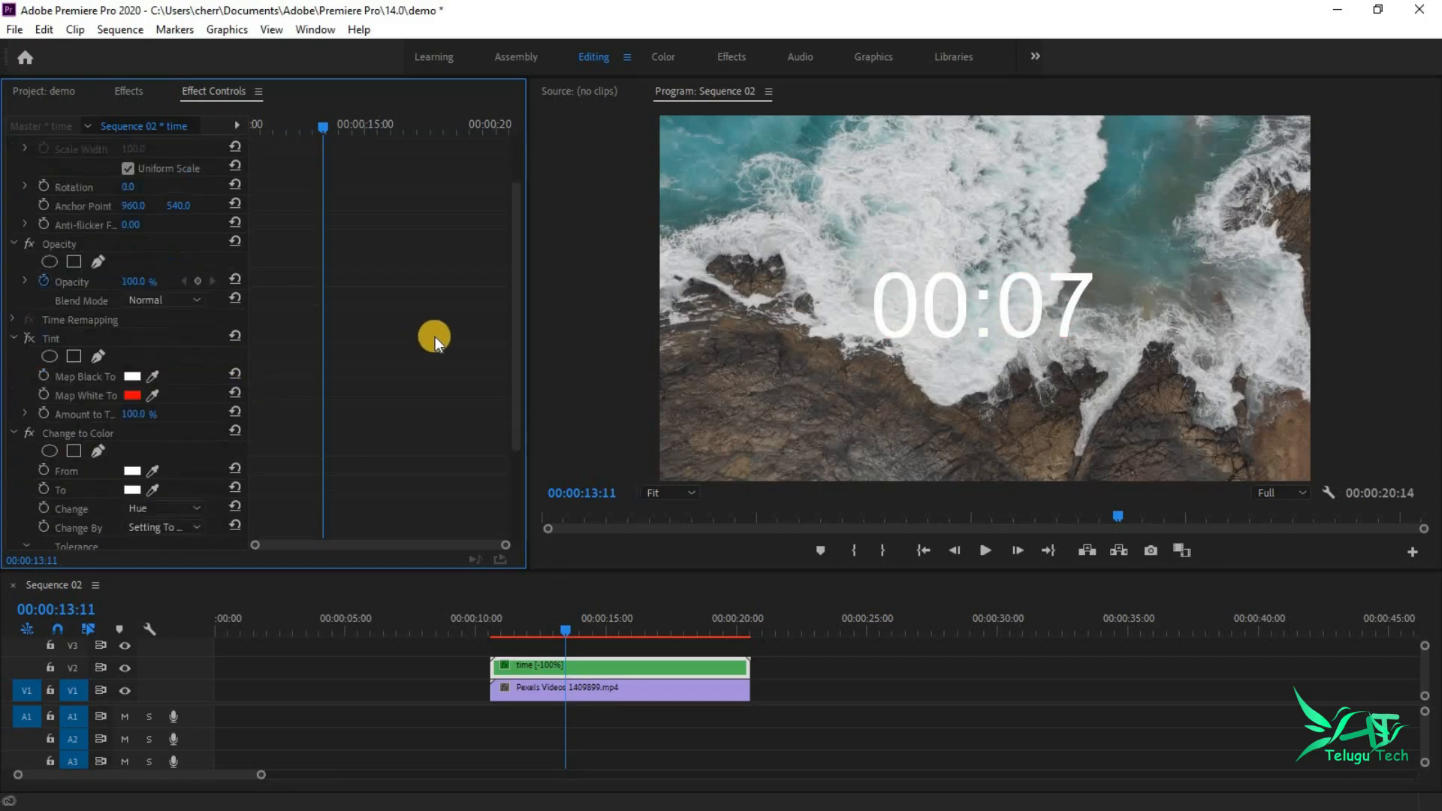
pyautogui.scroll(3, 254, 327)
pyautogui.click(32, 411)
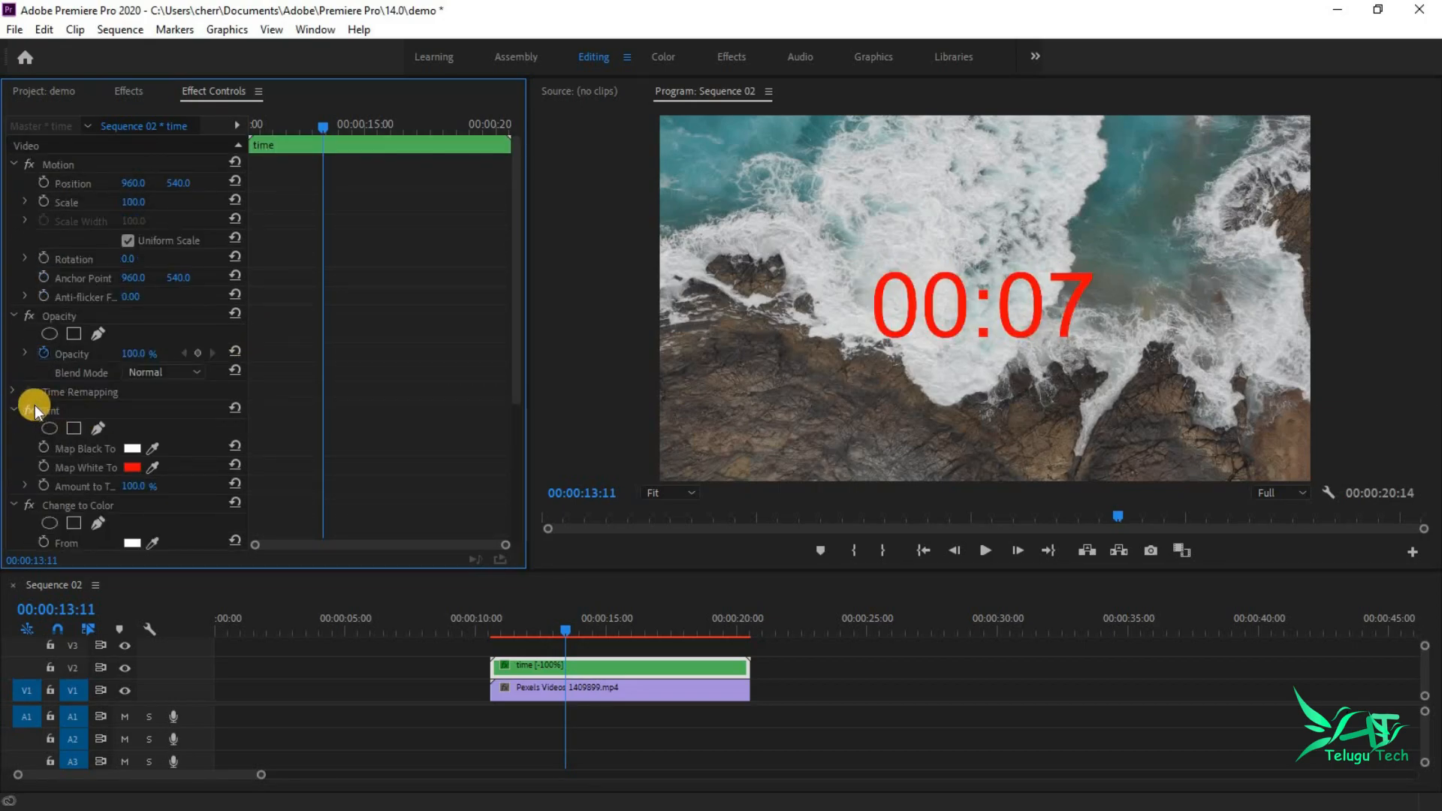
# Step: Switch off the Tint effect on the time clip and set the Change to Color effect's To color to bright orange
pyautogui.click(33, 410)
pyautogui.scroll(-1, 434, 336)
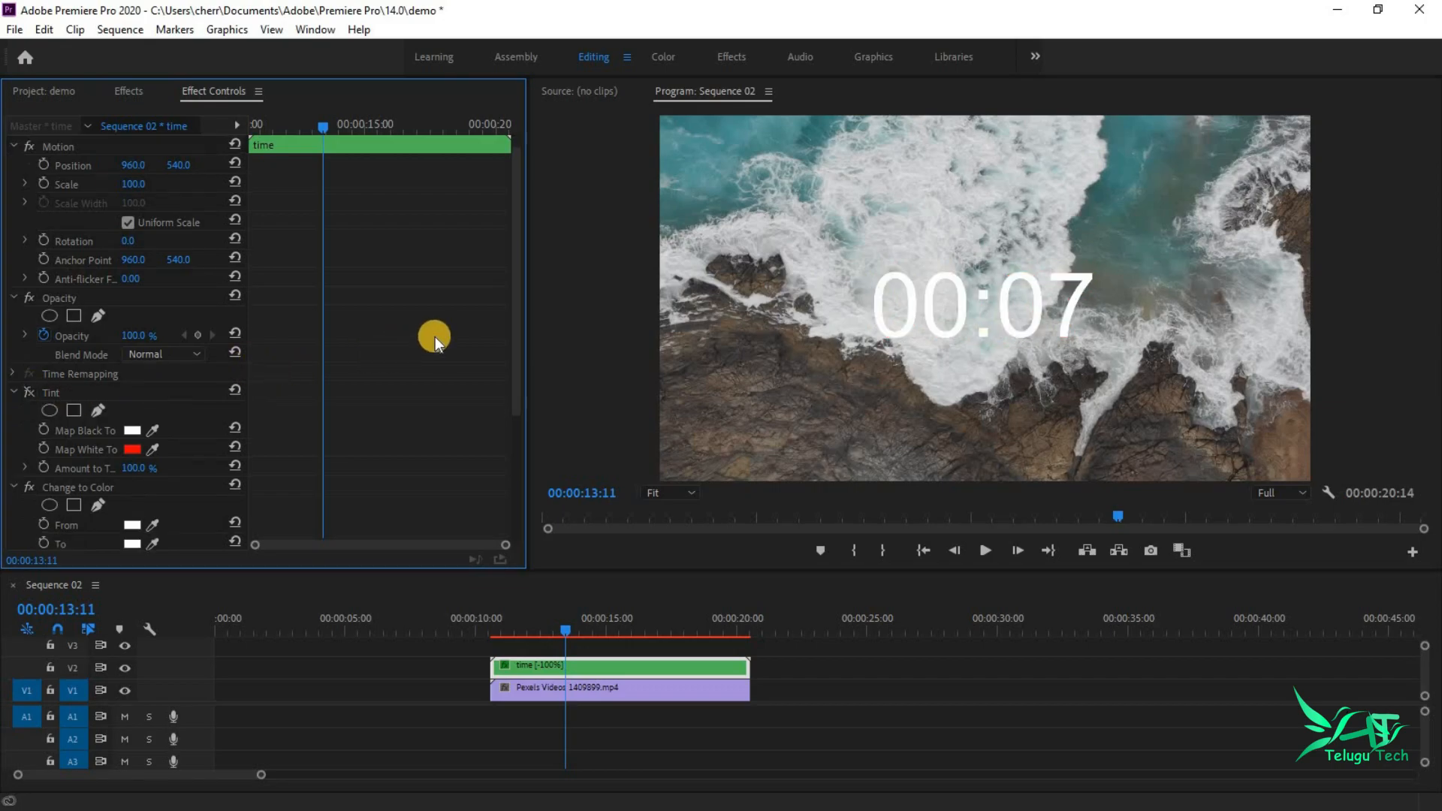
pyautogui.scroll(-4, 435, 336)
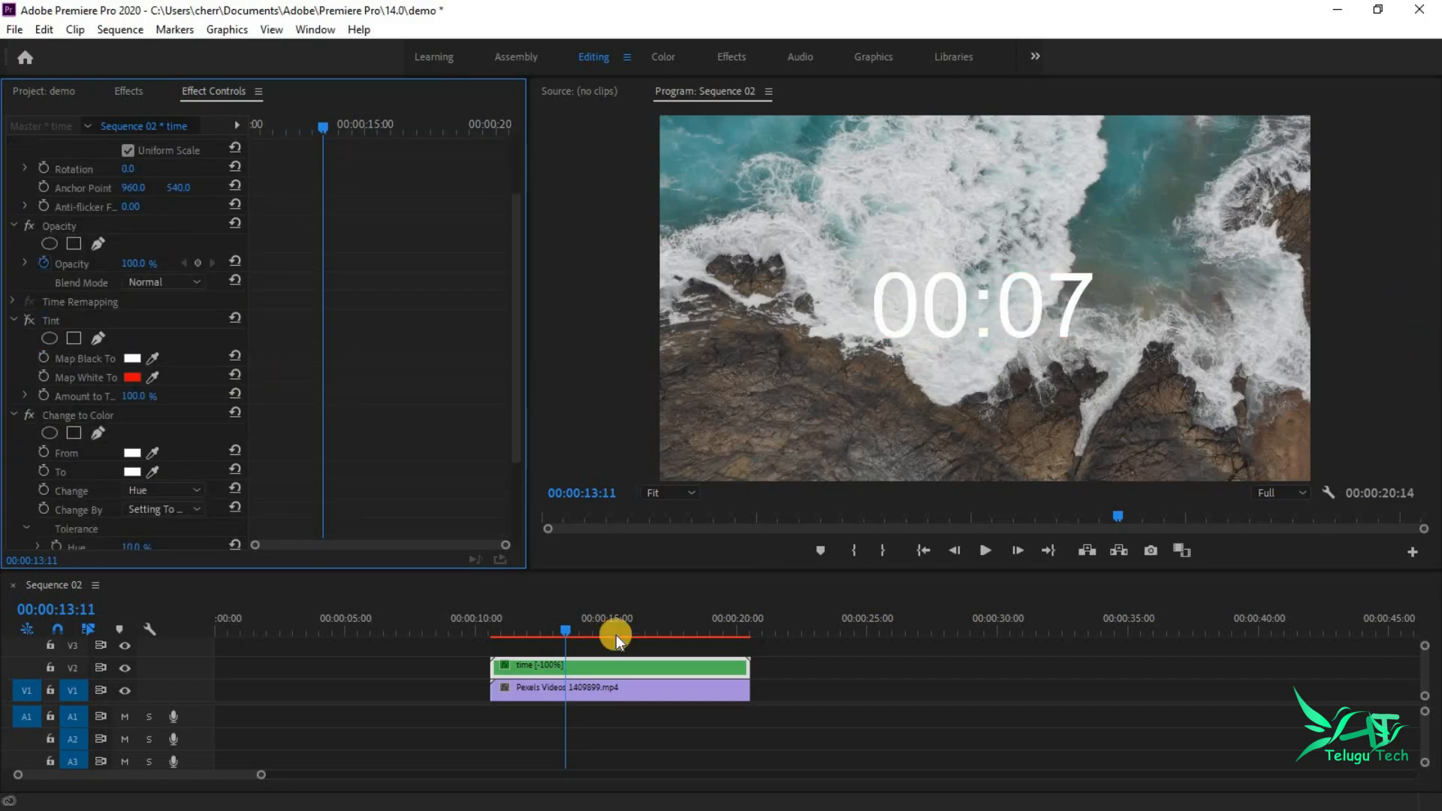
pyautogui.scroll(-3, 466, 341)
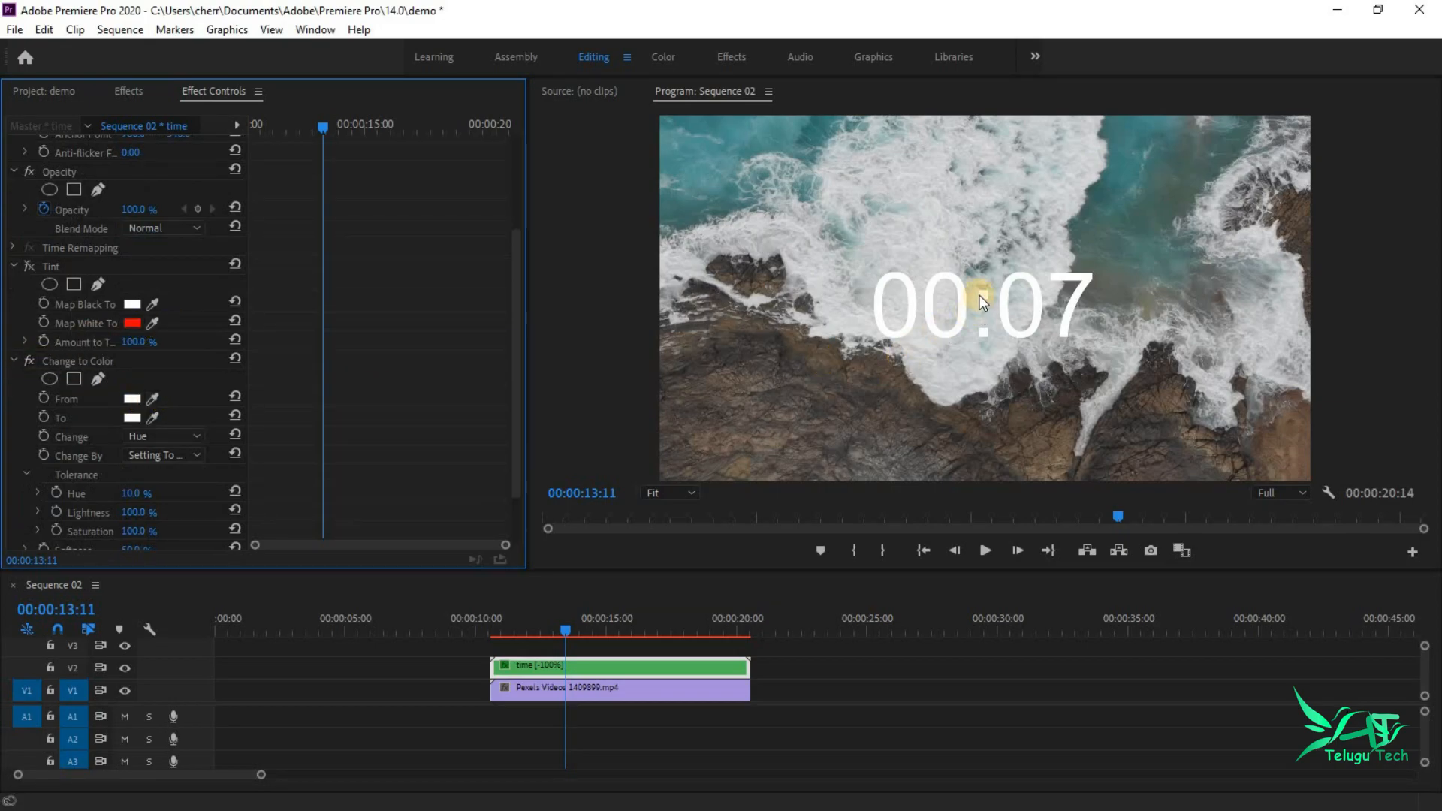
pyautogui.click(133, 419)
pyautogui.click(631, 417)
pyautogui.moveTo(754, 357); pyautogui.dragTo(765, 431)
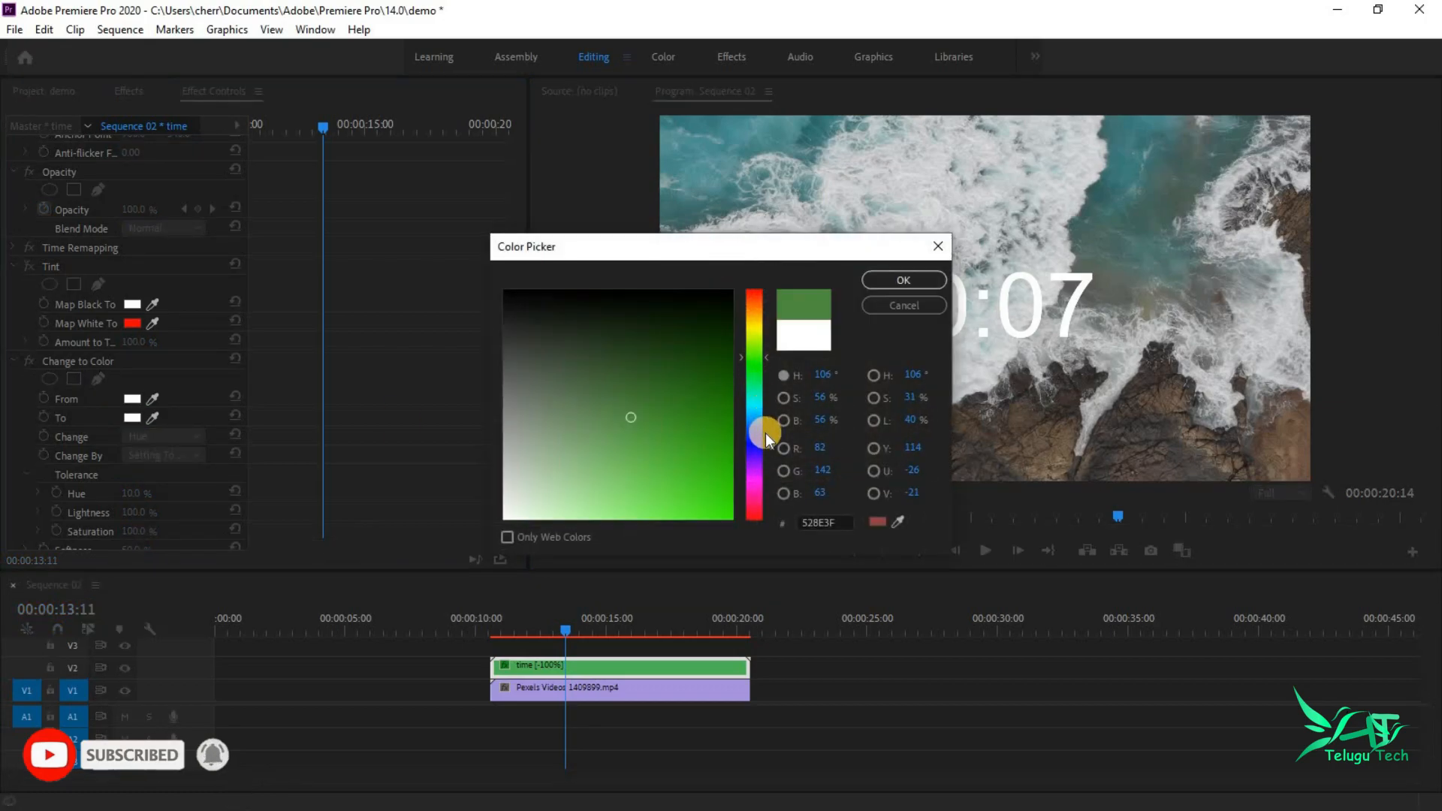
pyautogui.click(754, 304)
pyautogui.click(757, 309)
pyautogui.moveTo(723, 467); pyautogui.dragTo(745, 515)
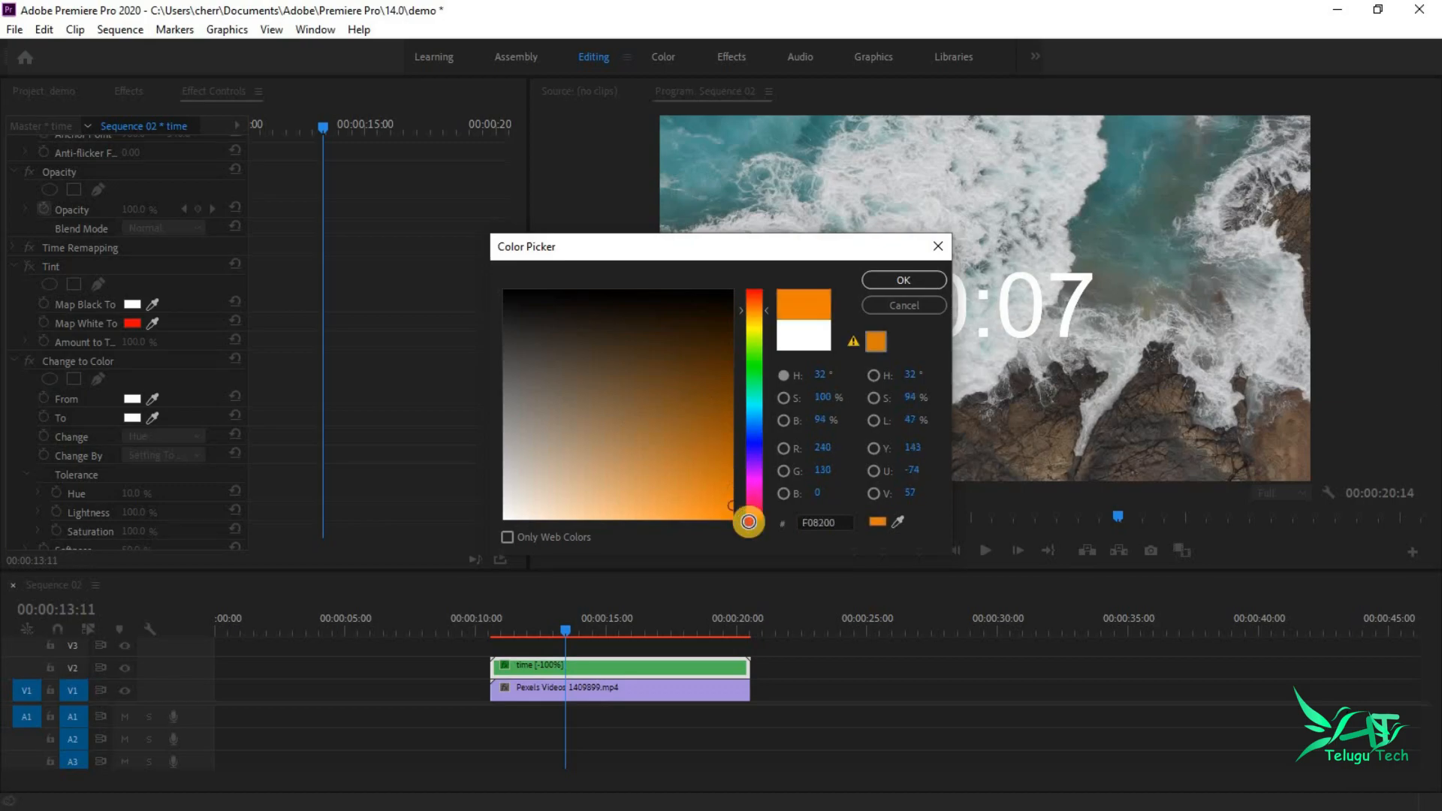
pyautogui.click(897, 280)
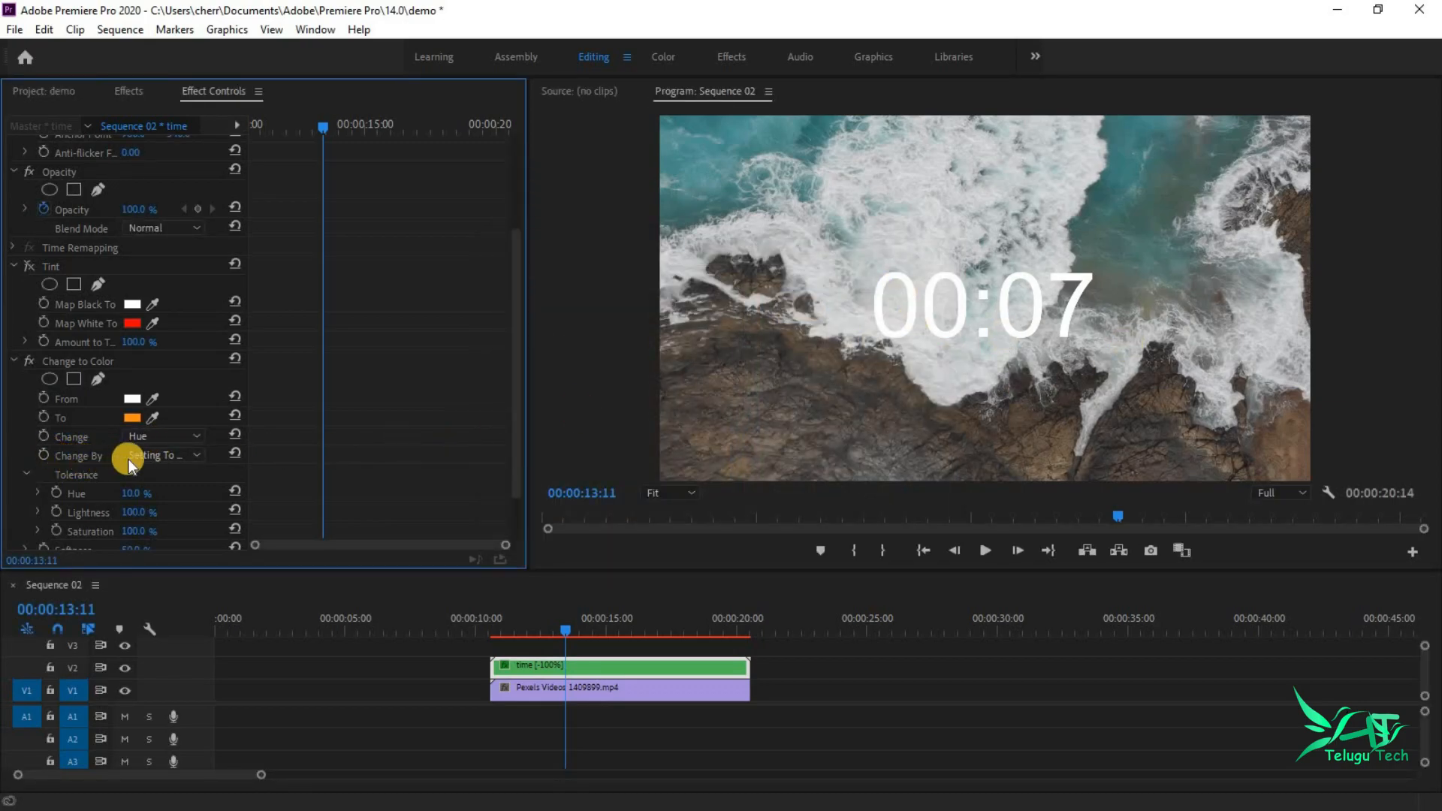
# Step: Set the Change to Color effect's Change option to Hue, Lightness & Saturation
pyautogui.click(191, 437)
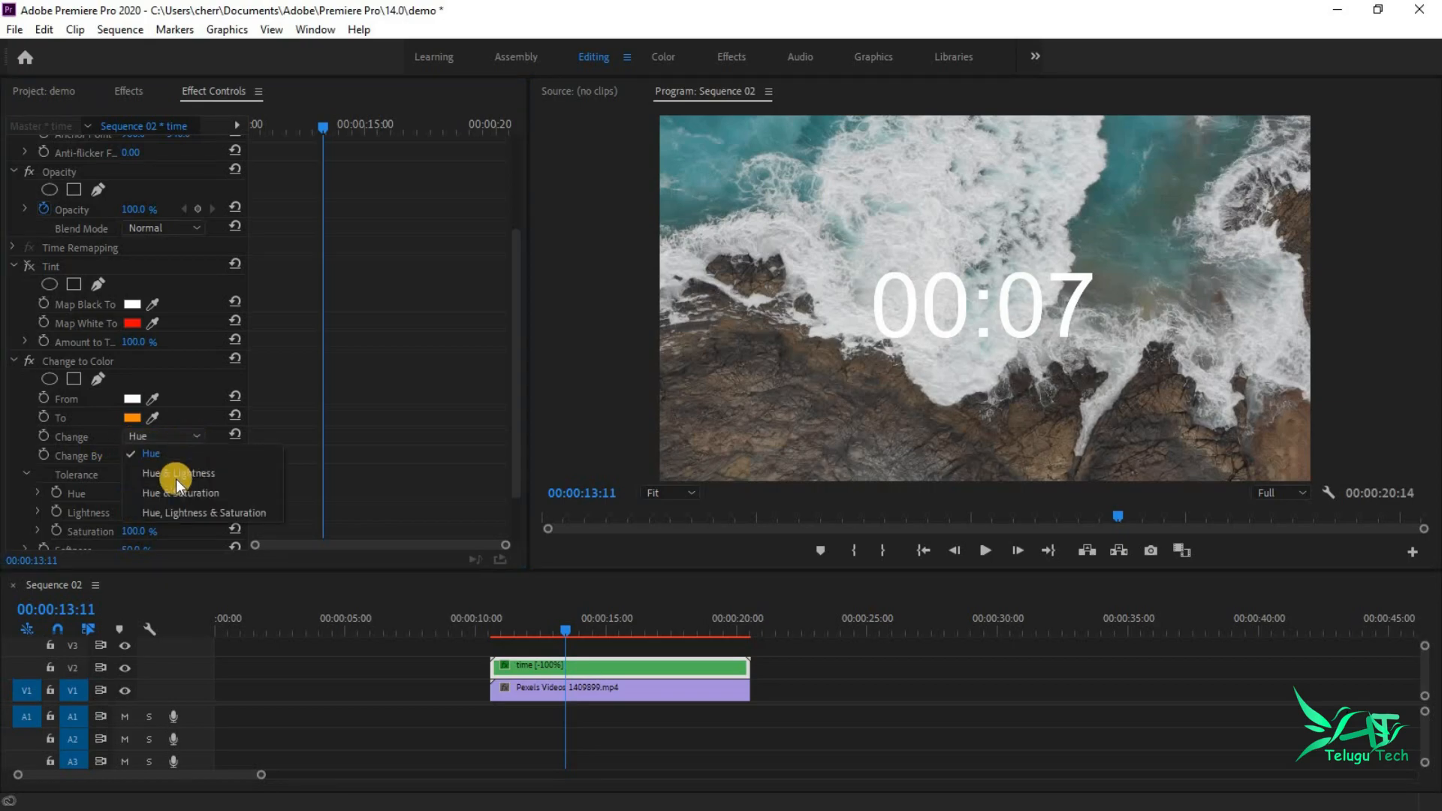
pyautogui.click(224, 512)
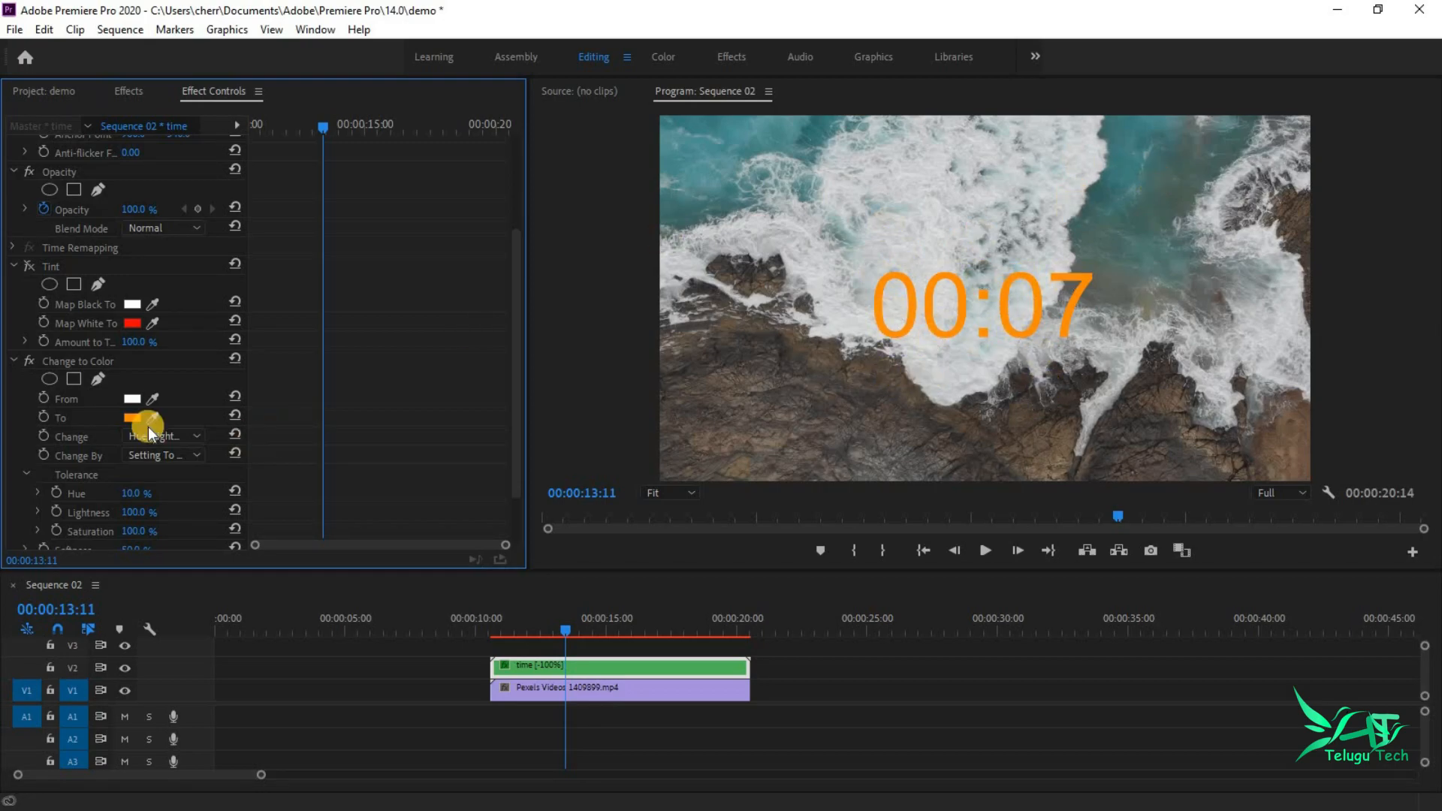
# Step: Switch off the Change to Color effect on the time clip and render the sequence preview
pyautogui.click(27, 361)
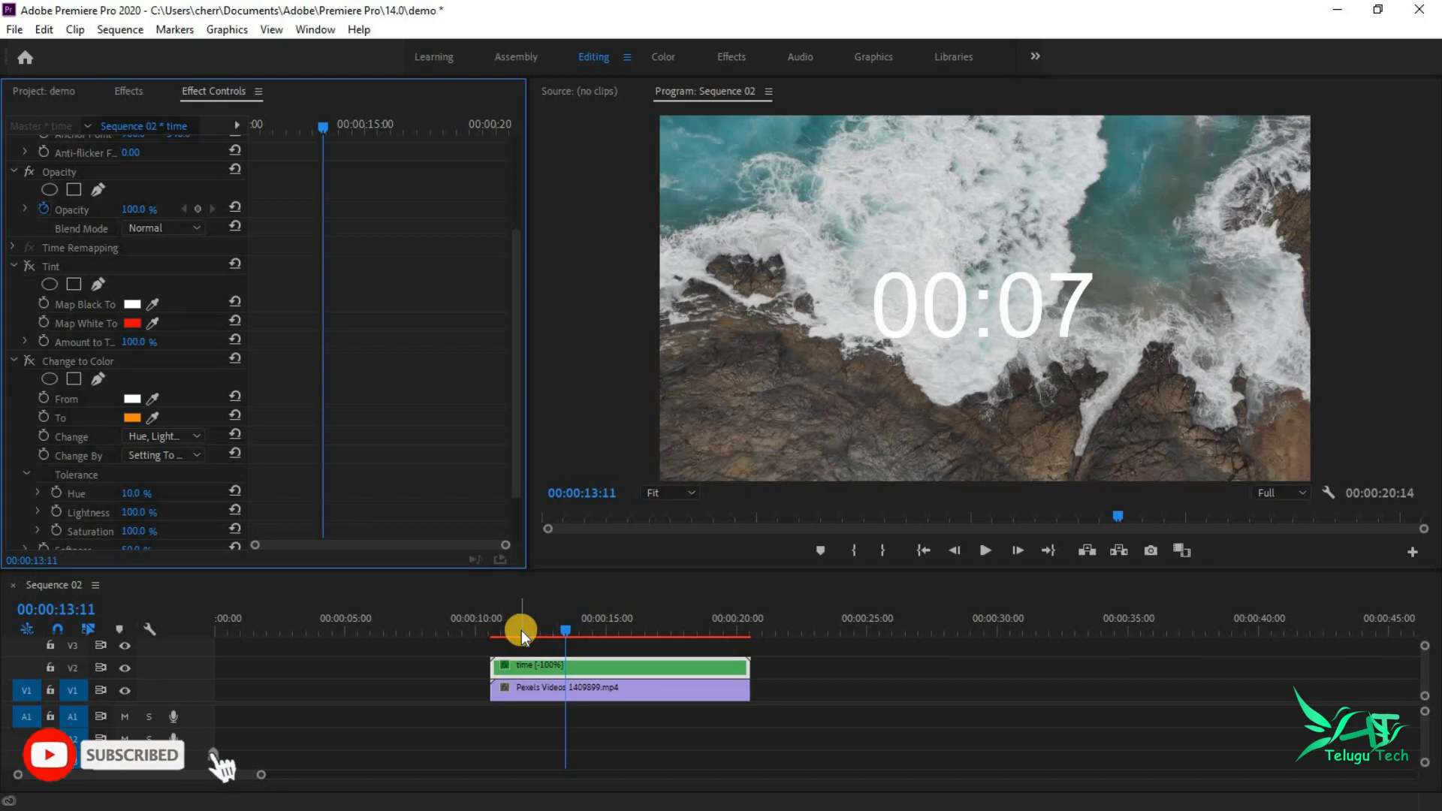
pyautogui.press('Return')
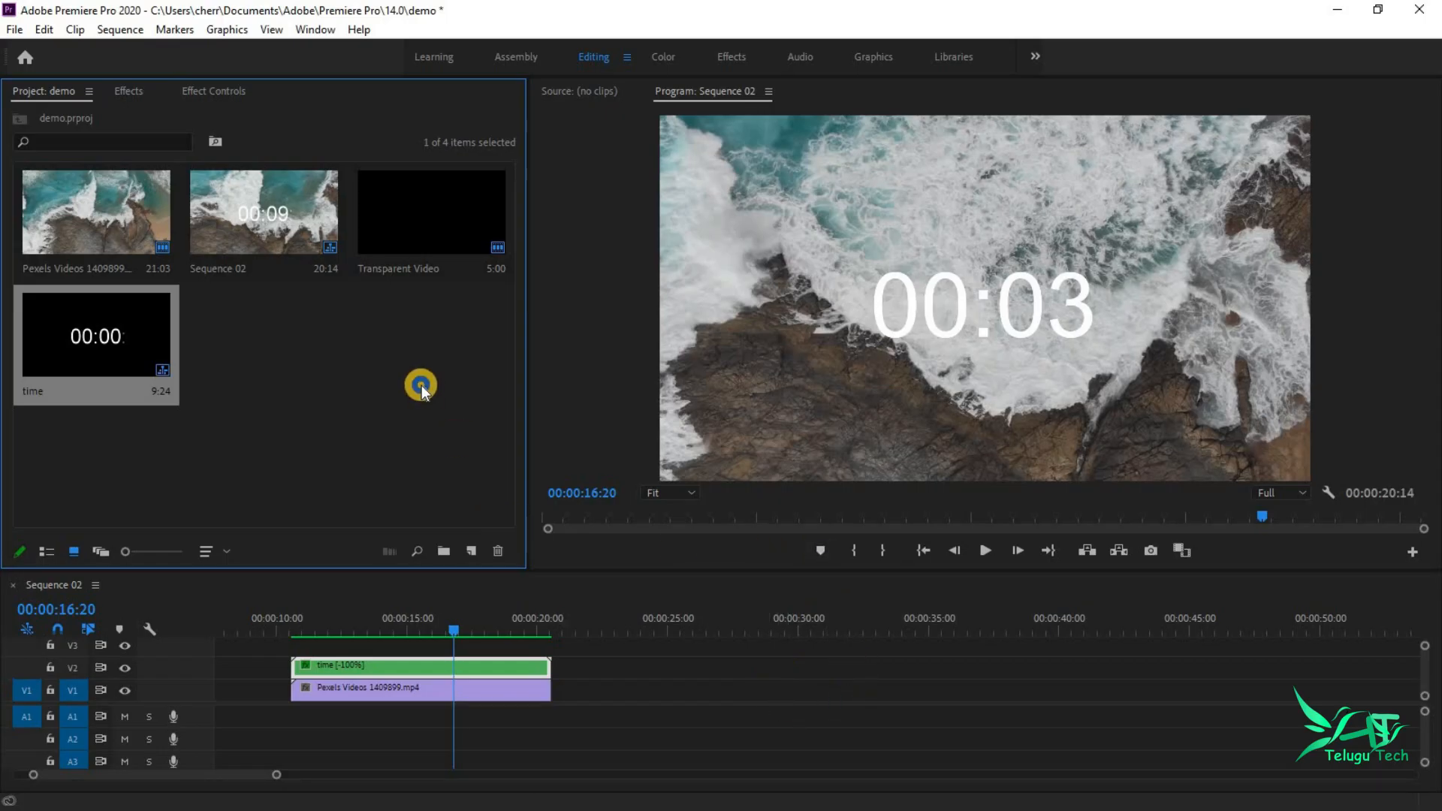
# Step: Start a new color matte at 1920 × 1080, 25.00 fps, with square pixels
pyautogui.rightClick(421, 386)
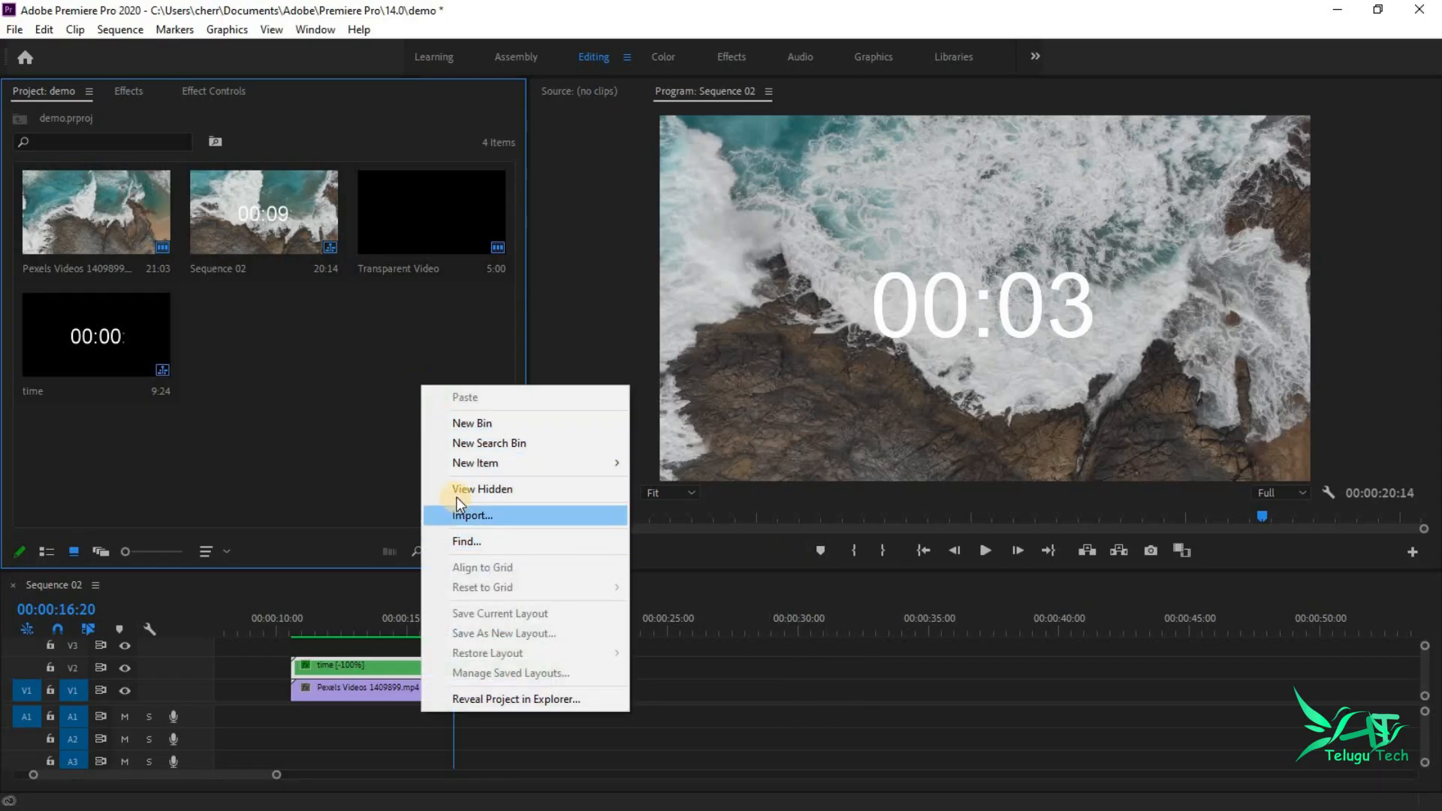
pyautogui.moveTo(467, 466)
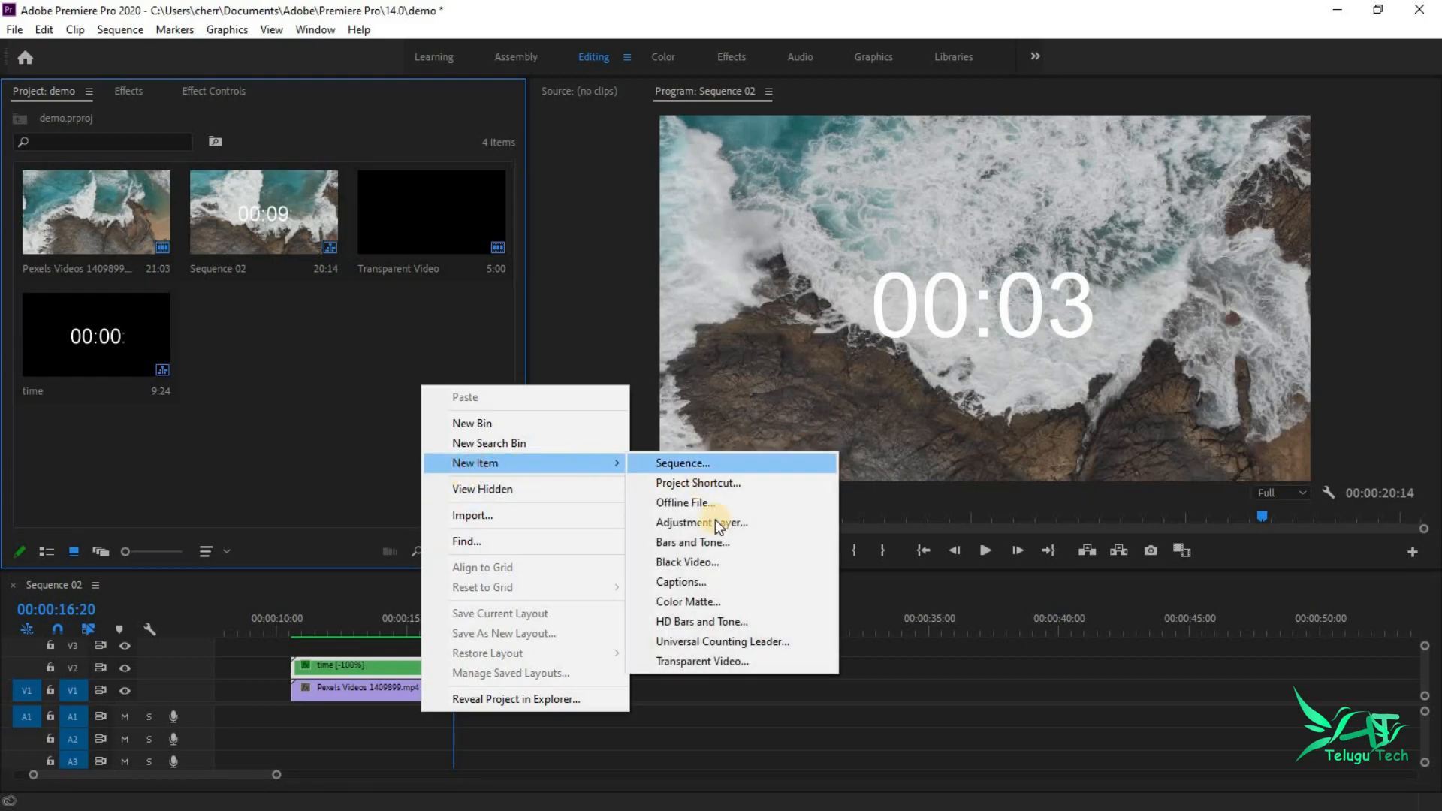
pyautogui.click(701, 606)
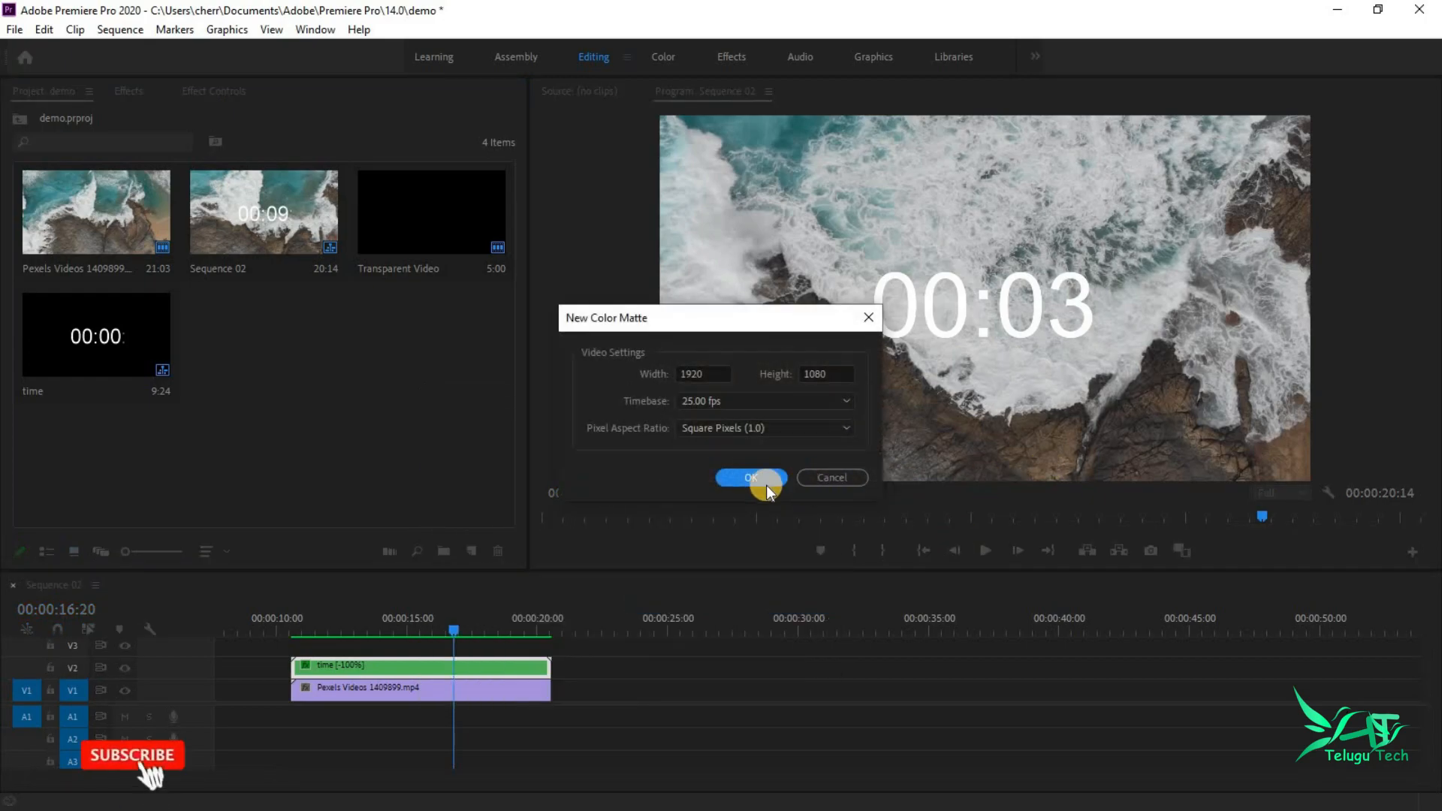
pyautogui.click(751, 478)
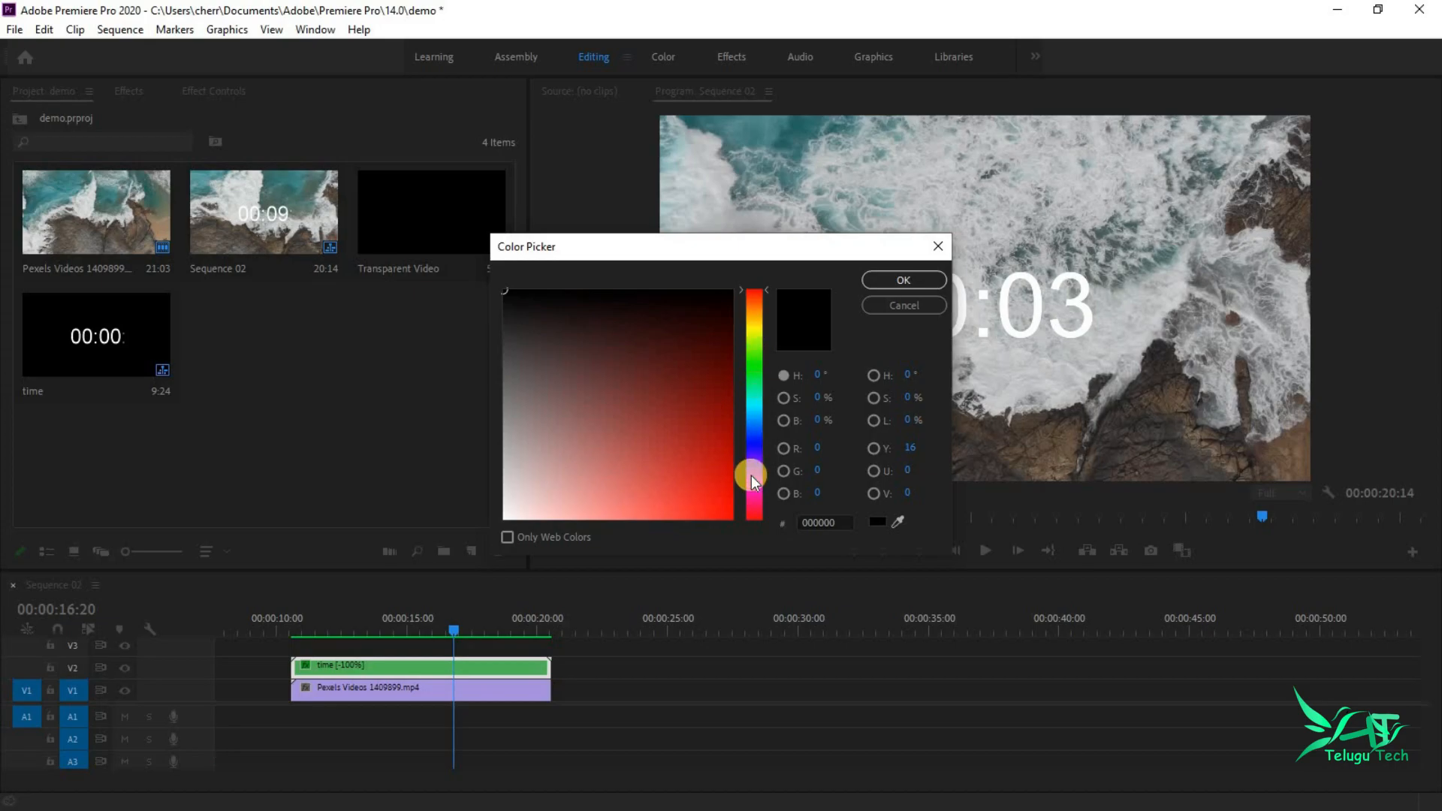
# Step: Color the matte blue, 0460BF, and name it background
pyautogui.click(757, 329)
pyautogui.moveTo(756, 329); pyautogui.dragTo(755, 439)
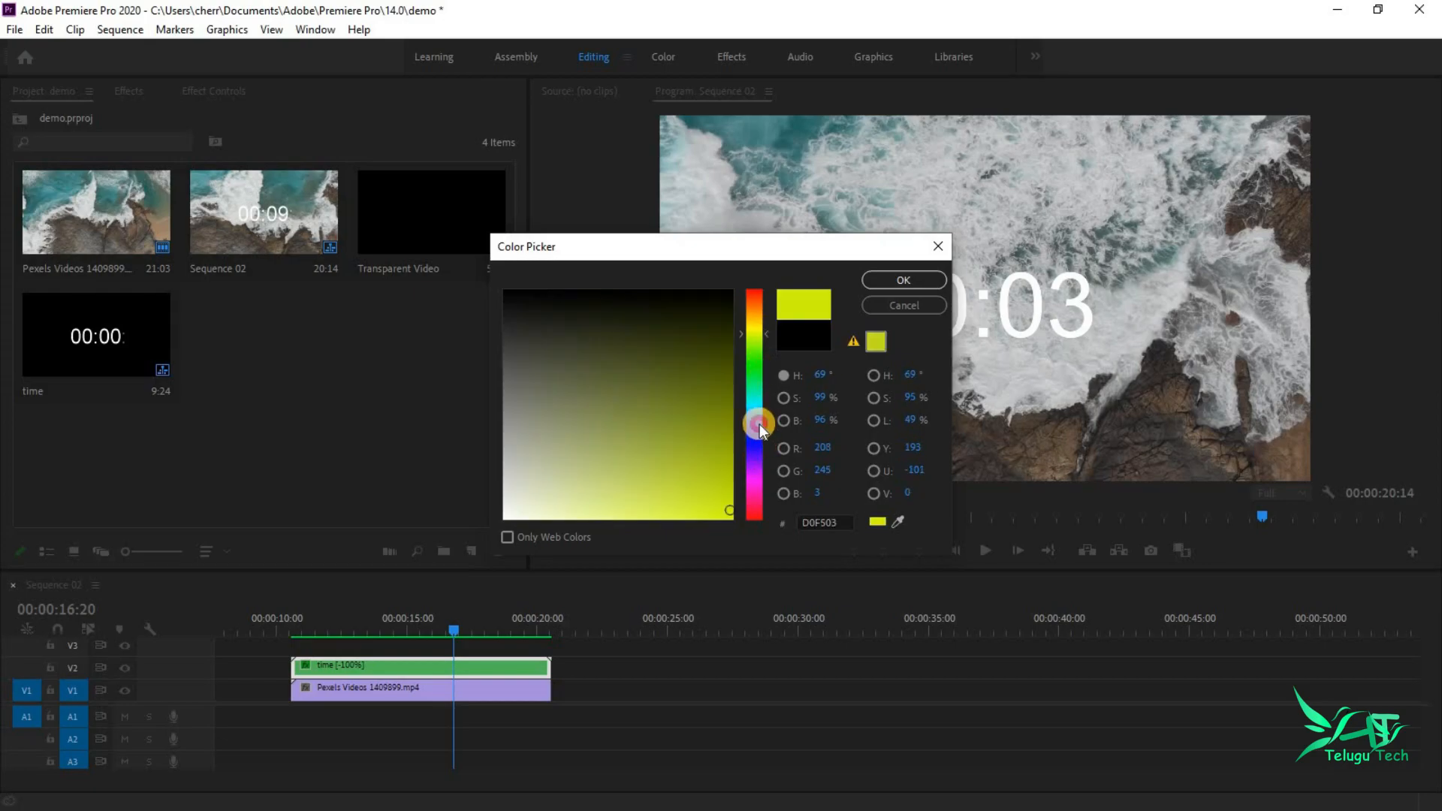
pyautogui.click(759, 423)
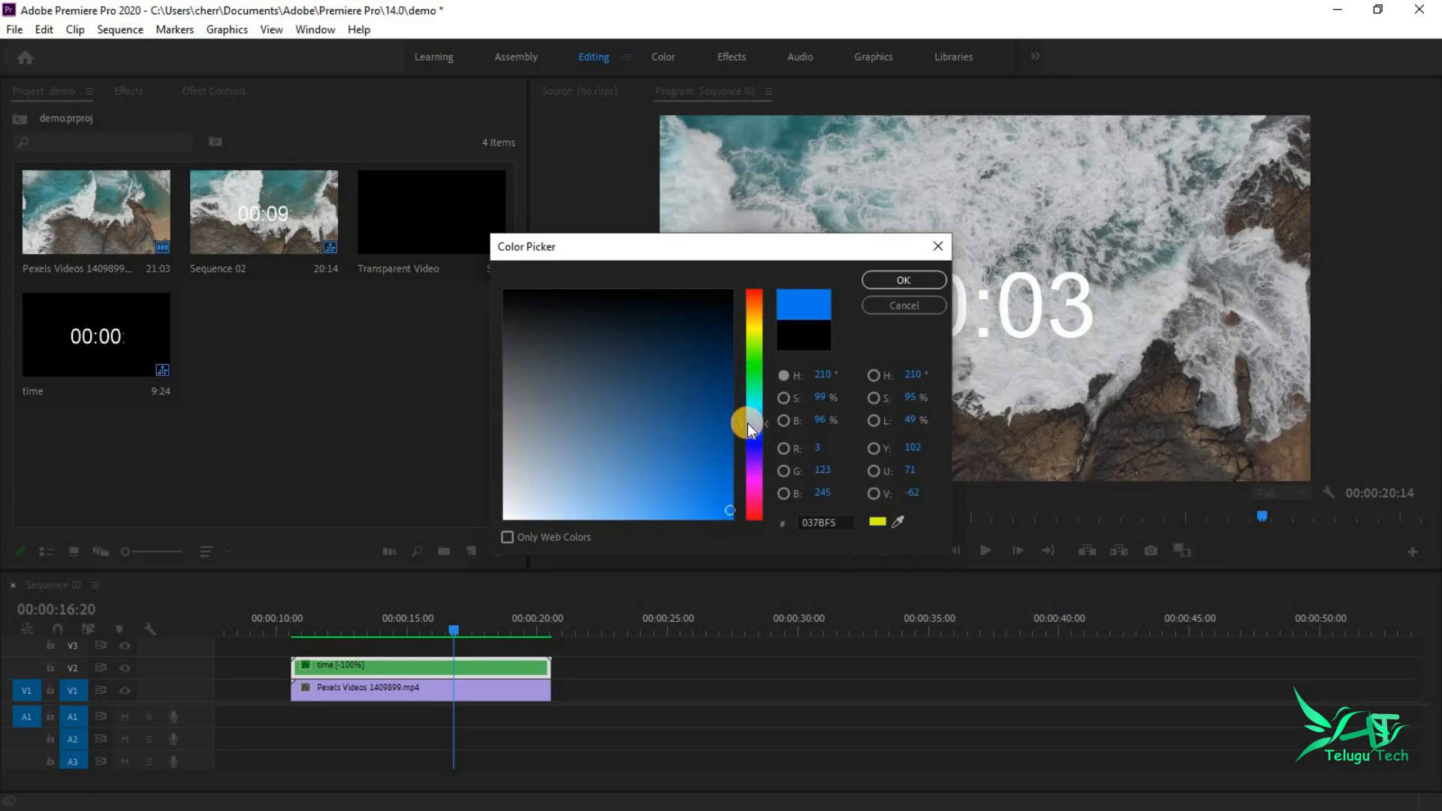
pyautogui.moveTo(710, 446); pyautogui.dragTo(727, 461)
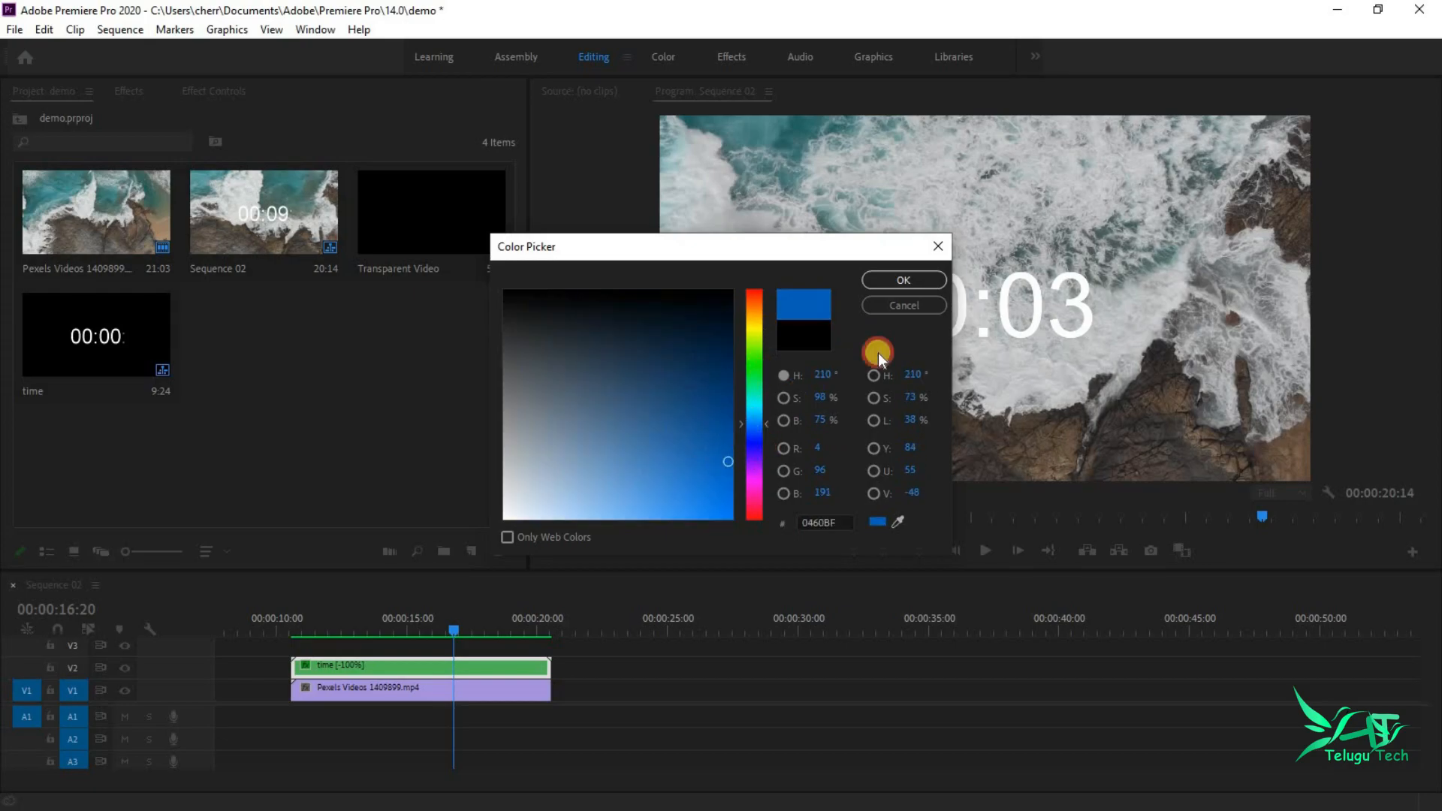
pyautogui.click(915, 286)
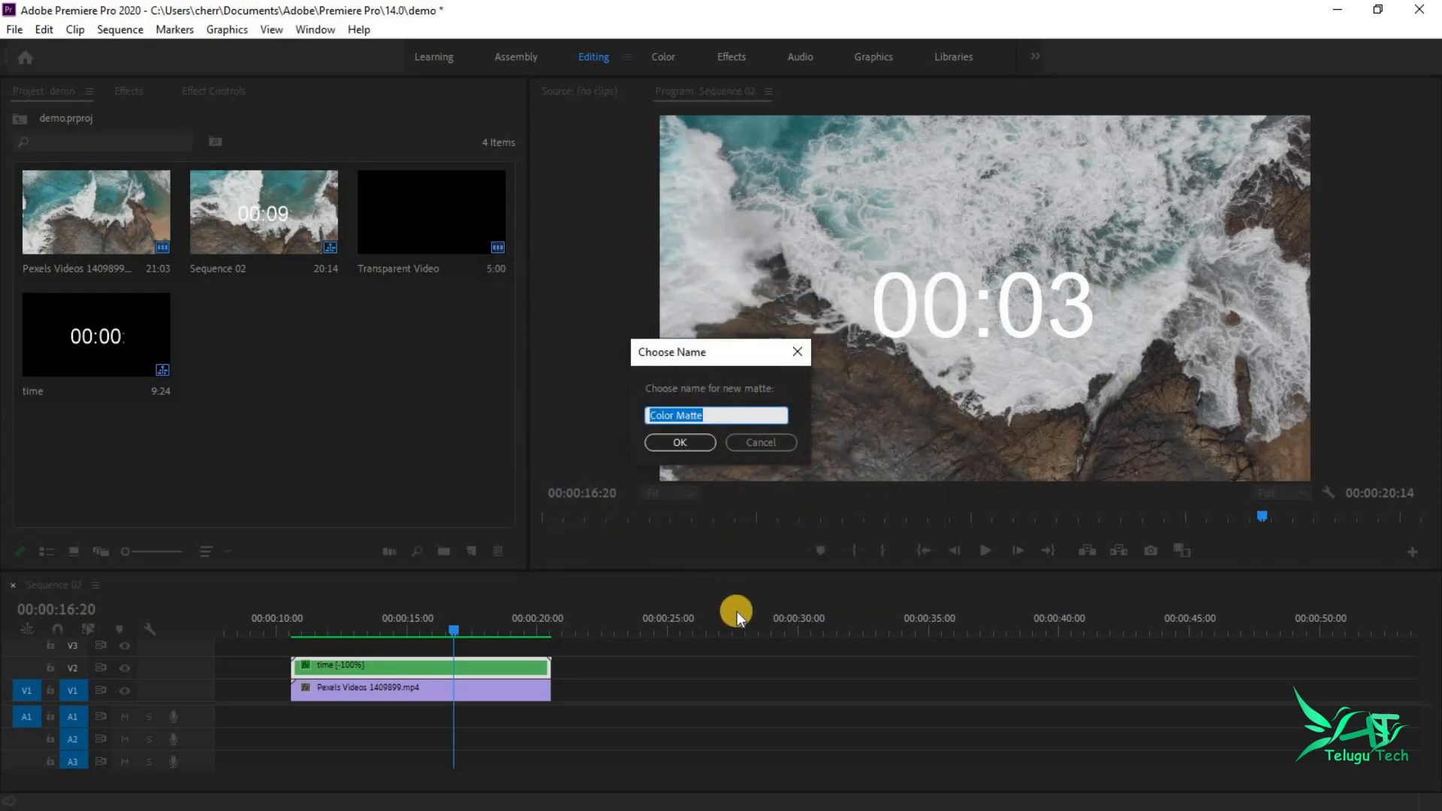
pyautogui.write('background')
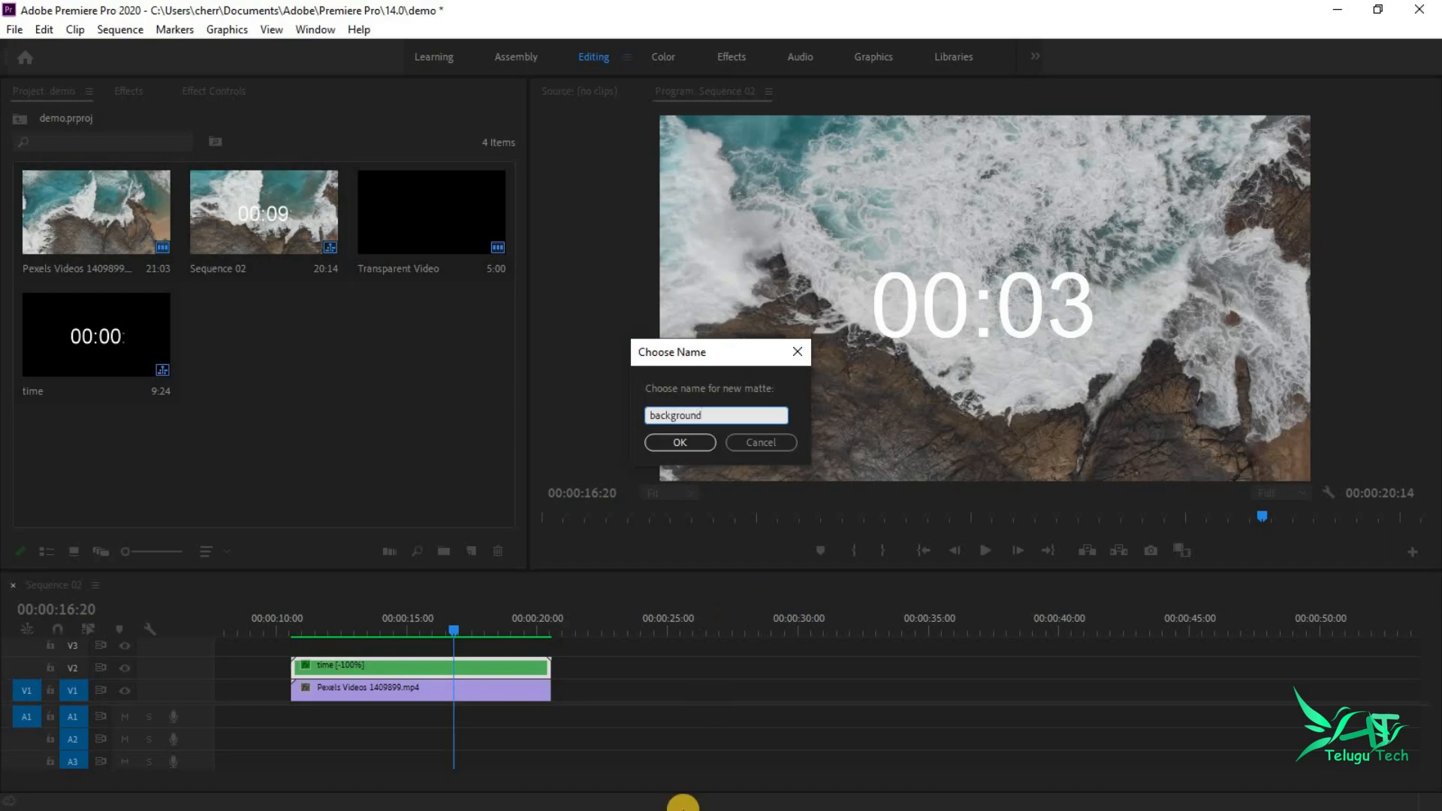
pyautogui.click(692, 444)
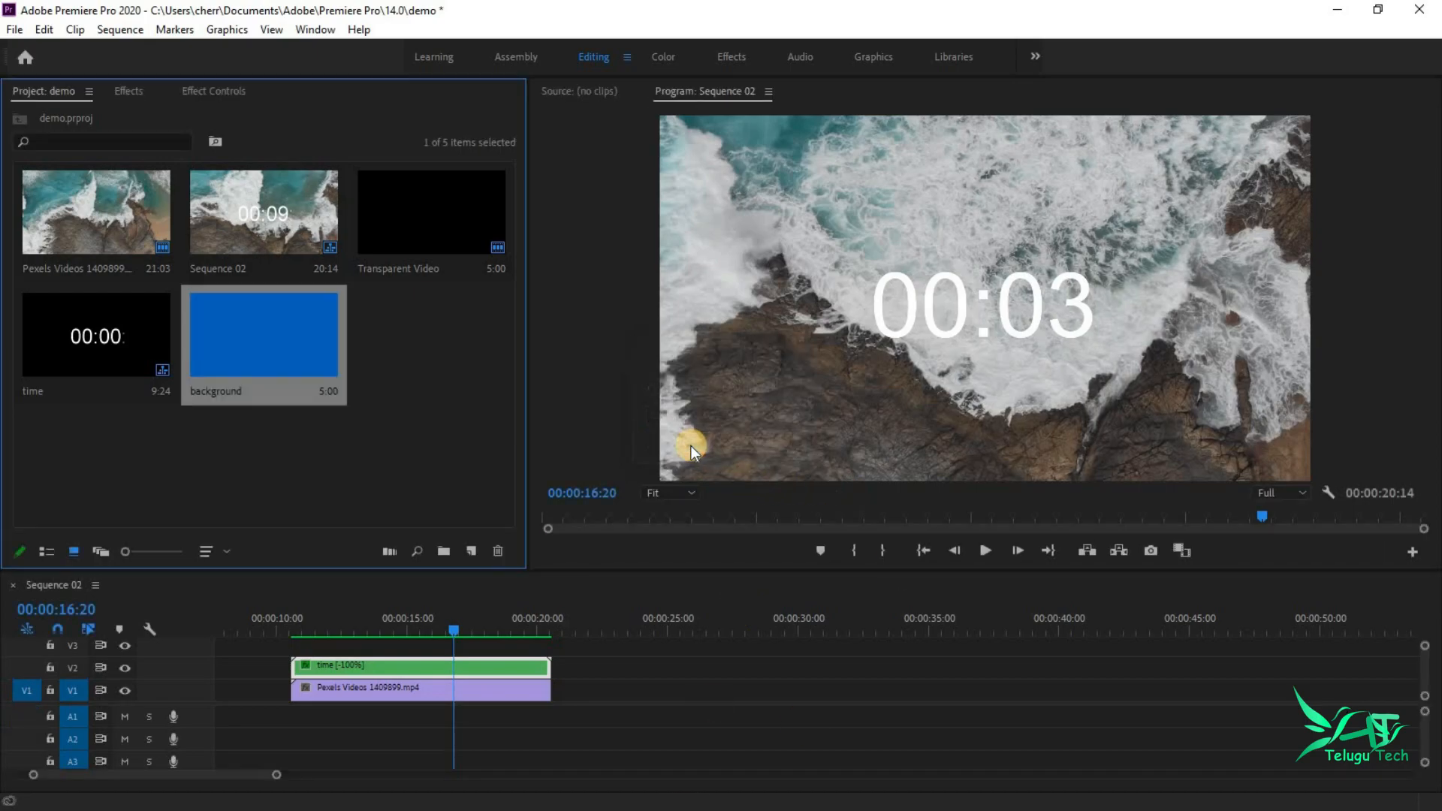
# Step: Place the background matte on V2 after the timer clip, extended to about 10 seconds, and move the playhead onto it
pyautogui.moveTo(230, 361); pyautogui.dragTo(611, 665)
pyautogui.click(693, 662)
pyautogui.moveTo(572, 661); pyautogui.dragTo(831, 673)
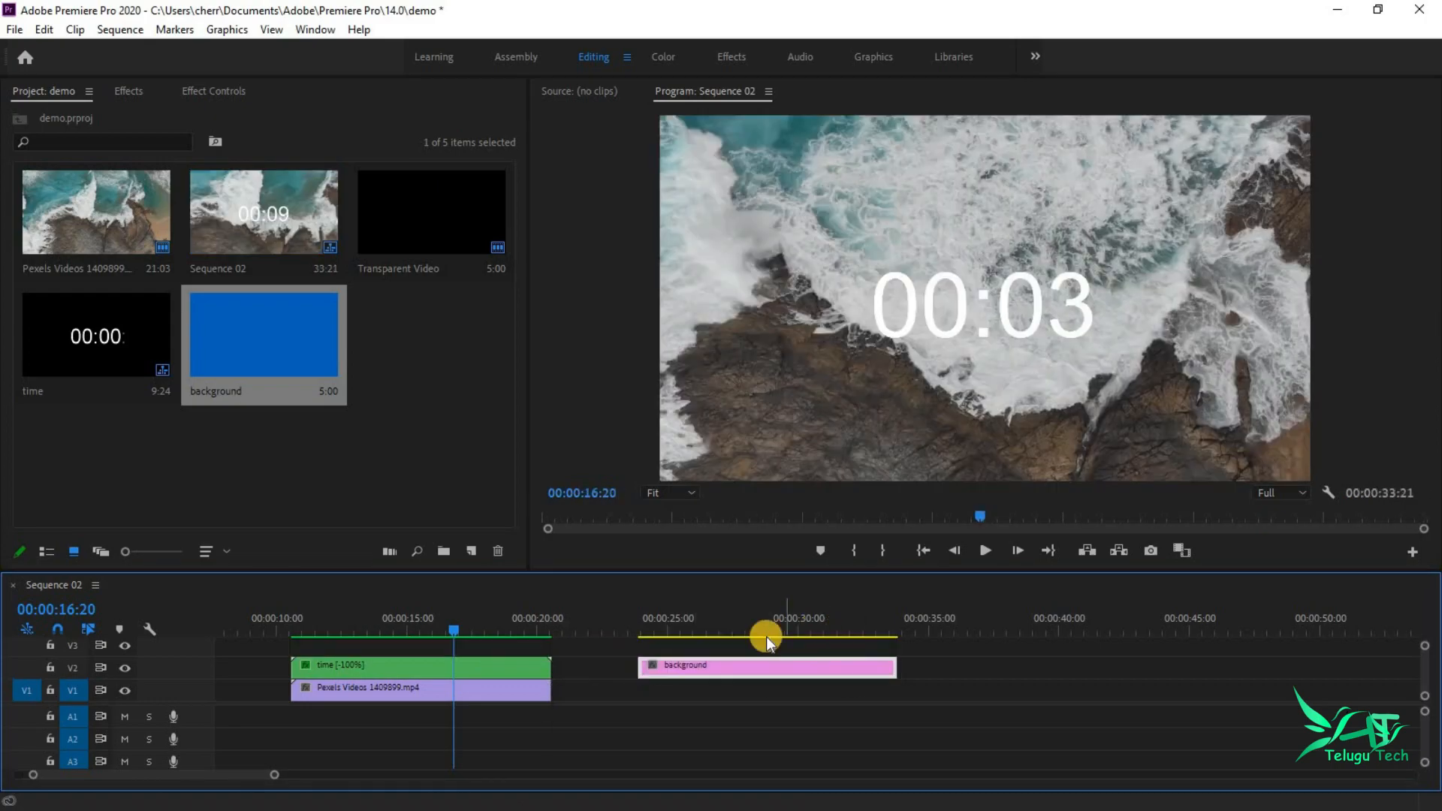
pyautogui.click(705, 626)
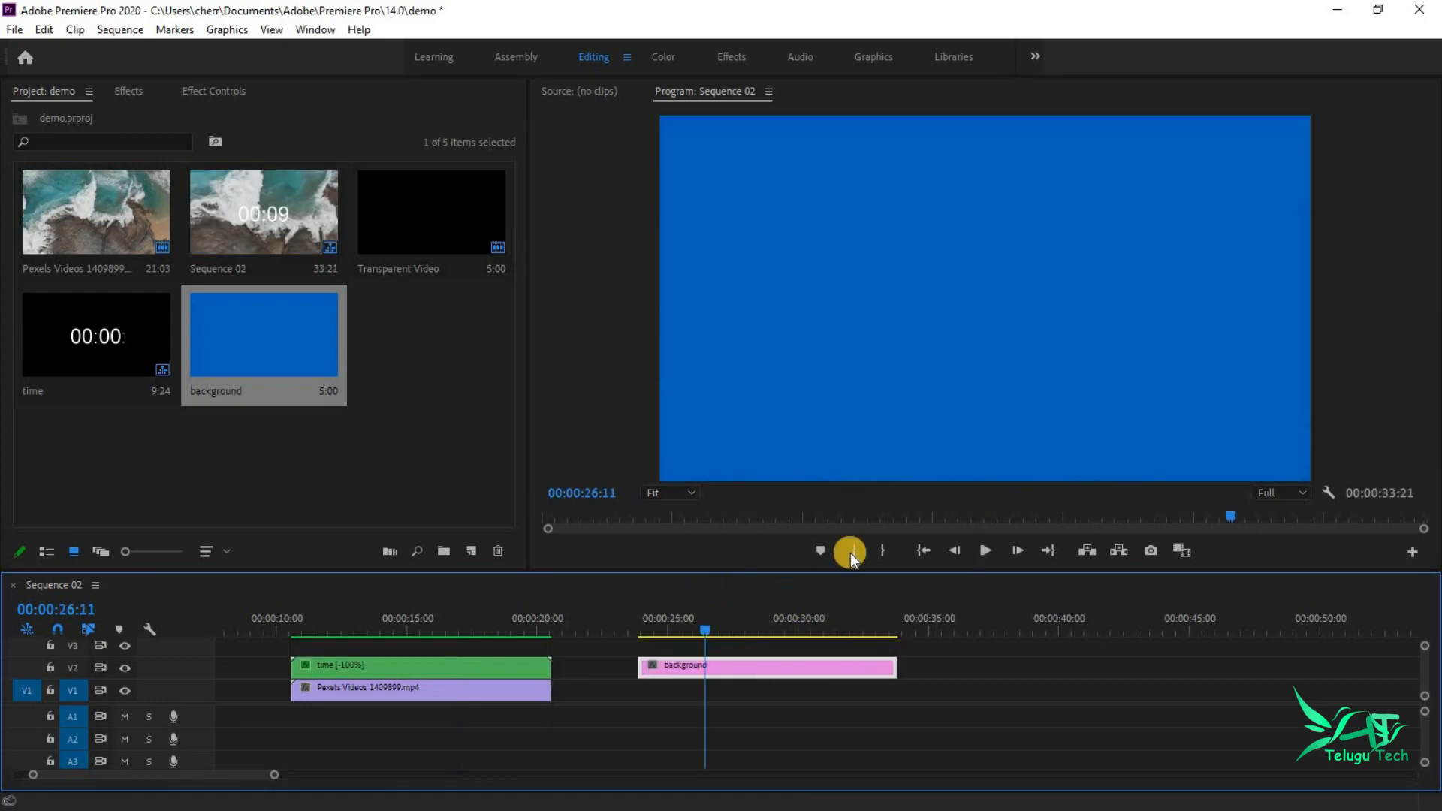
# Step: Show the Essential Graphics, Lumetri Color and Tools panels in the workspace, and narrow the Tools panel
pyautogui.click(112, 88)
pyautogui.click(833, 669)
pyautogui.click(324, 29)
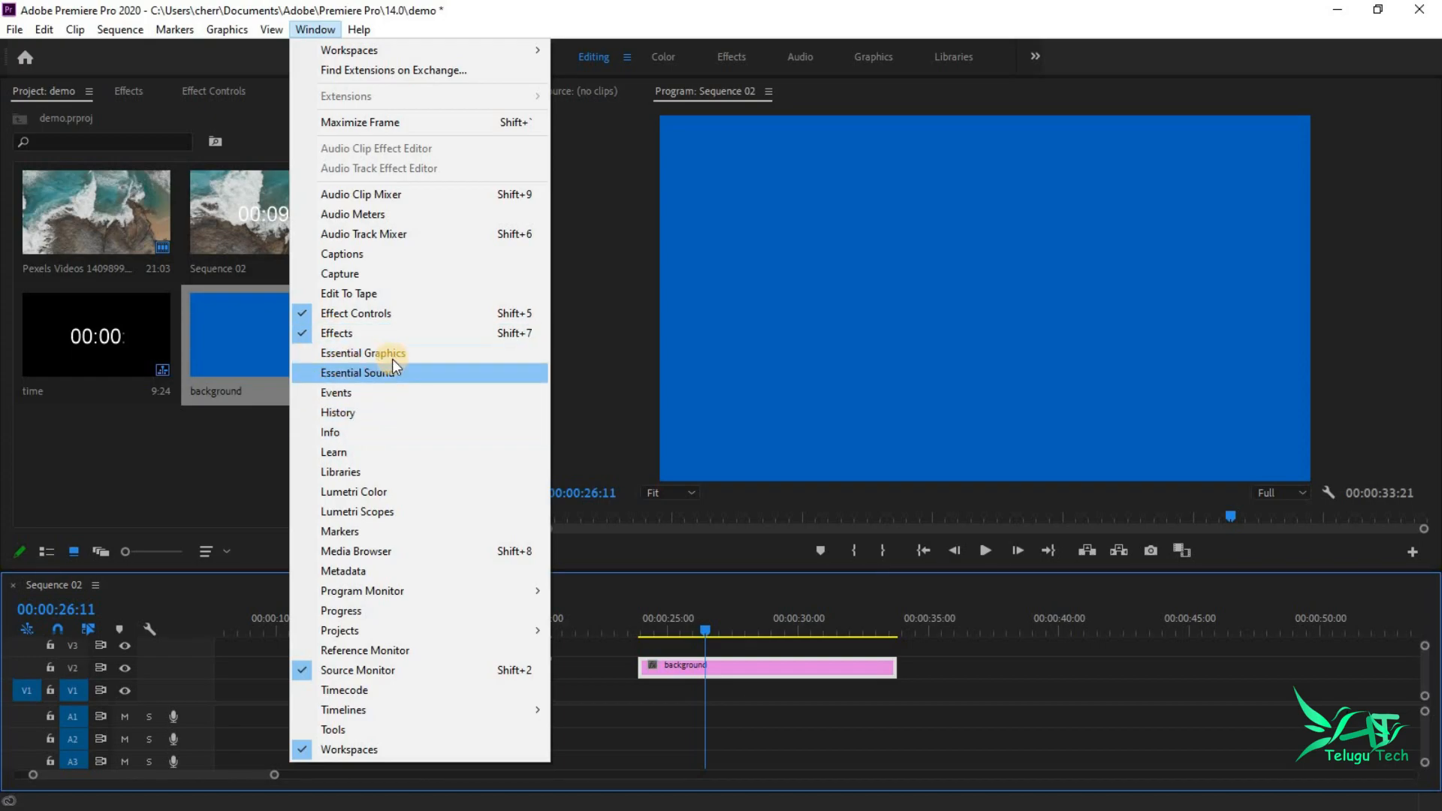
pyautogui.click(306, 354)
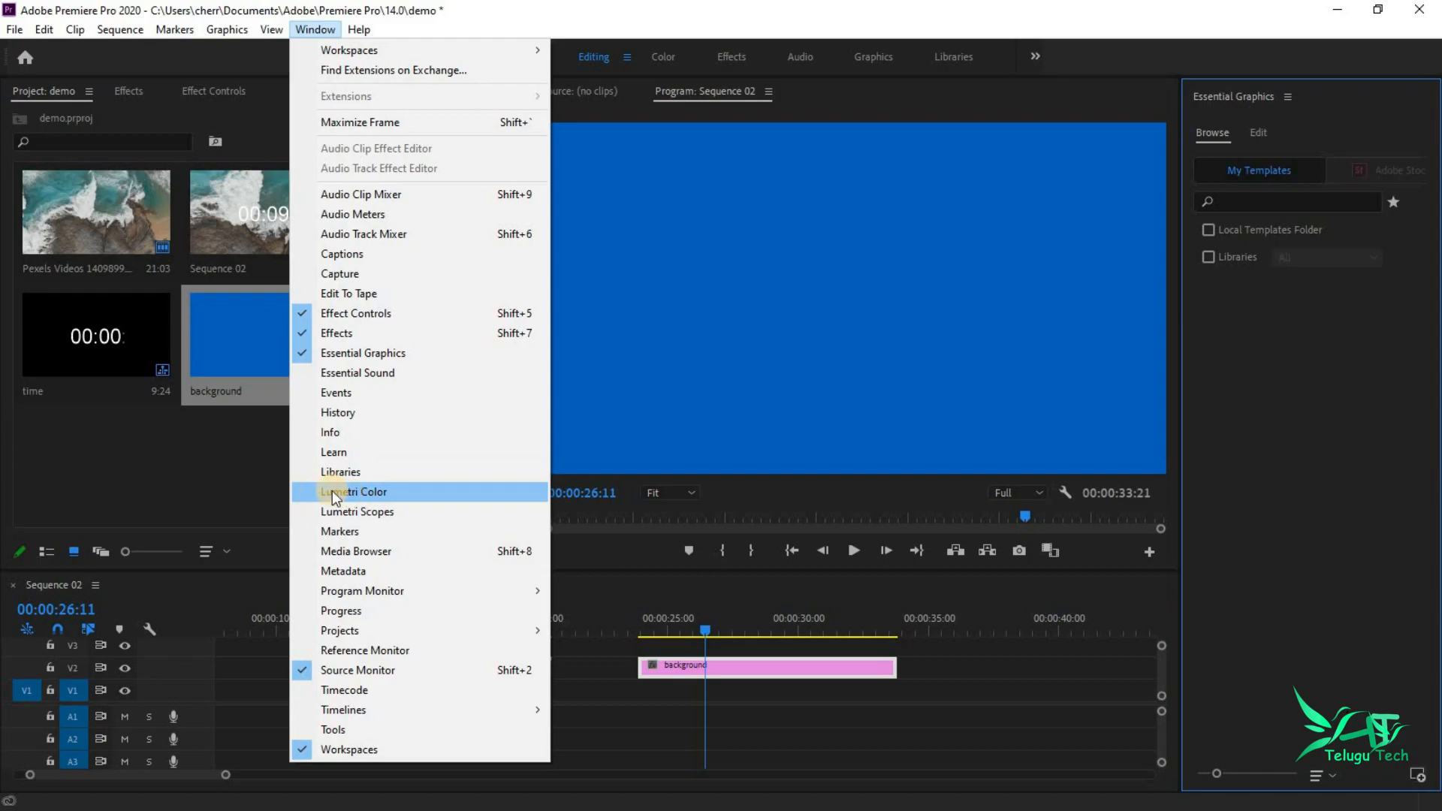
pyautogui.click(332, 492)
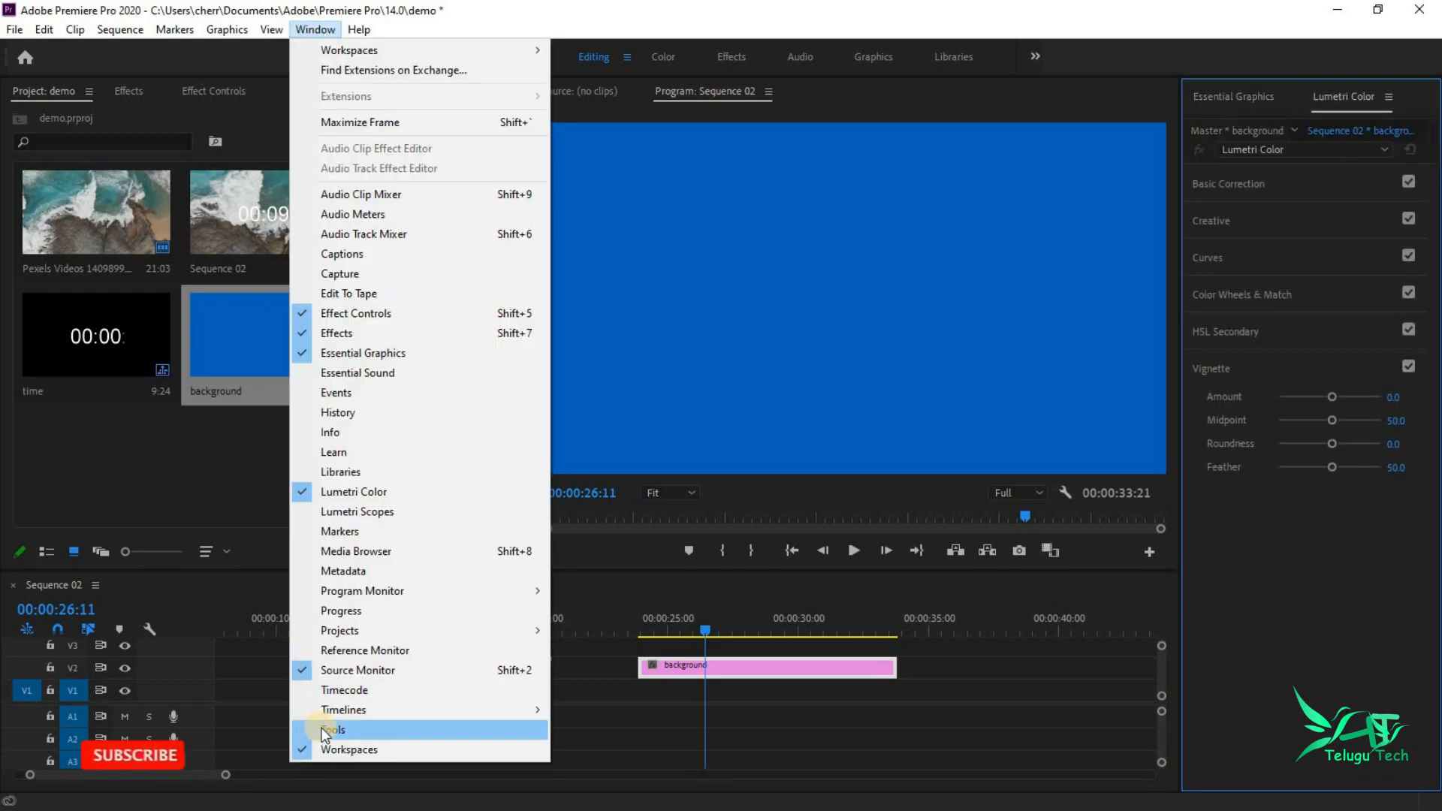
pyautogui.click(328, 730)
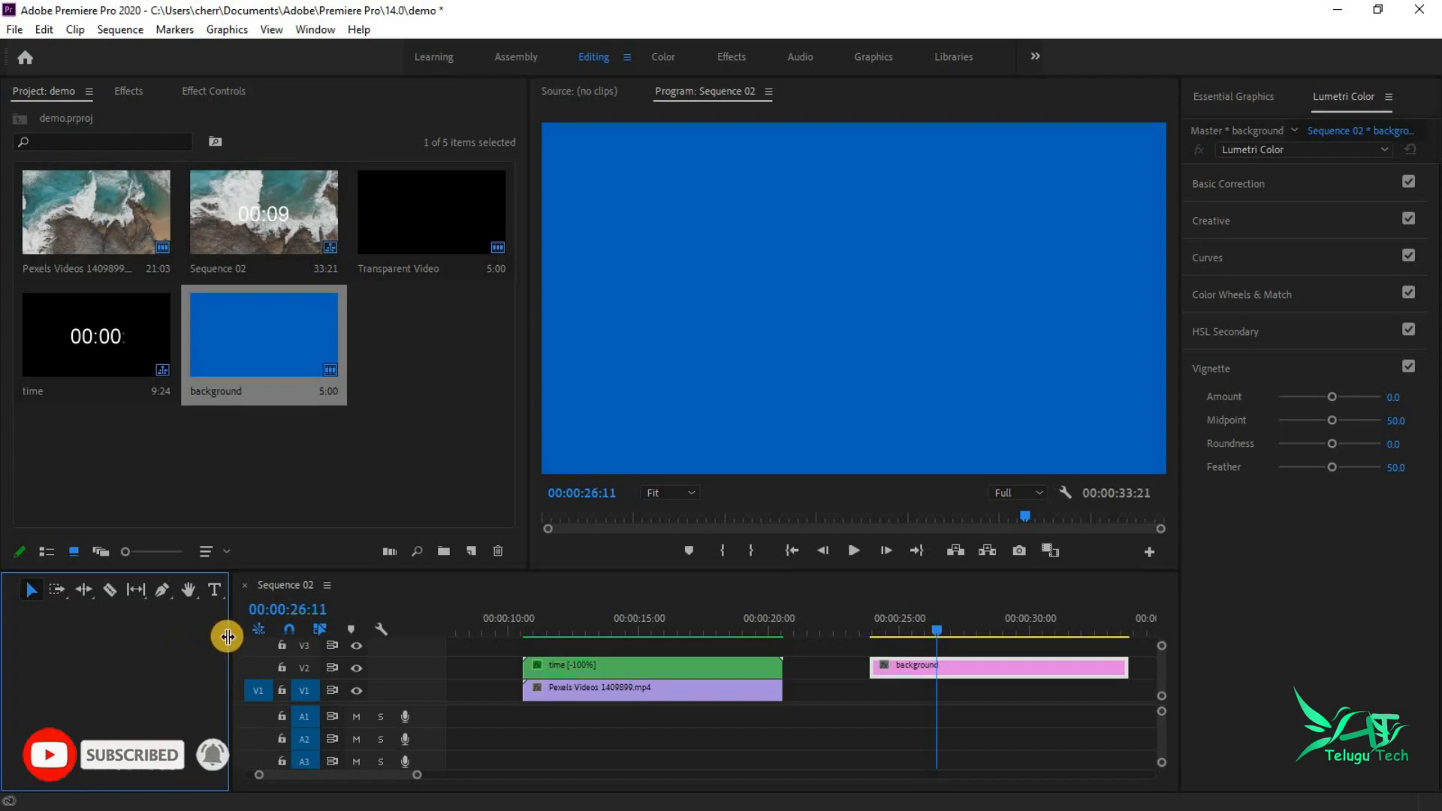
pyautogui.moveTo(227, 636); pyautogui.dragTo(100, 637)
# Step: Darken the background clip's corners with a Lumetri Color vignette, setting its Amount to -0.5
pyautogui.click(865, 668)
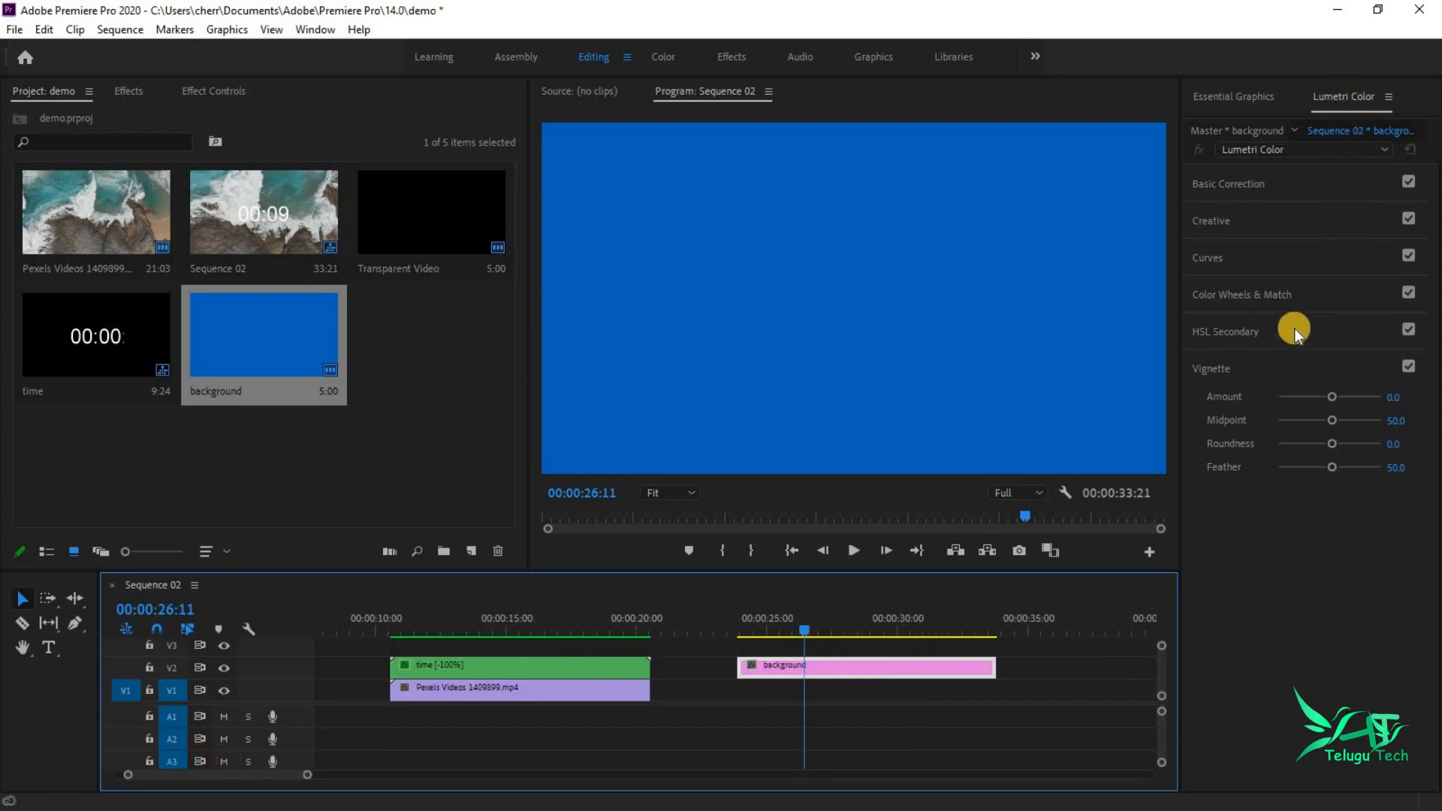
pyautogui.click(1215, 371)
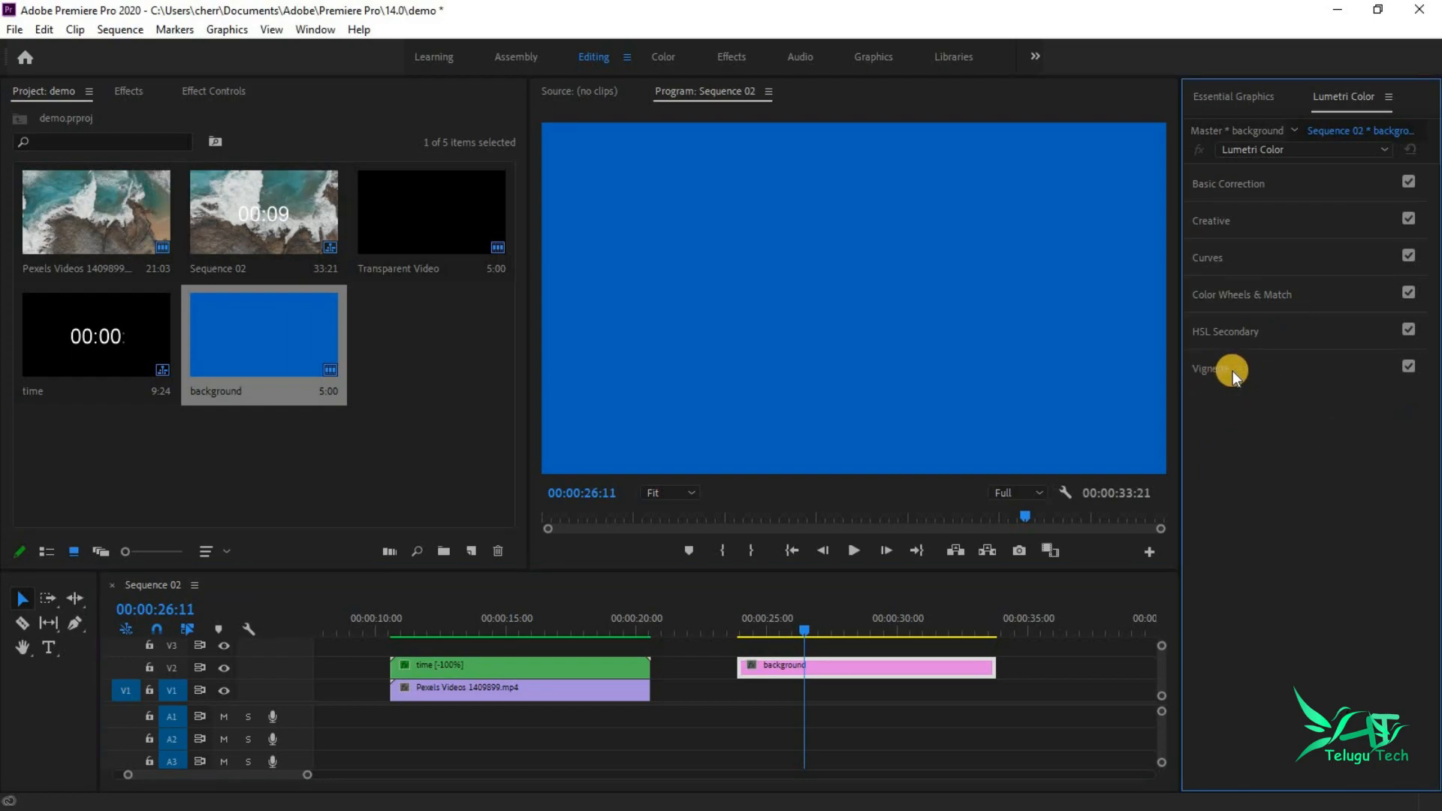
pyautogui.click(1220, 371)
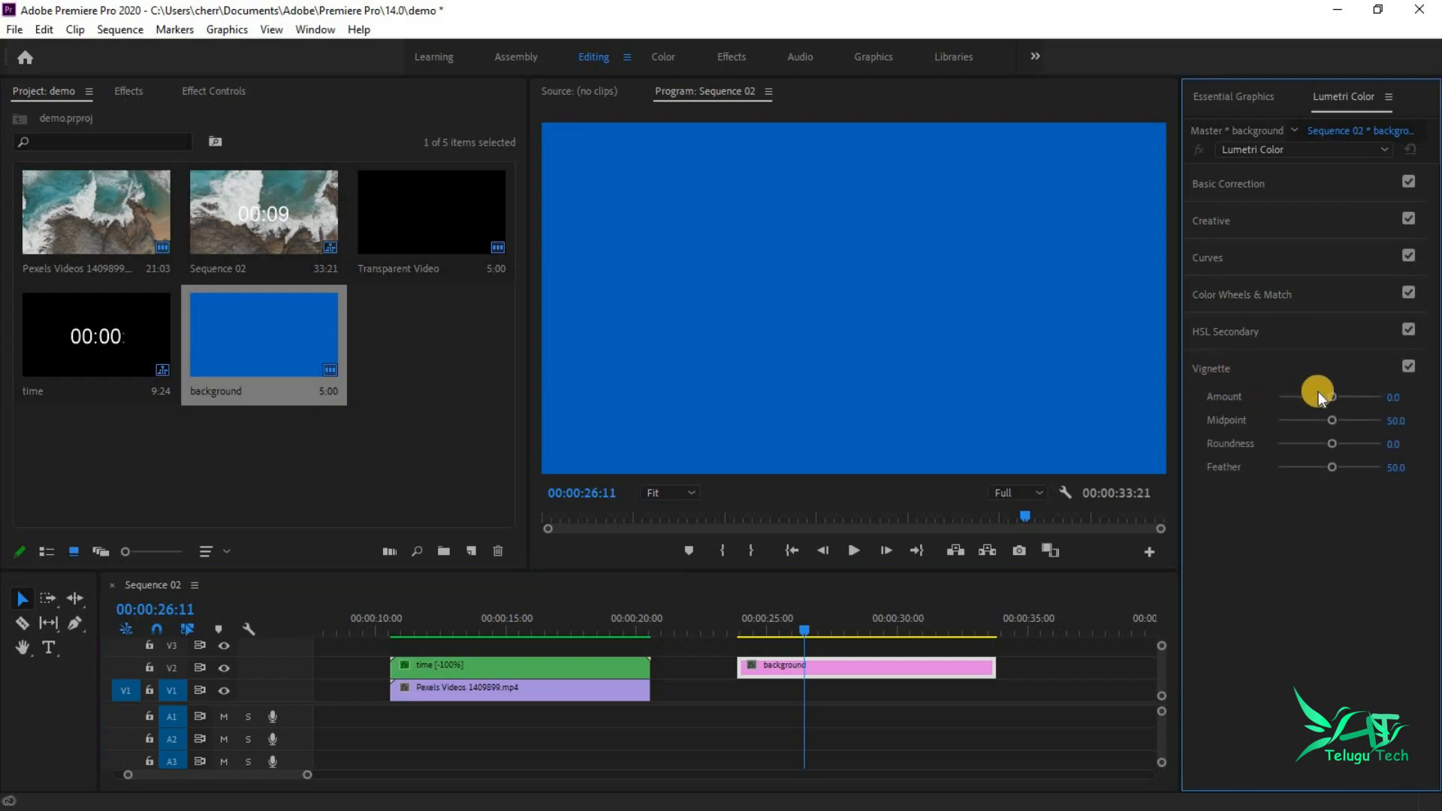
pyautogui.moveTo(1330, 395); pyautogui.dragTo(1323, 395)
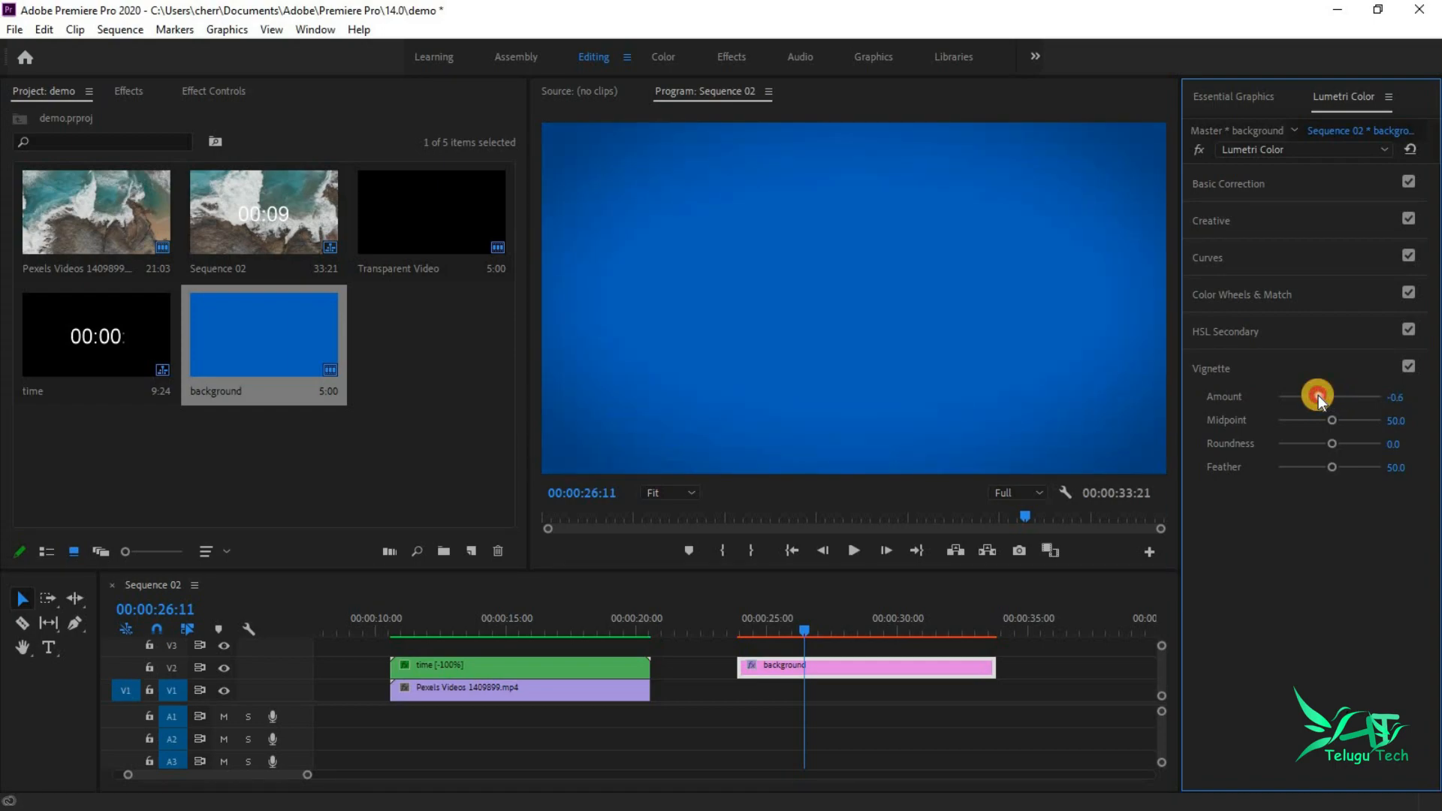
pyautogui.moveTo(1319, 395); pyautogui.dragTo(1319, 395)
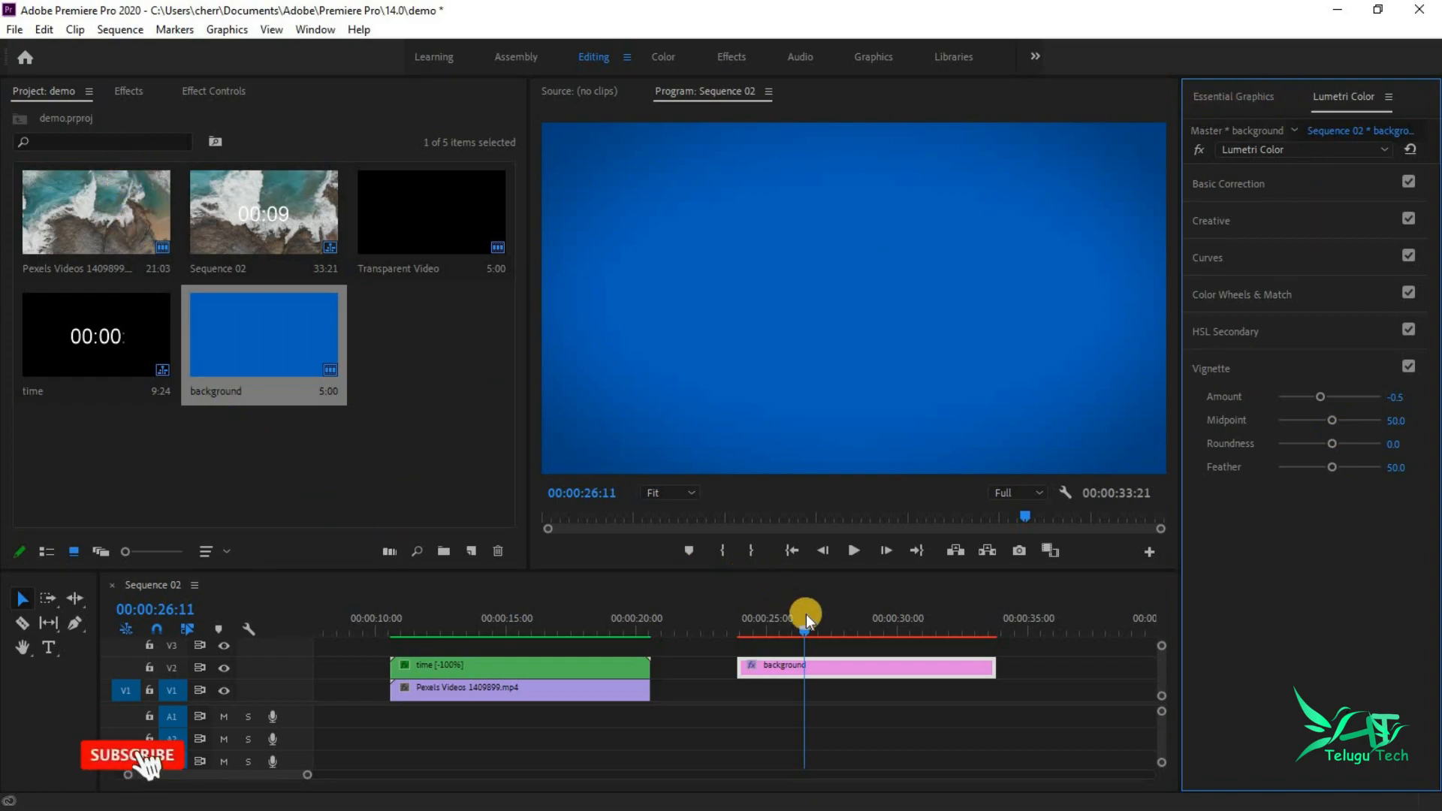
# Step: Find the Circle video effect, apply it to the background clip on V2, and bring up its settings
pyautogui.click(844, 665)
pyautogui.click(122, 92)
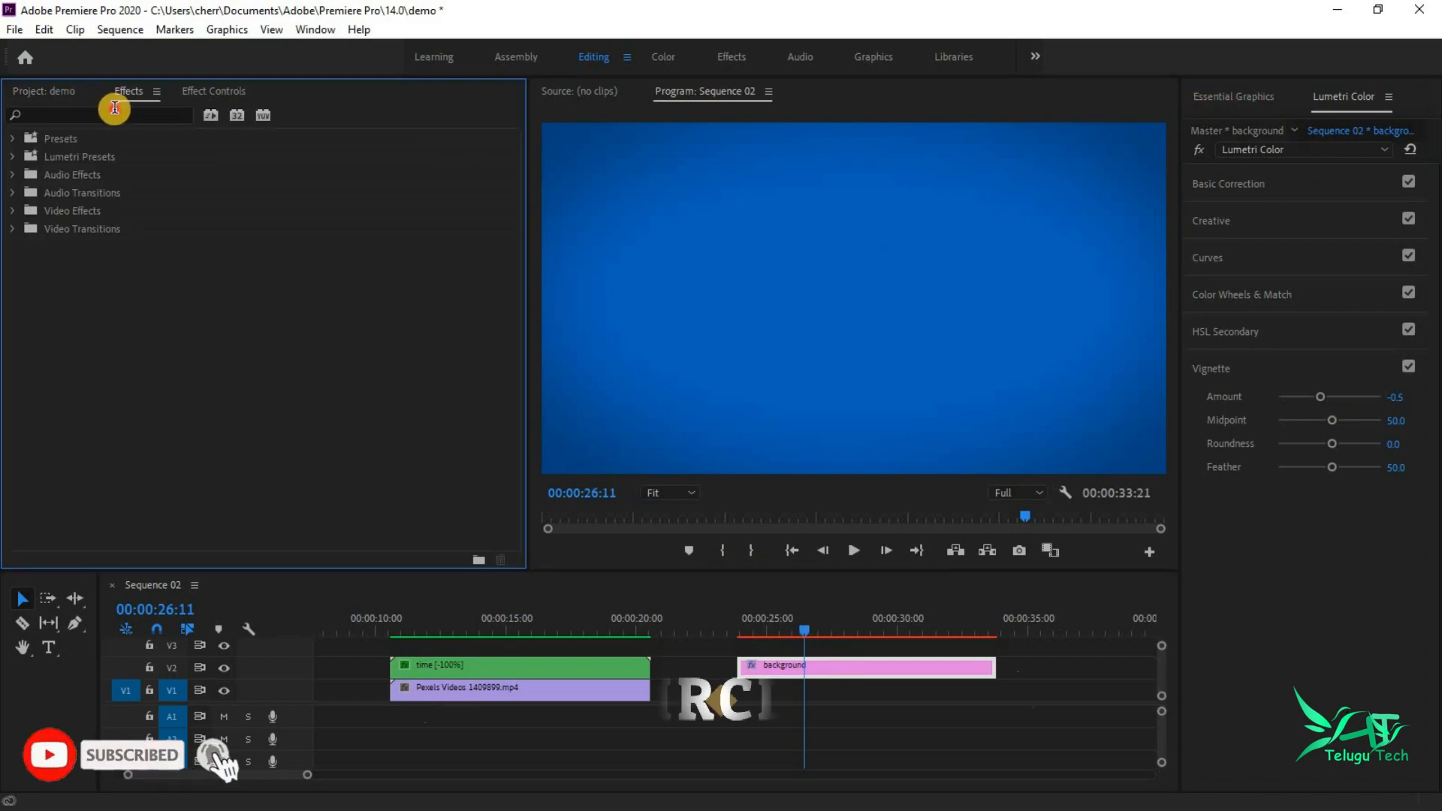
pyautogui.write('circle')
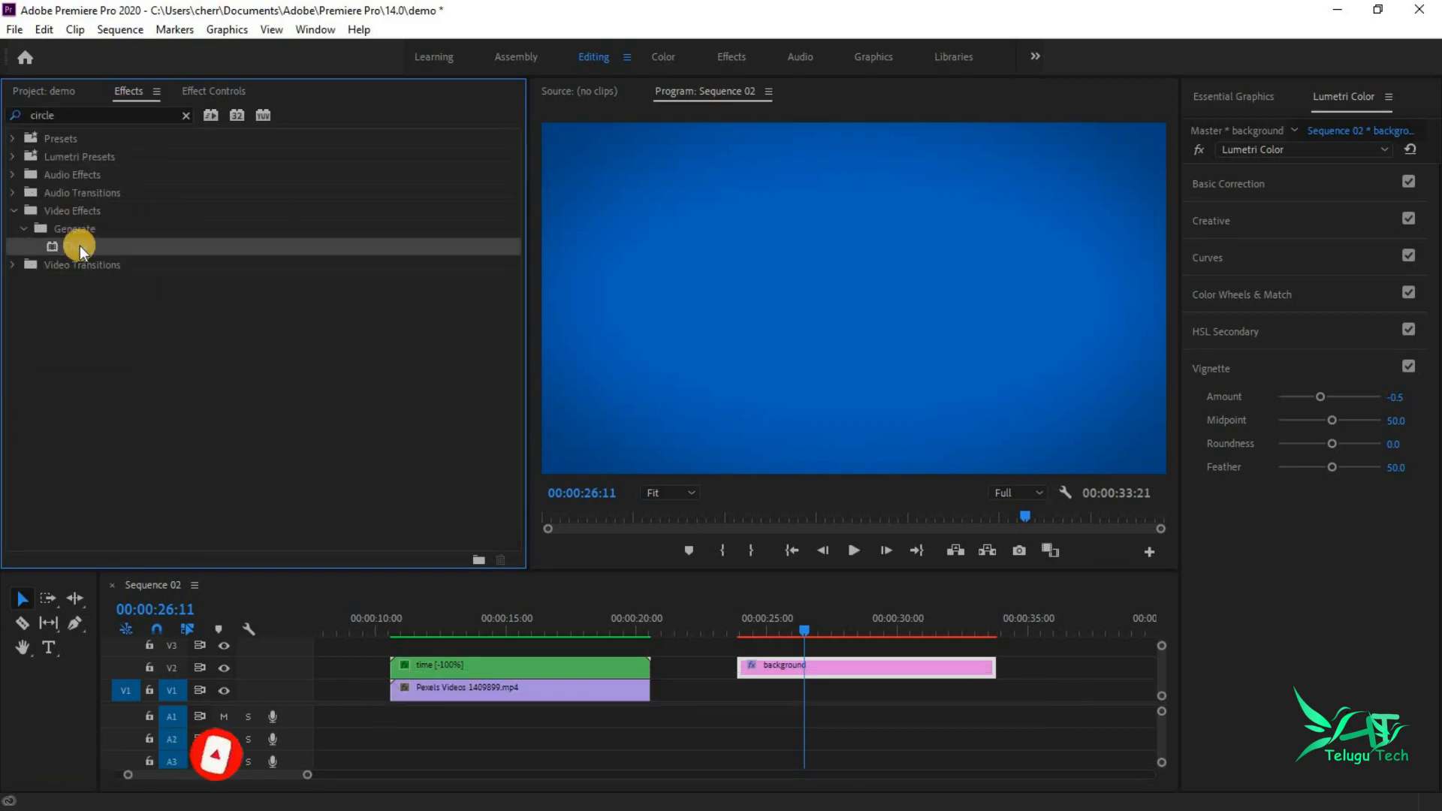
pyautogui.moveTo(81, 251); pyautogui.dragTo(889, 651)
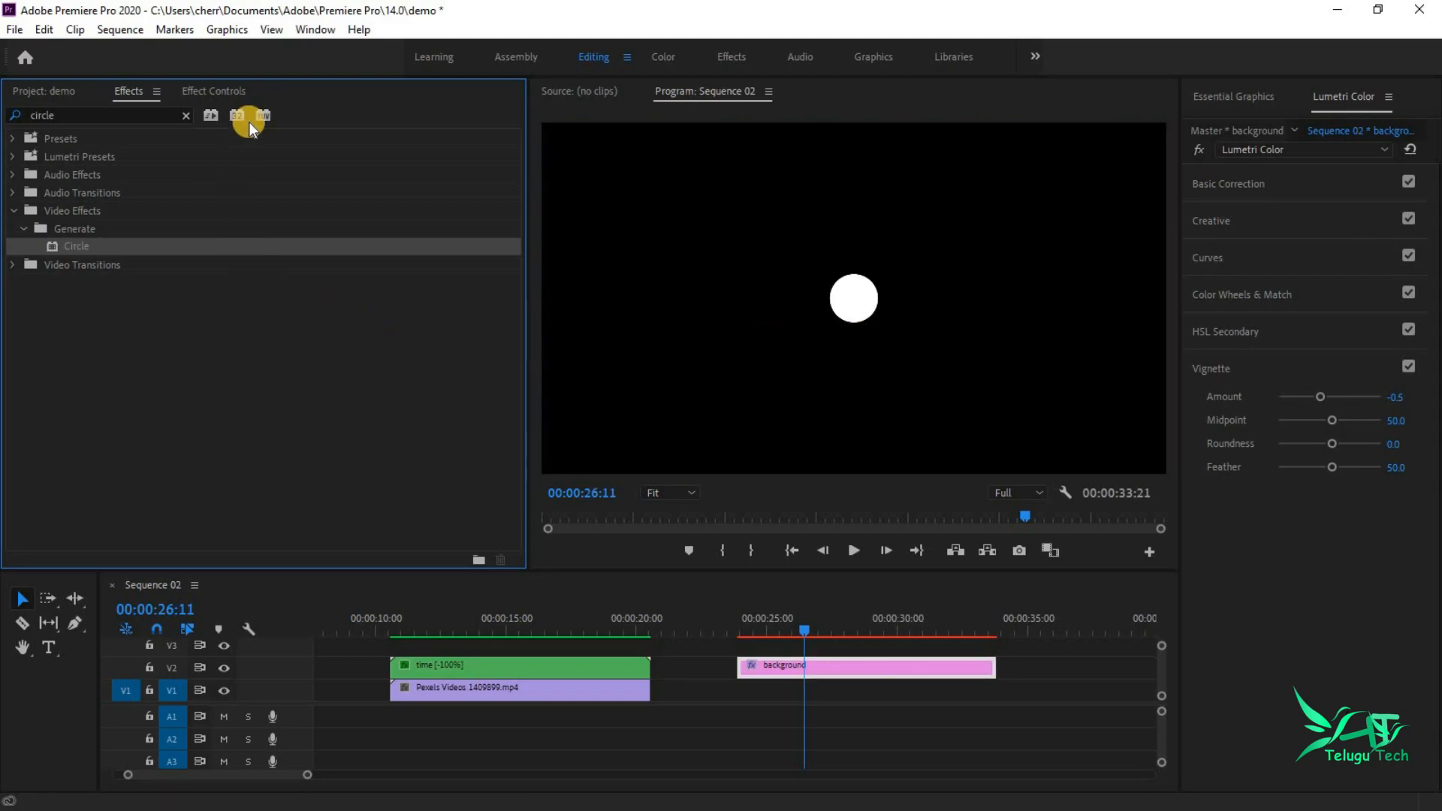
pyautogui.click(224, 90)
pyautogui.scroll(-4, 359, 282)
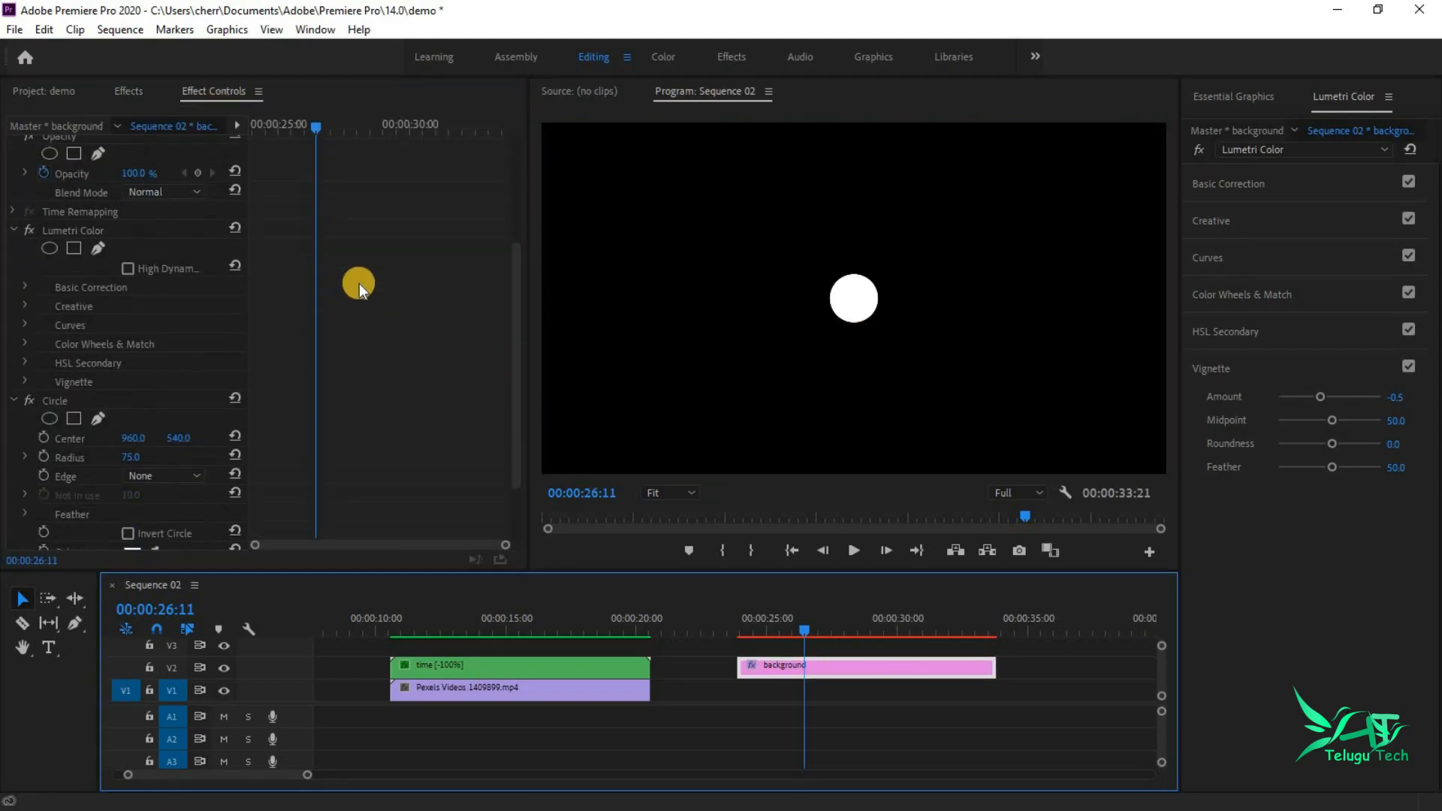
# Step: Set the Circle effect's Radius to 760 on the background clip
pyautogui.scroll(-2, 359, 282)
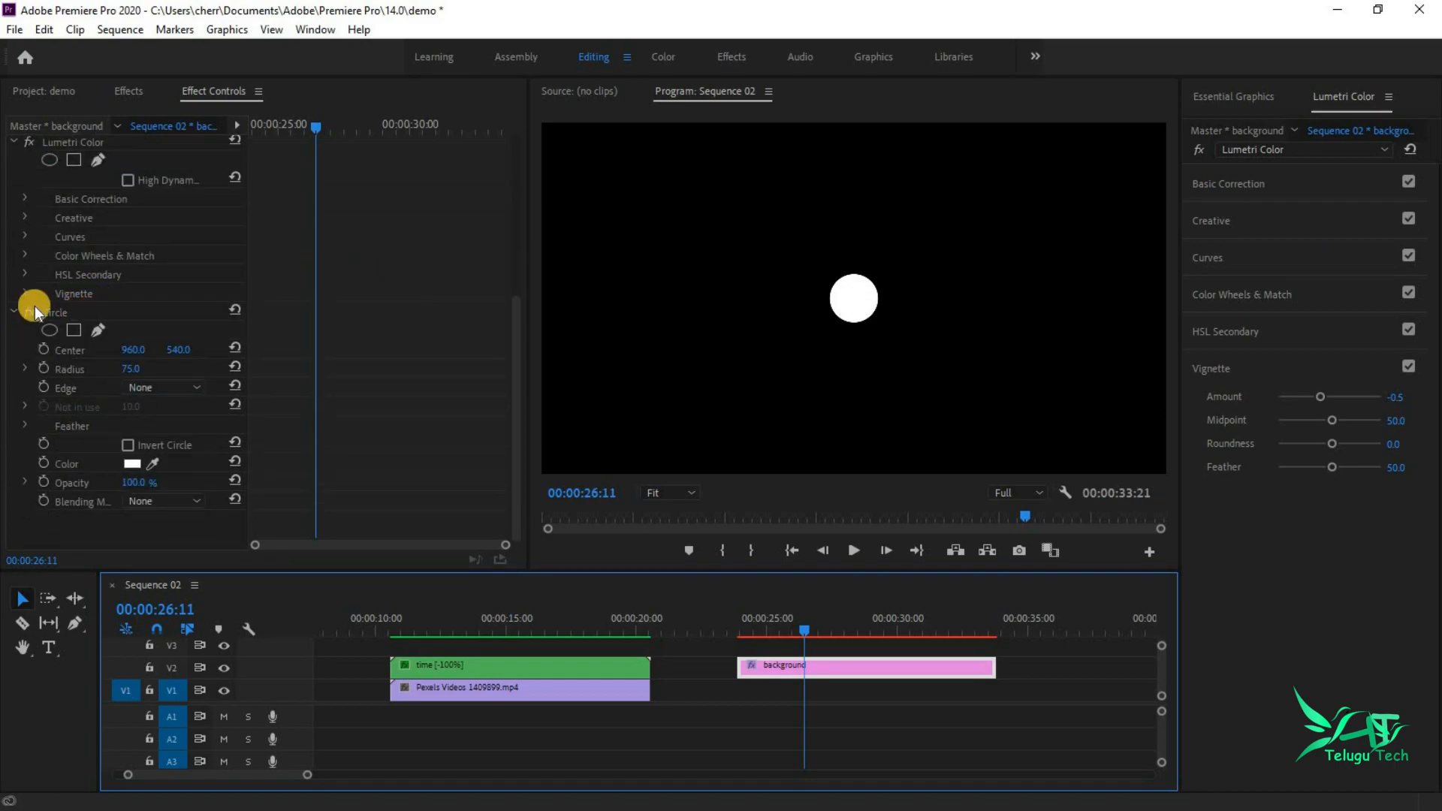
pyautogui.click(132, 367)
pyautogui.write('760')
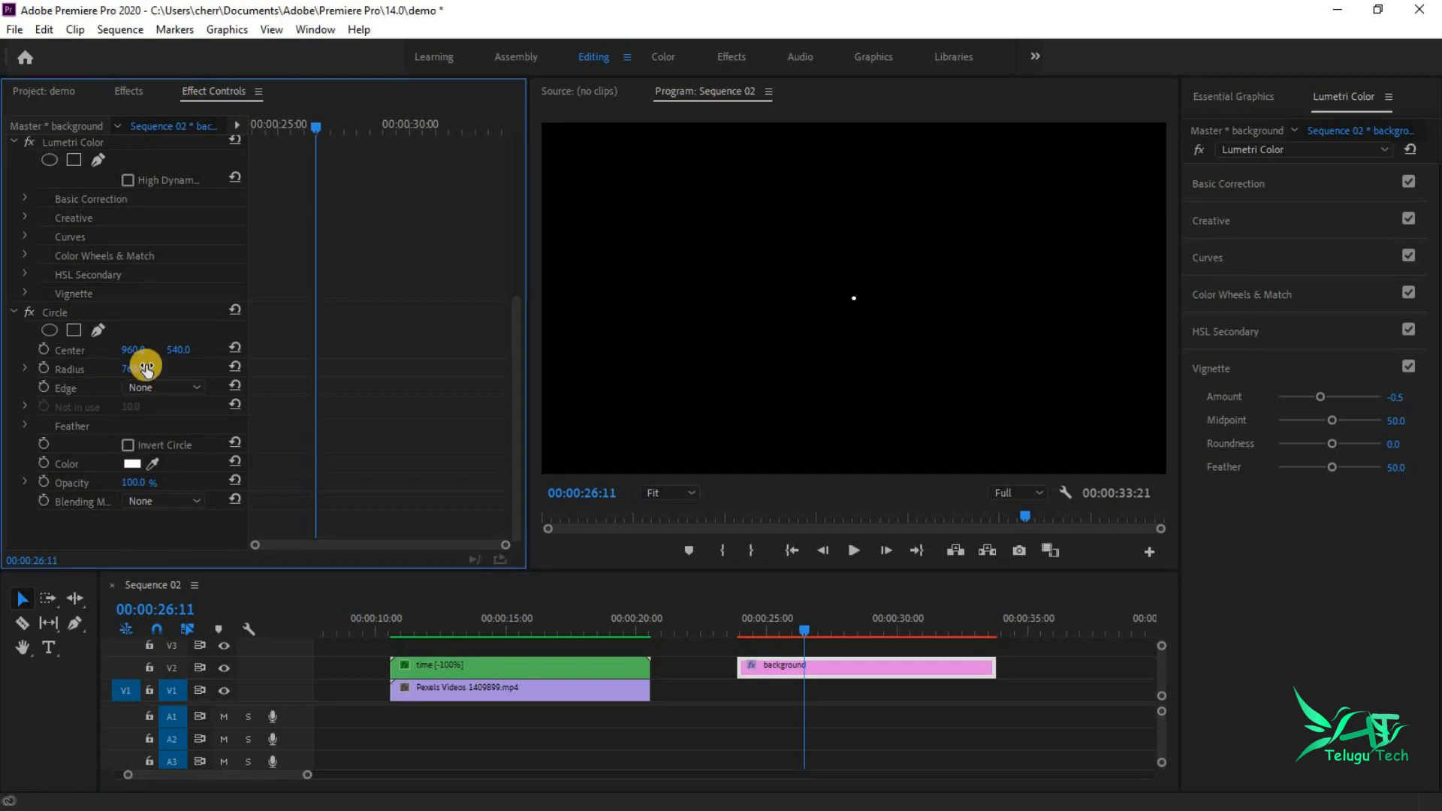
pyautogui.press('Return')
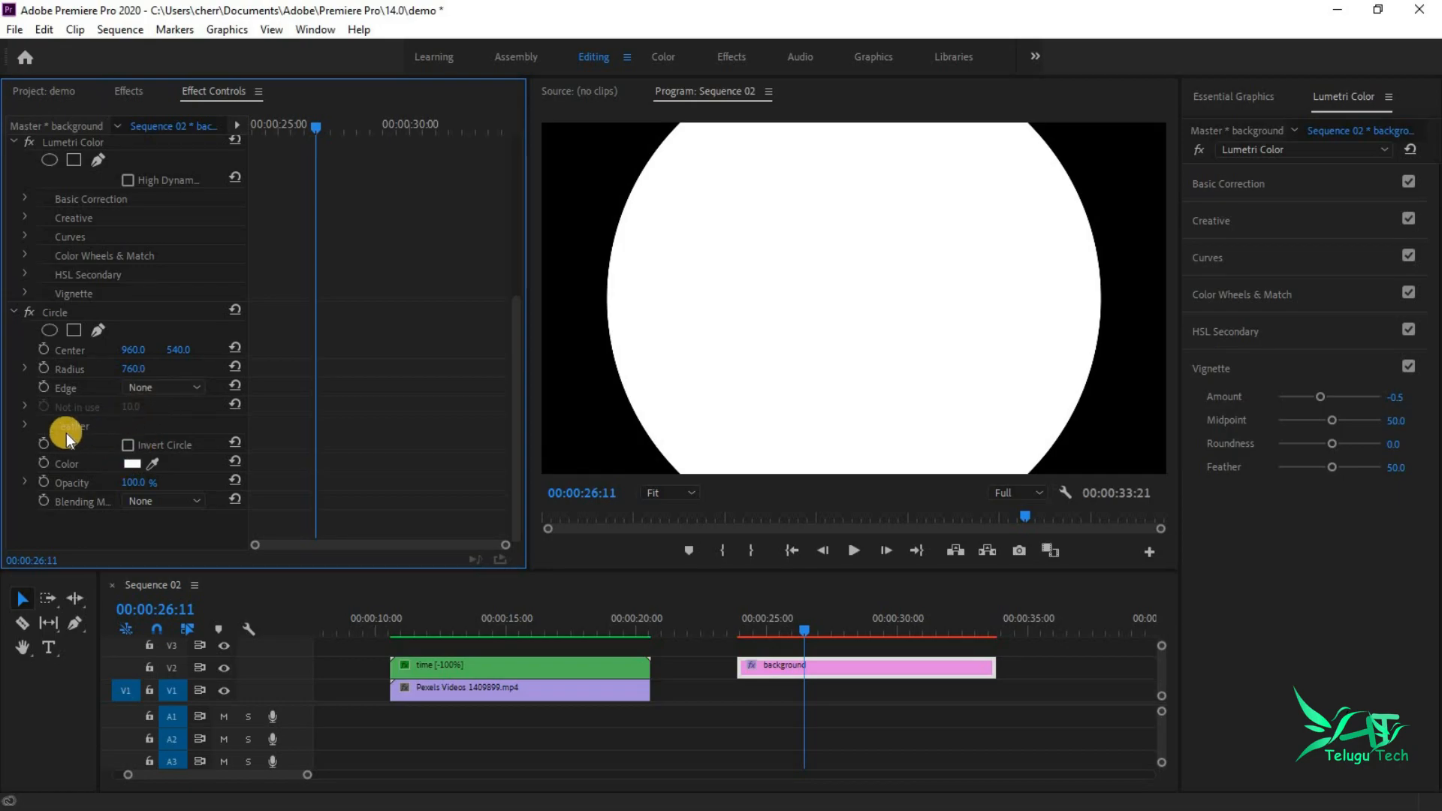
# Step: Soften the circle's outer edge on the background clip by setting its outer Feather to 1520
pyautogui.click(23, 423)
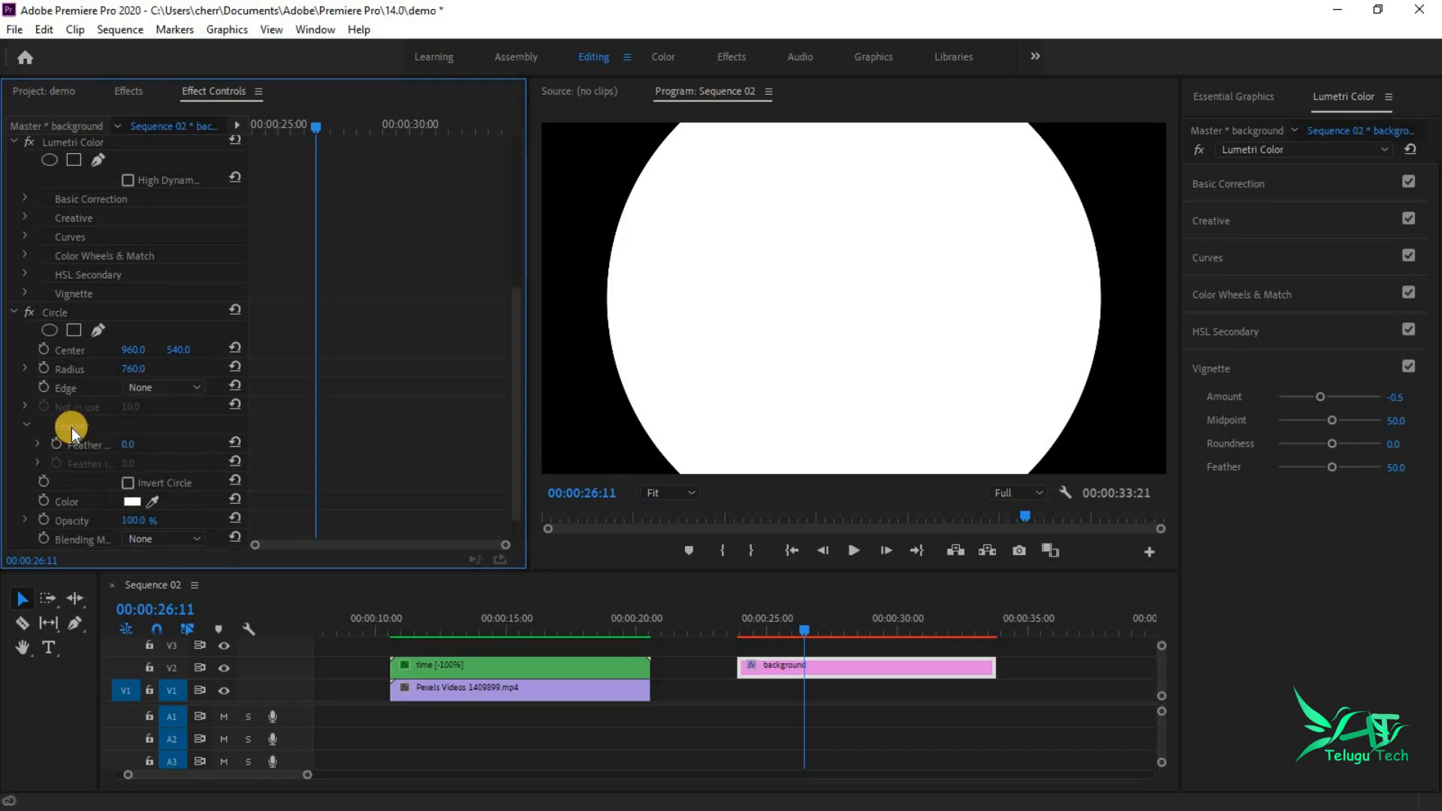
pyautogui.click(130, 447)
pyautogui.write('1')
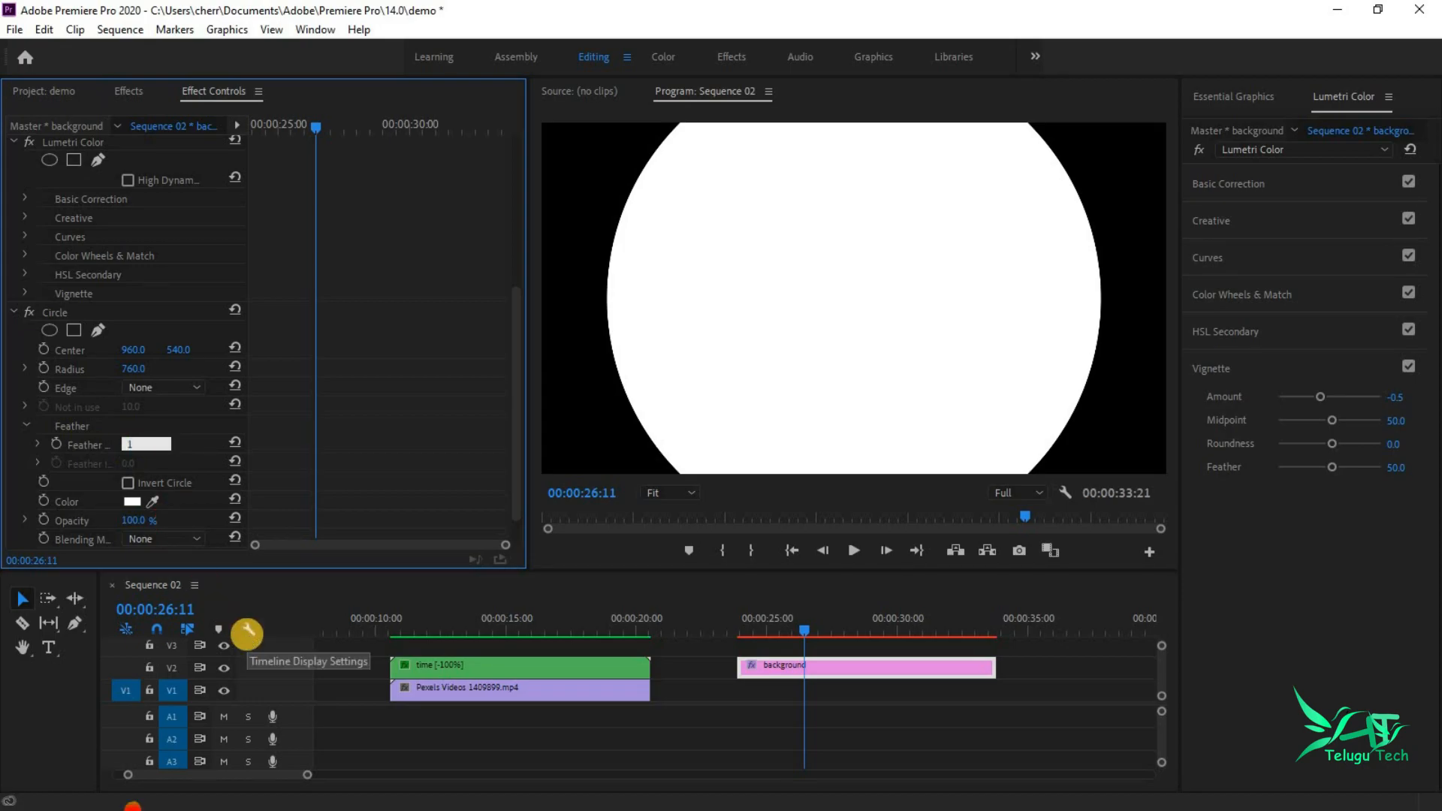
pyautogui.write('520')
pyautogui.press('Return')
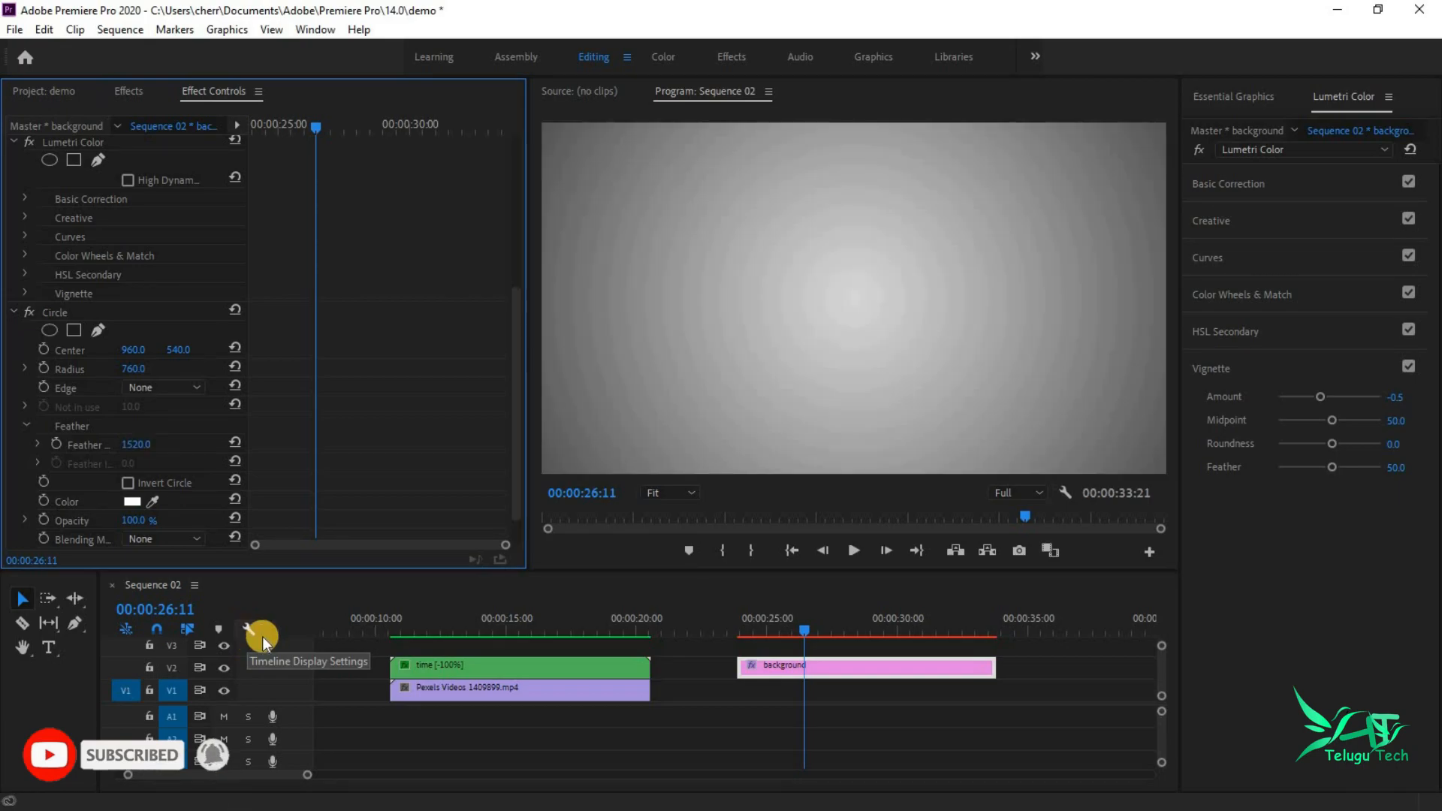
# Step: Set the Circle effect's blending mode to Screen so the blue matte shows through
pyautogui.scroll(-1, 284, 444)
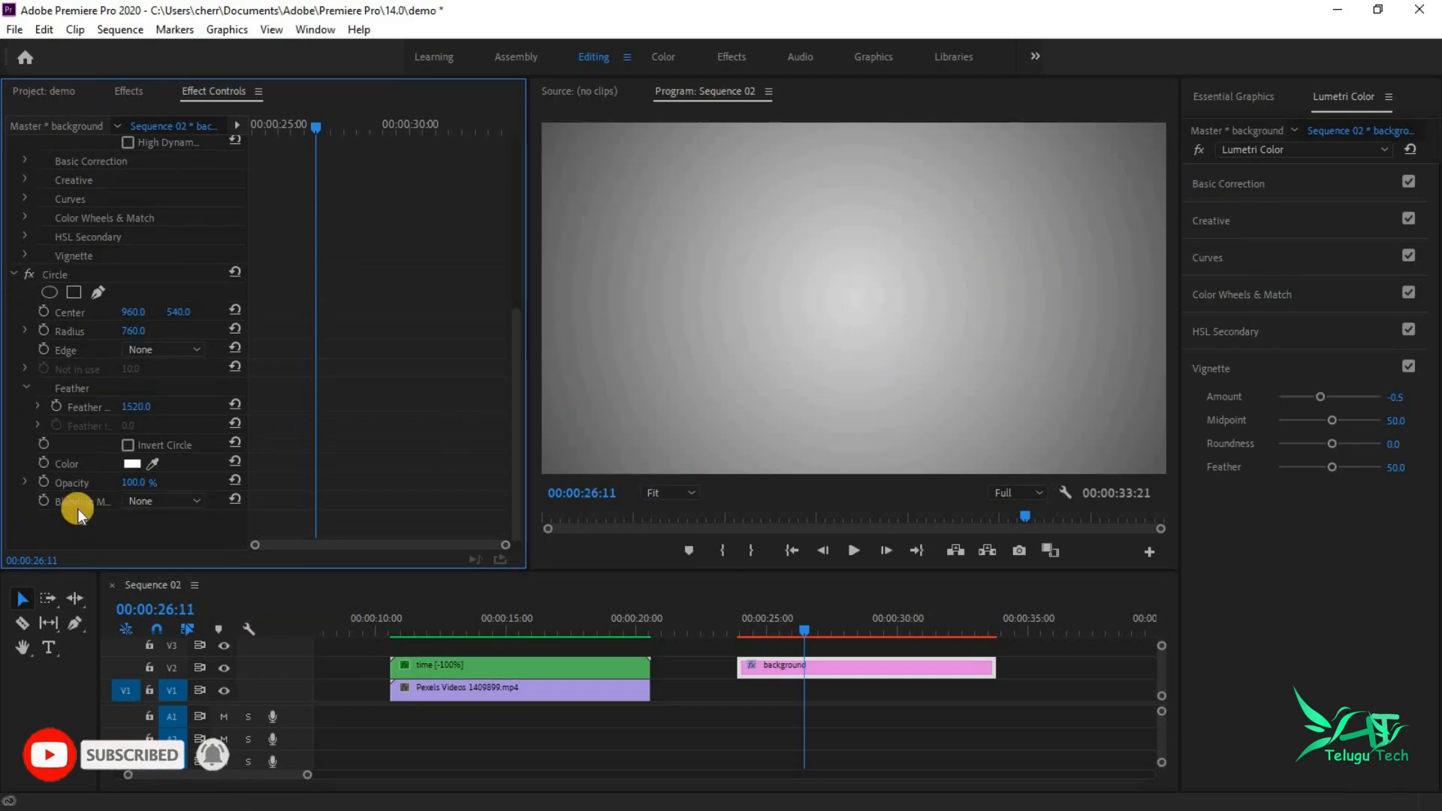
pyautogui.click(181, 501)
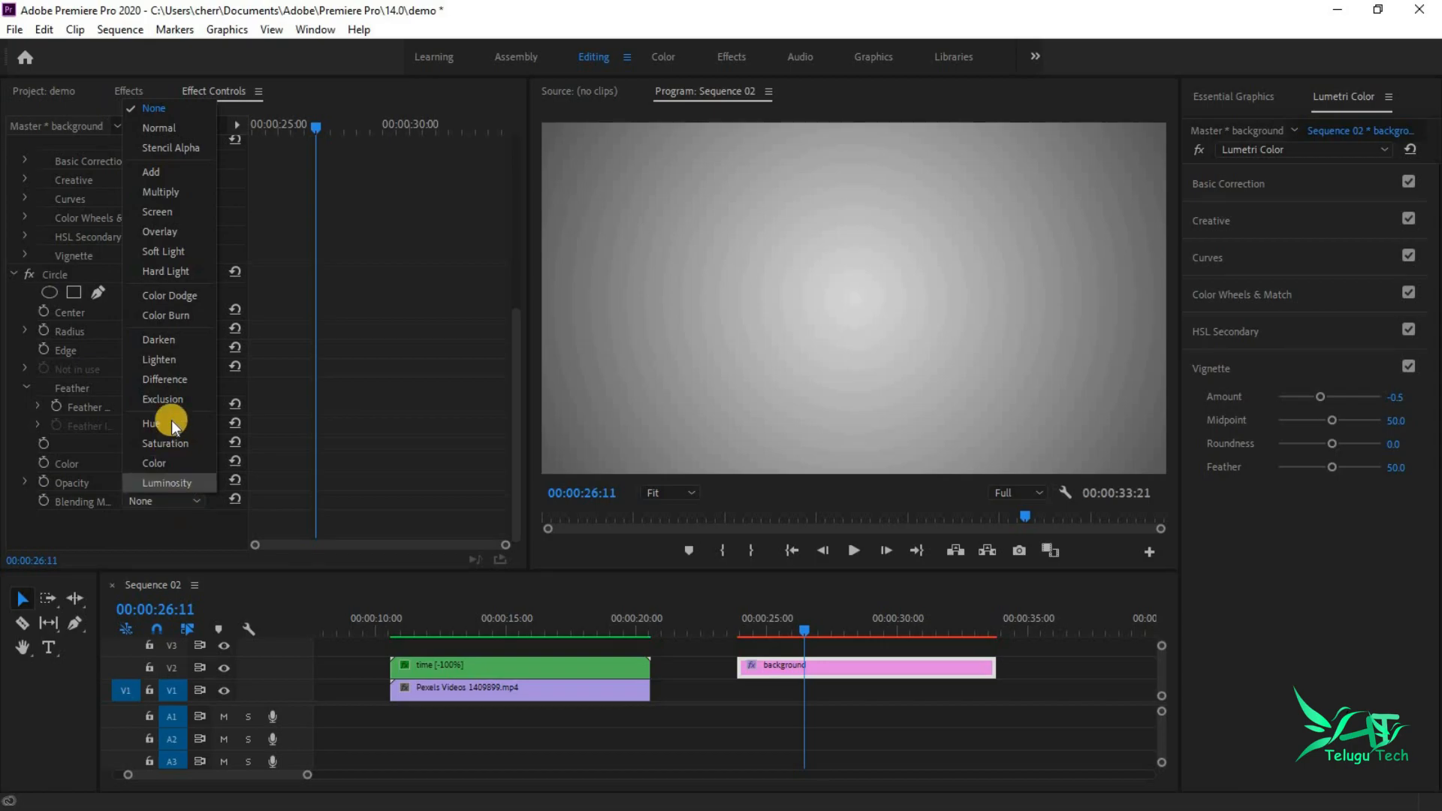
pyautogui.click(174, 214)
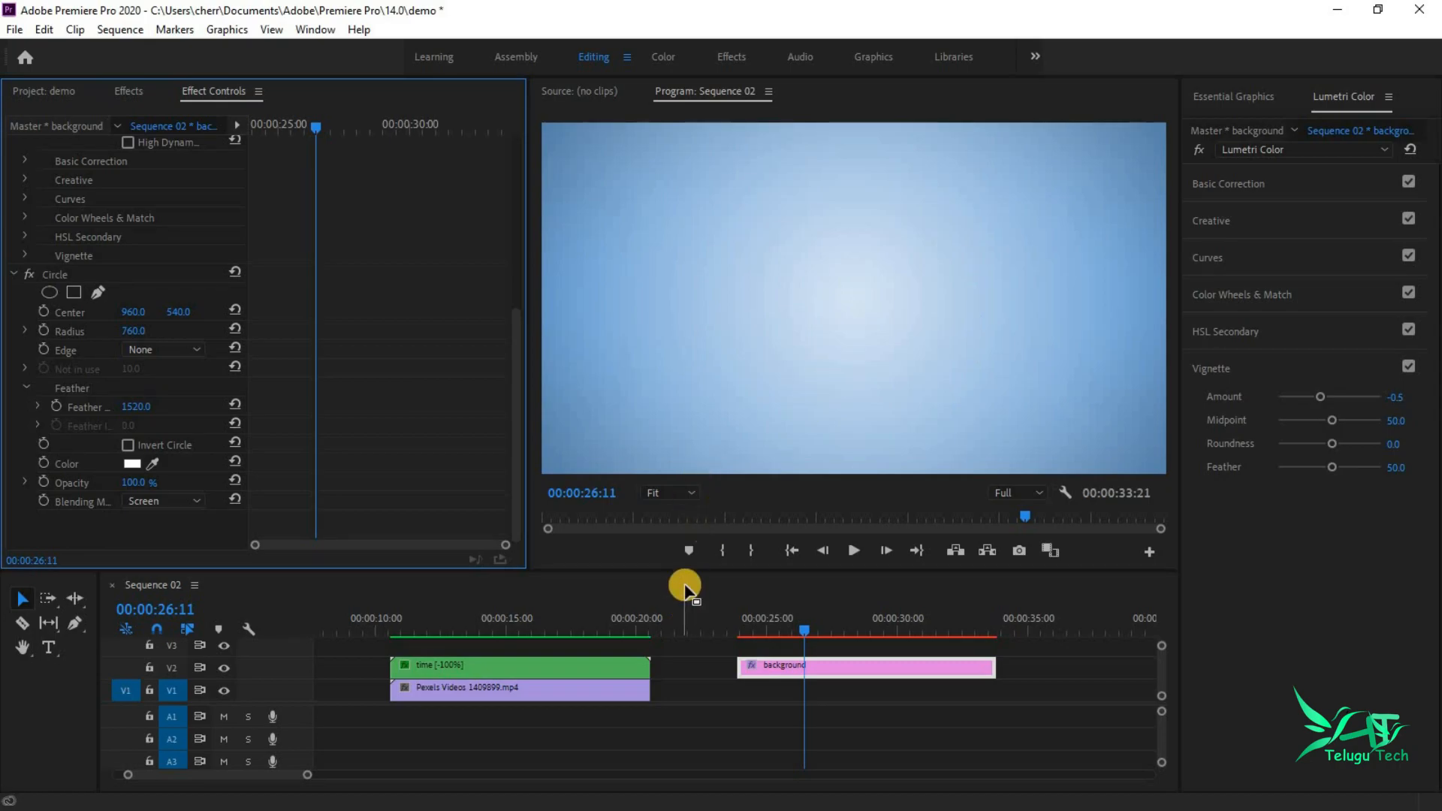
# Step: Return to the sequence and switch to the Ellipse tool
pyautogui.click(720, 605)
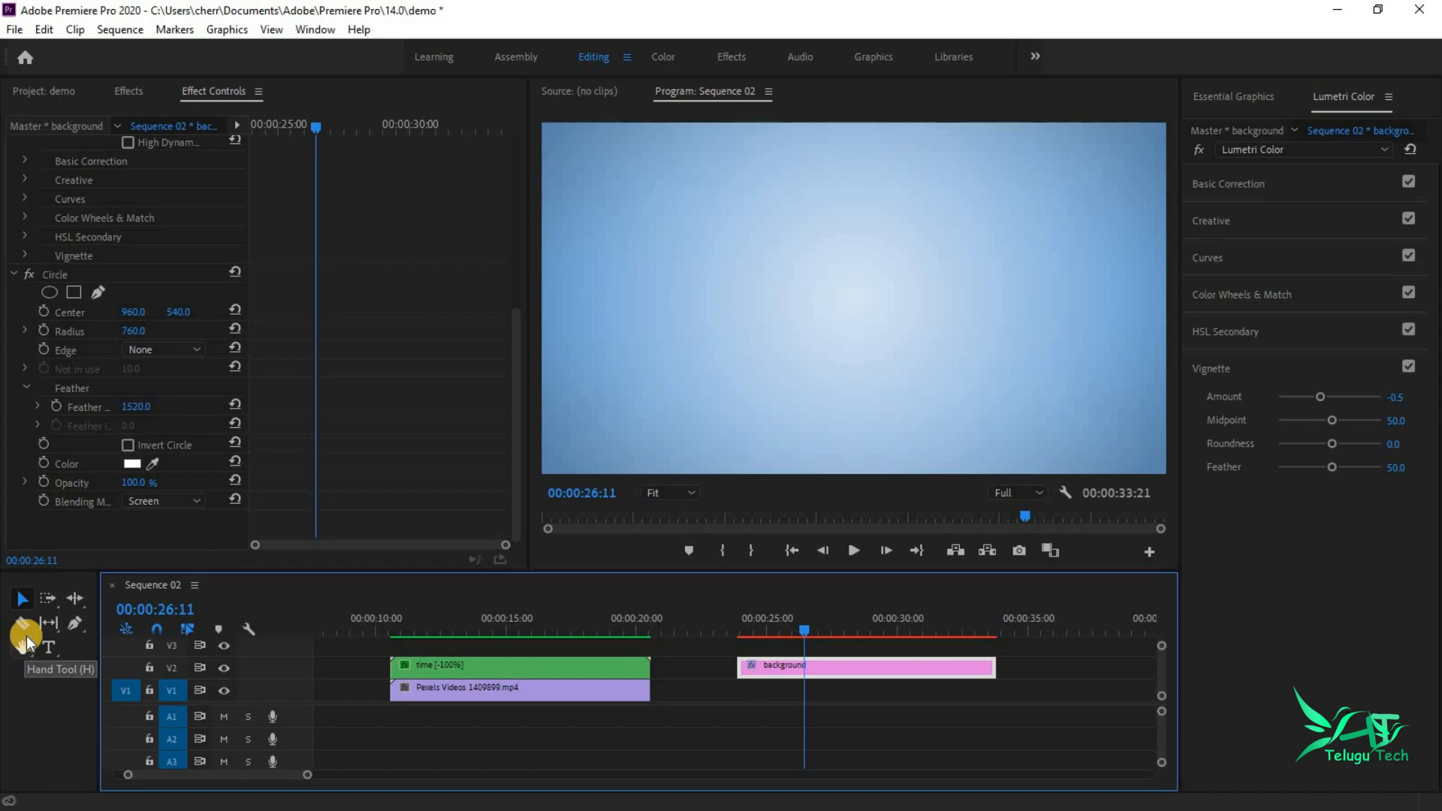
pyautogui.moveTo(80, 625); pyautogui.dragTo(162, 667)
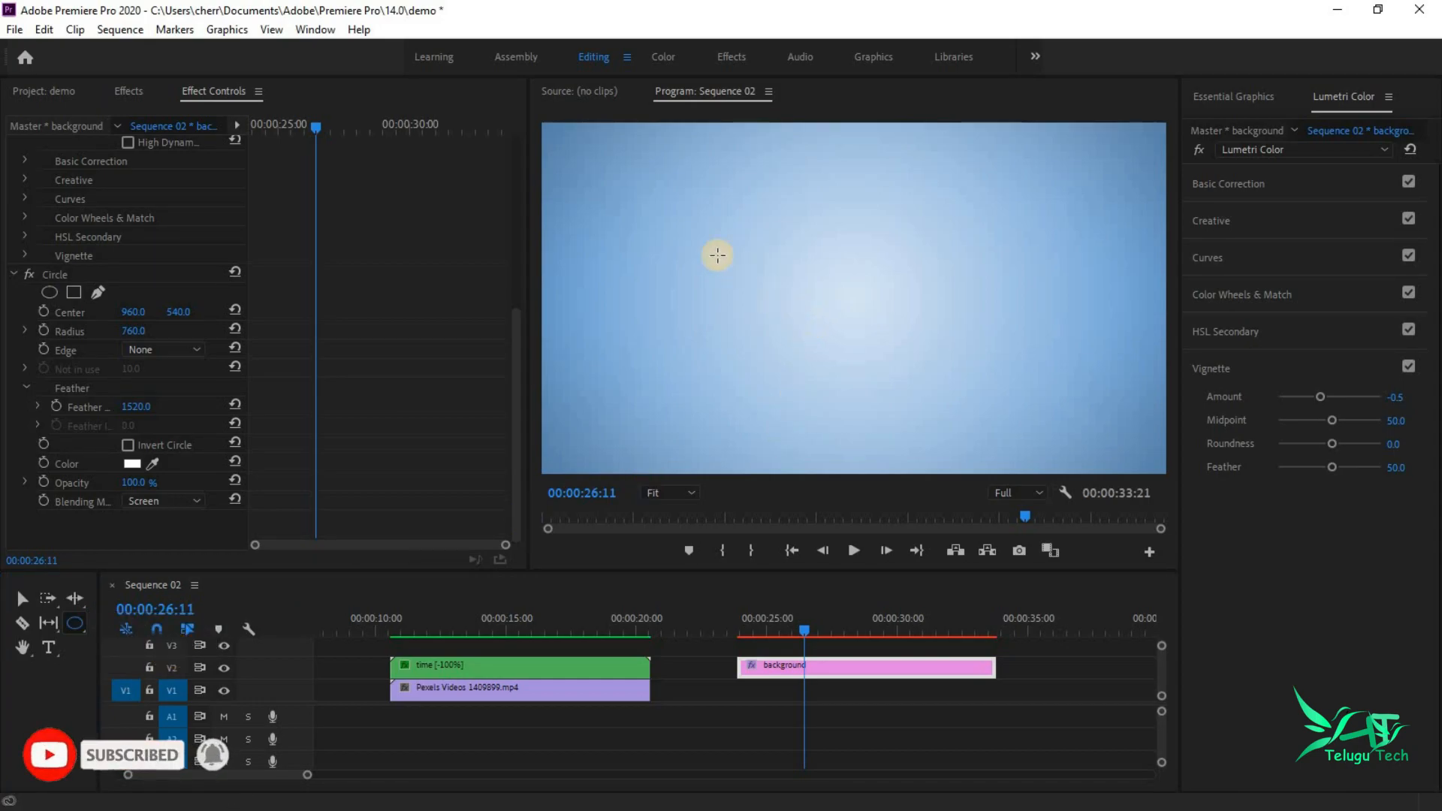
pyautogui.moveTo(681, 181); pyautogui.dragTo(840, 351)
pyautogui.moveTo(964, 402); pyautogui.dragTo(1026, 443)
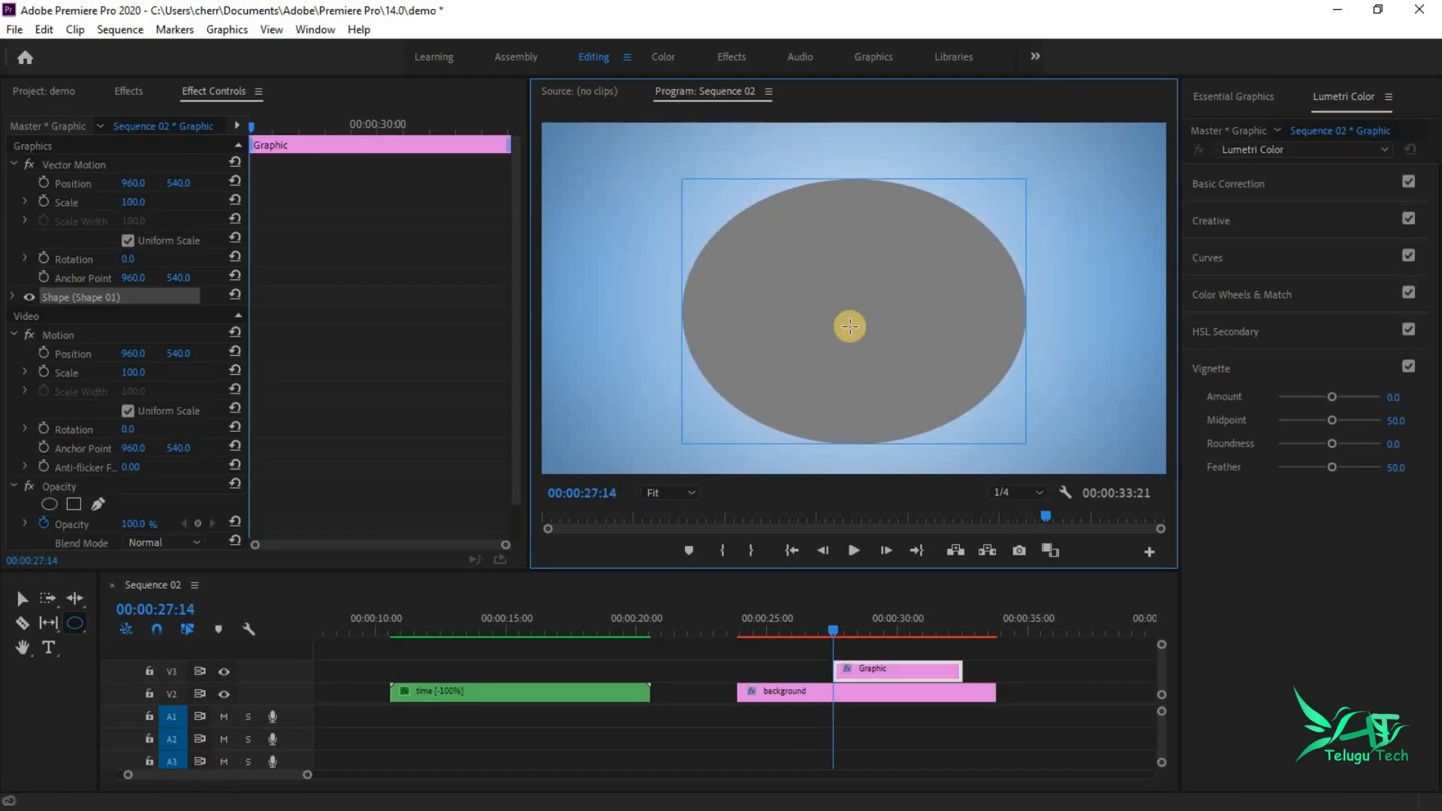
pyautogui.hotkey('ctrl', 'z')
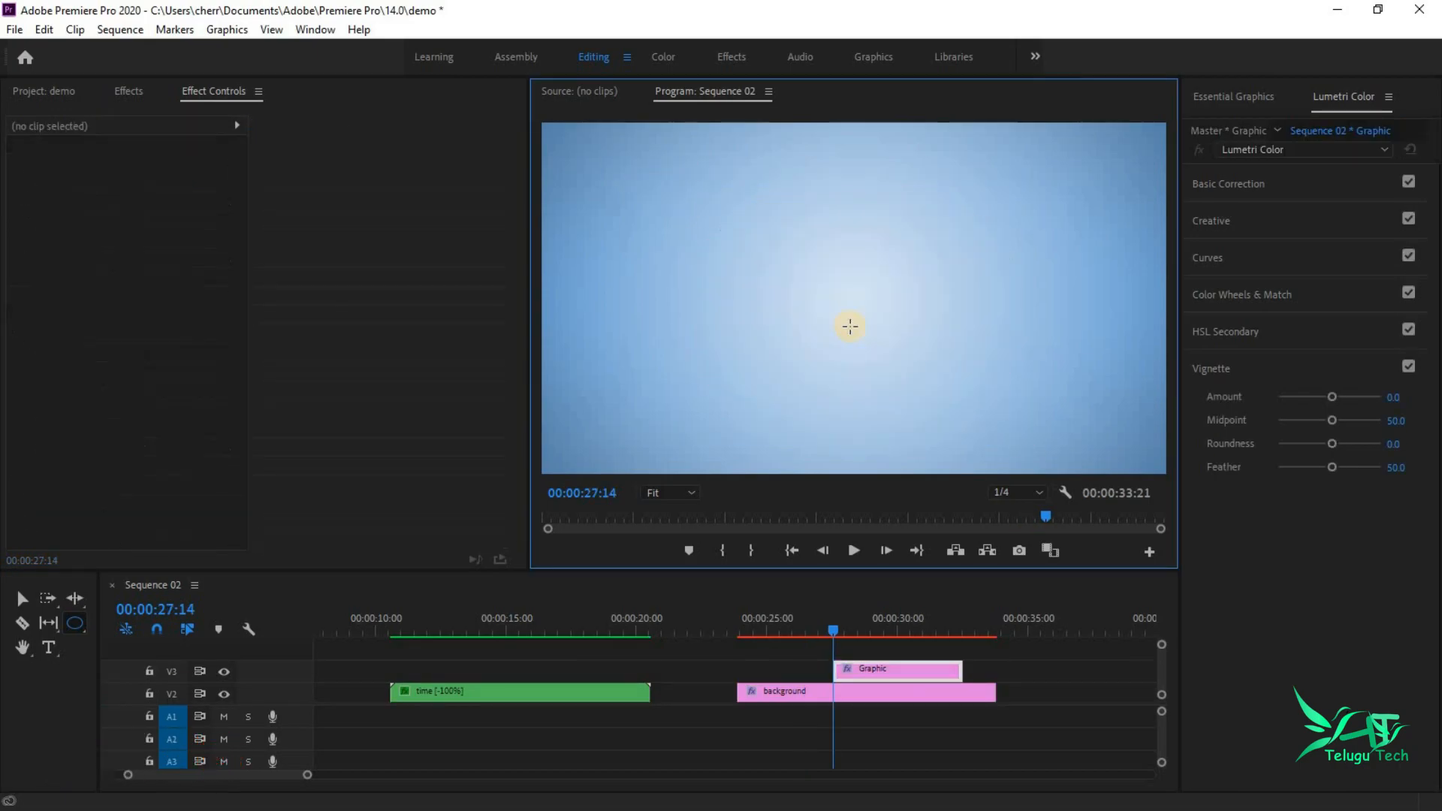
# Step: Draw a perfect circle with the Ellipse tool over the background, nearly as tall as the frame, and return to the Selection tool
pyautogui.moveTo(615, 159); pyautogui.dragTo(902, 326)
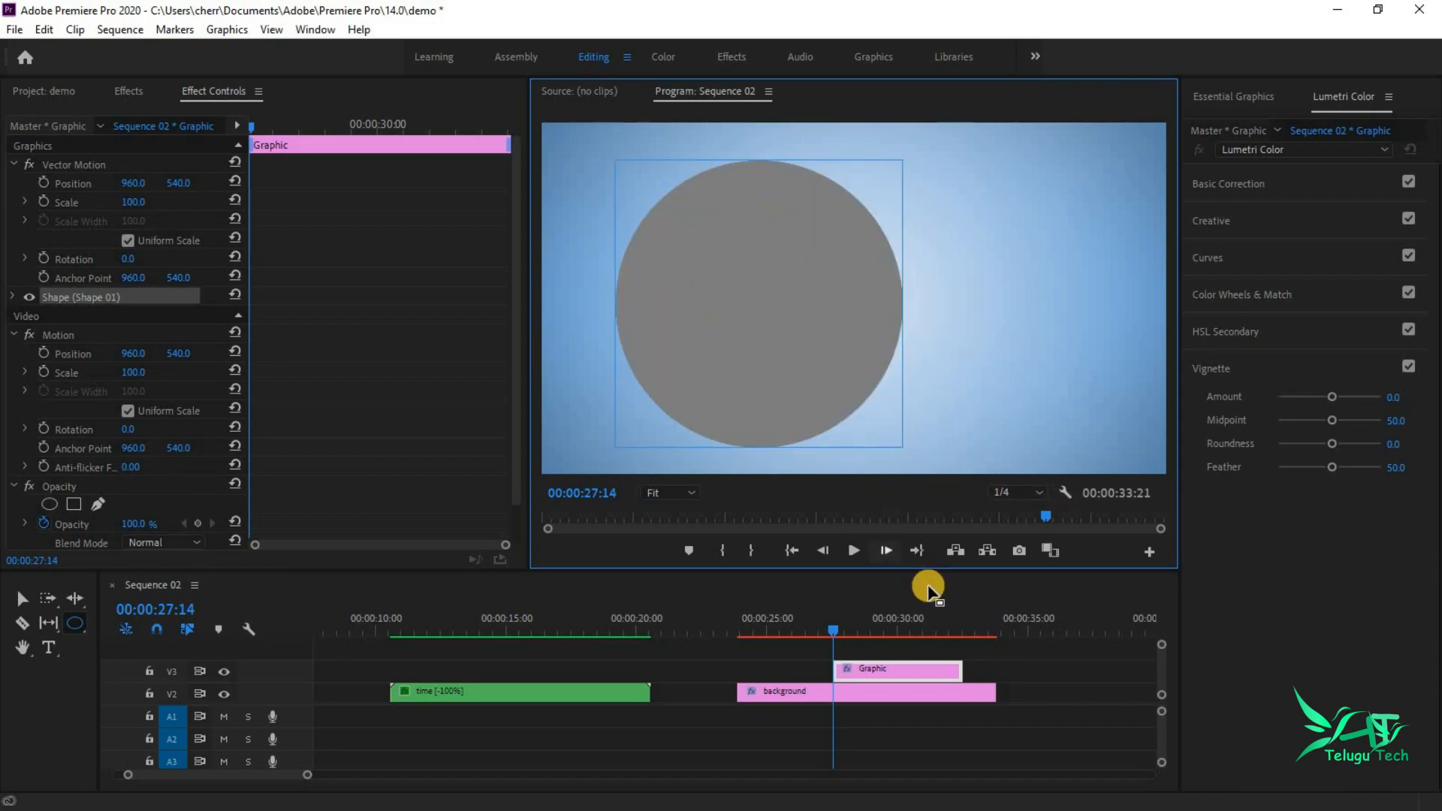
pyautogui.press('v')
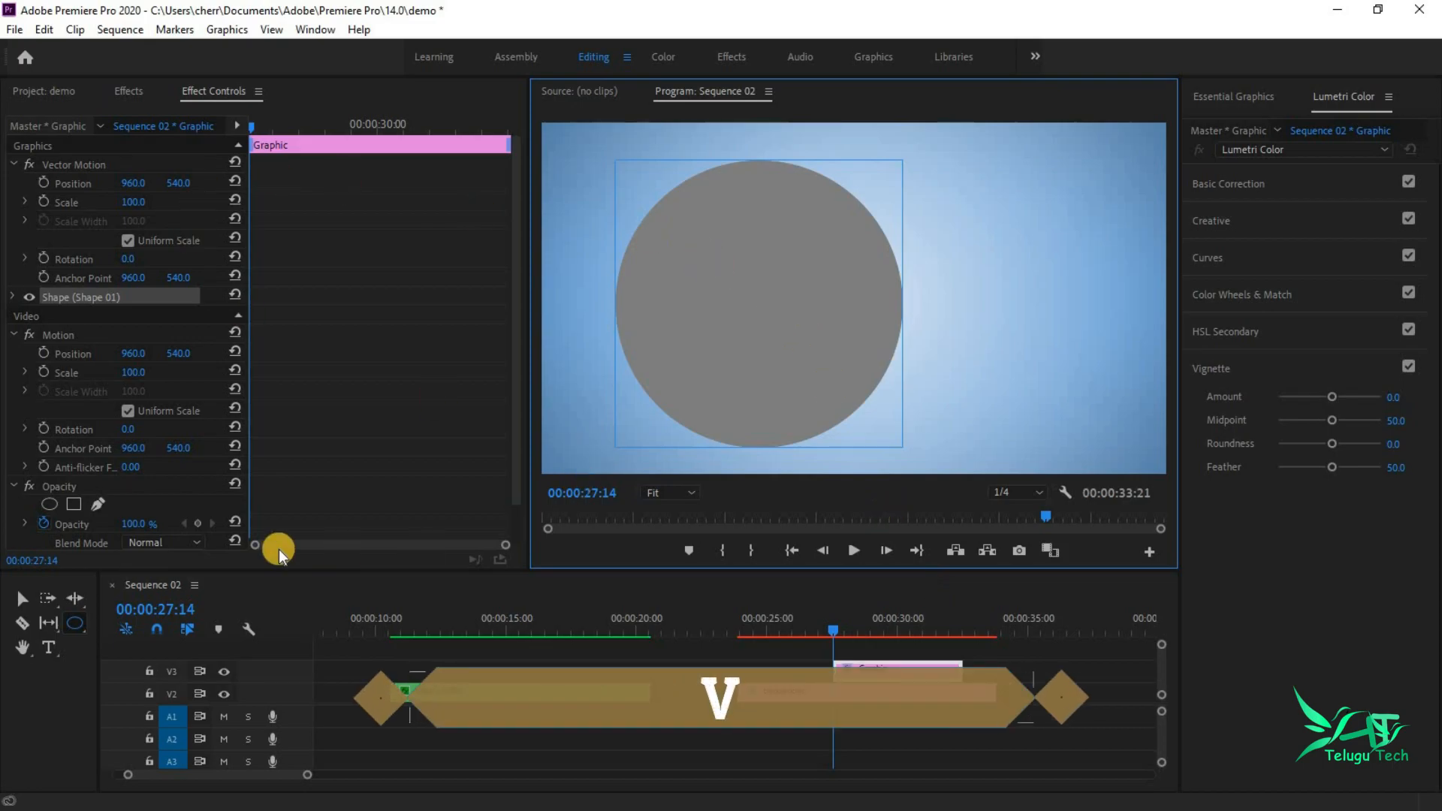
pyautogui.click(22, 599)
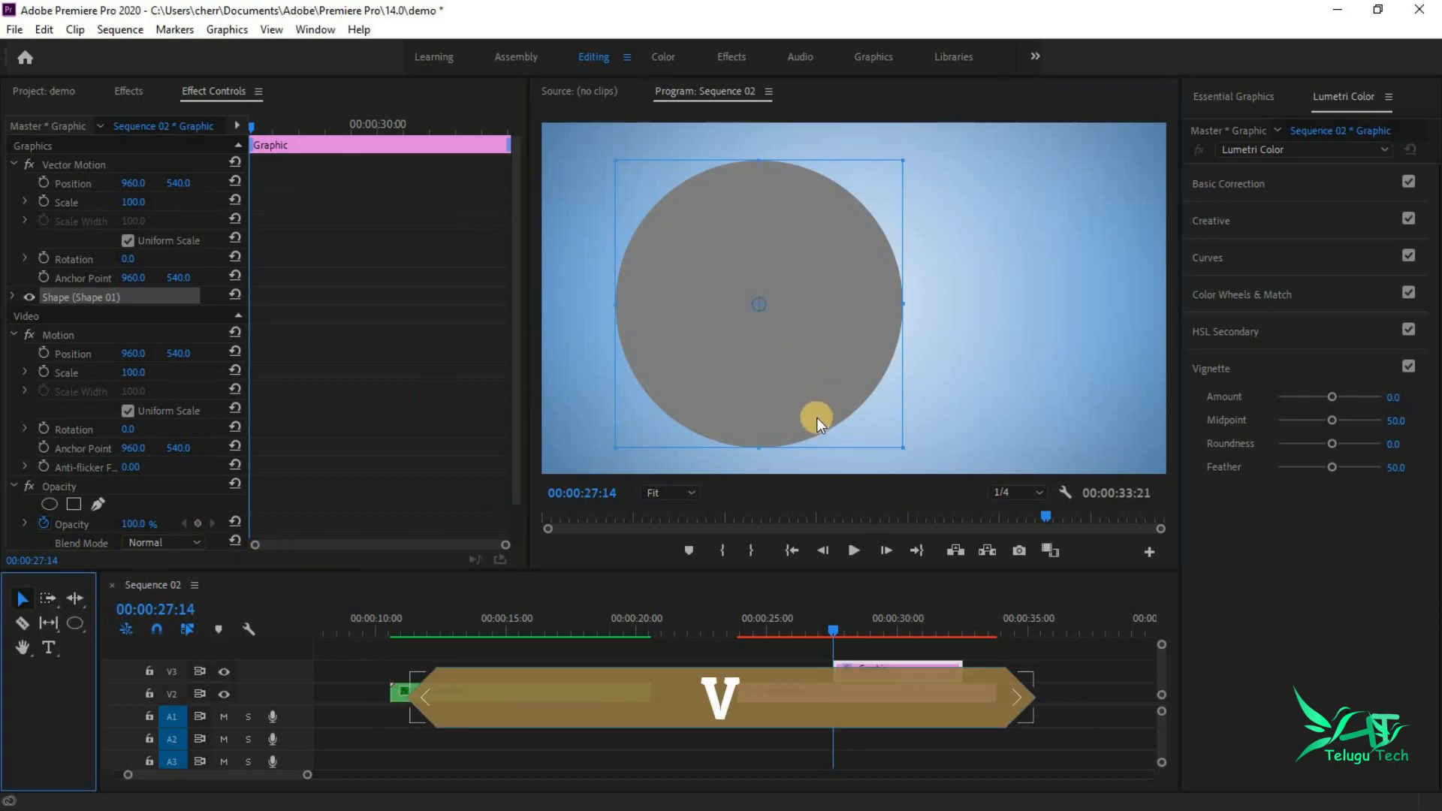
# Step: Center the circle shape vertically and horizontally in the video frame
pyautogui.click(1255, 95)
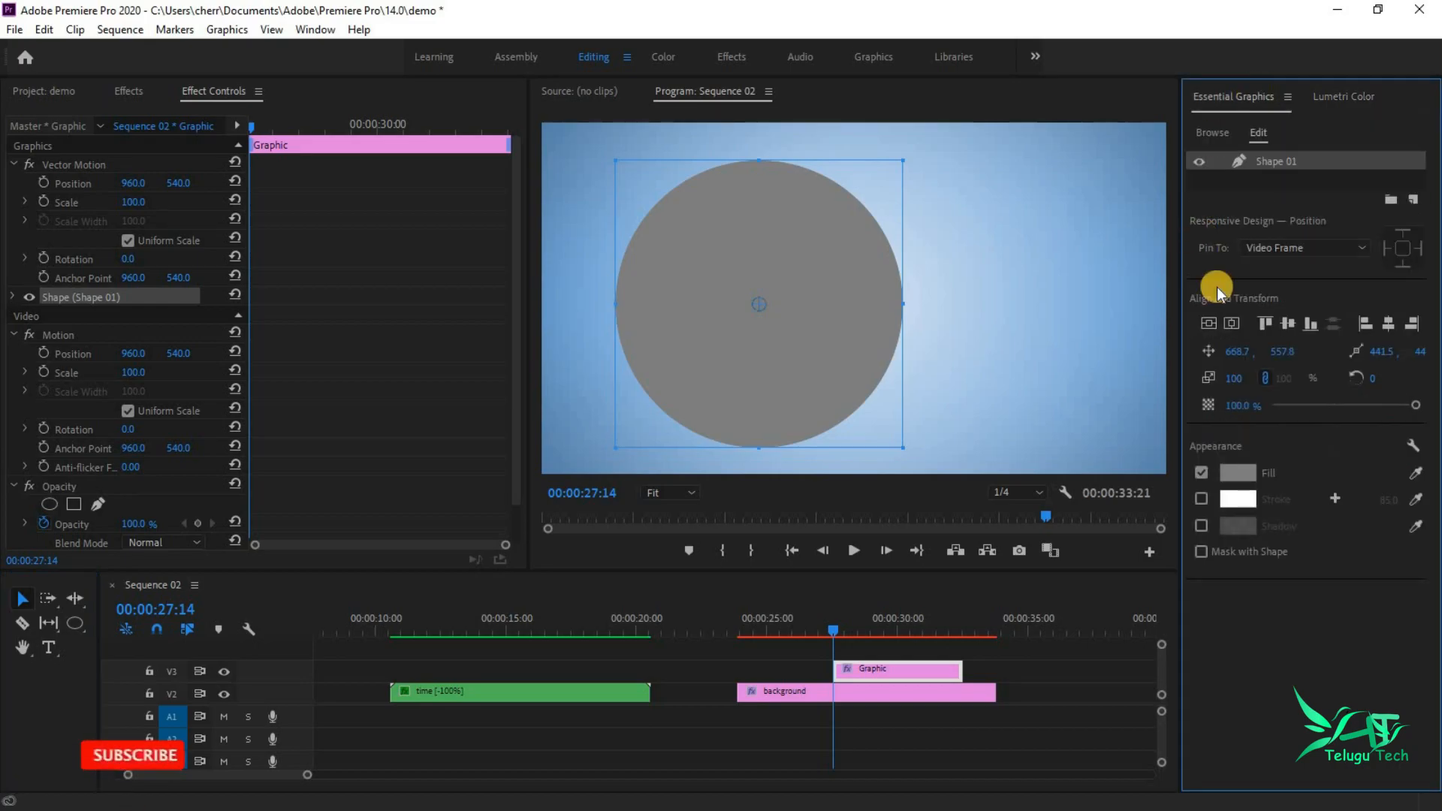
pyautogui.click(1210, 321)
pyautogui.click(1231, 323)
pyautogui.moveTo(760, 242); pyautogui.dragTo(957, 405)
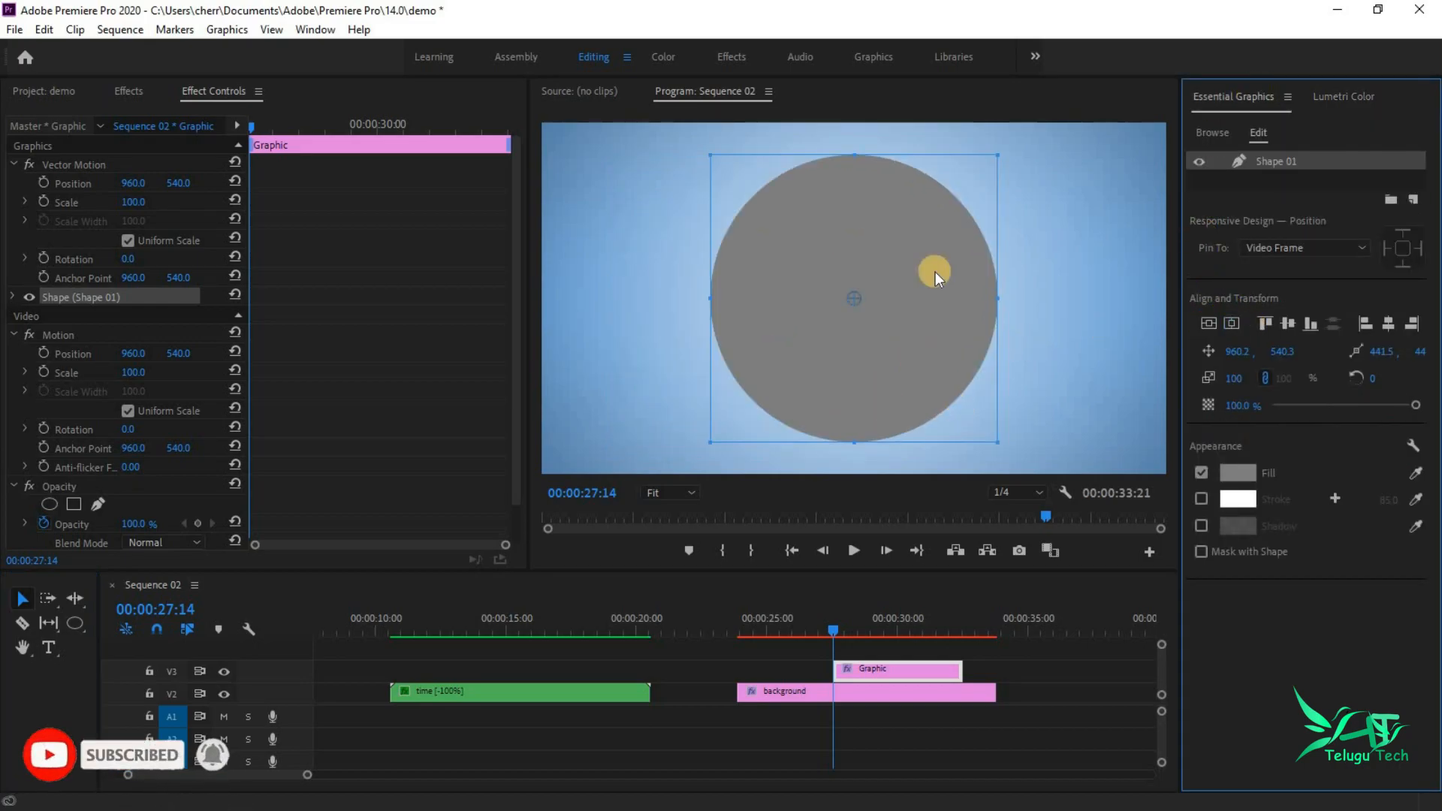
# Step: Extend both ends of the circle's graphic clip on V3 to match the background clip's start and end
pyautogui.click(849, 666)
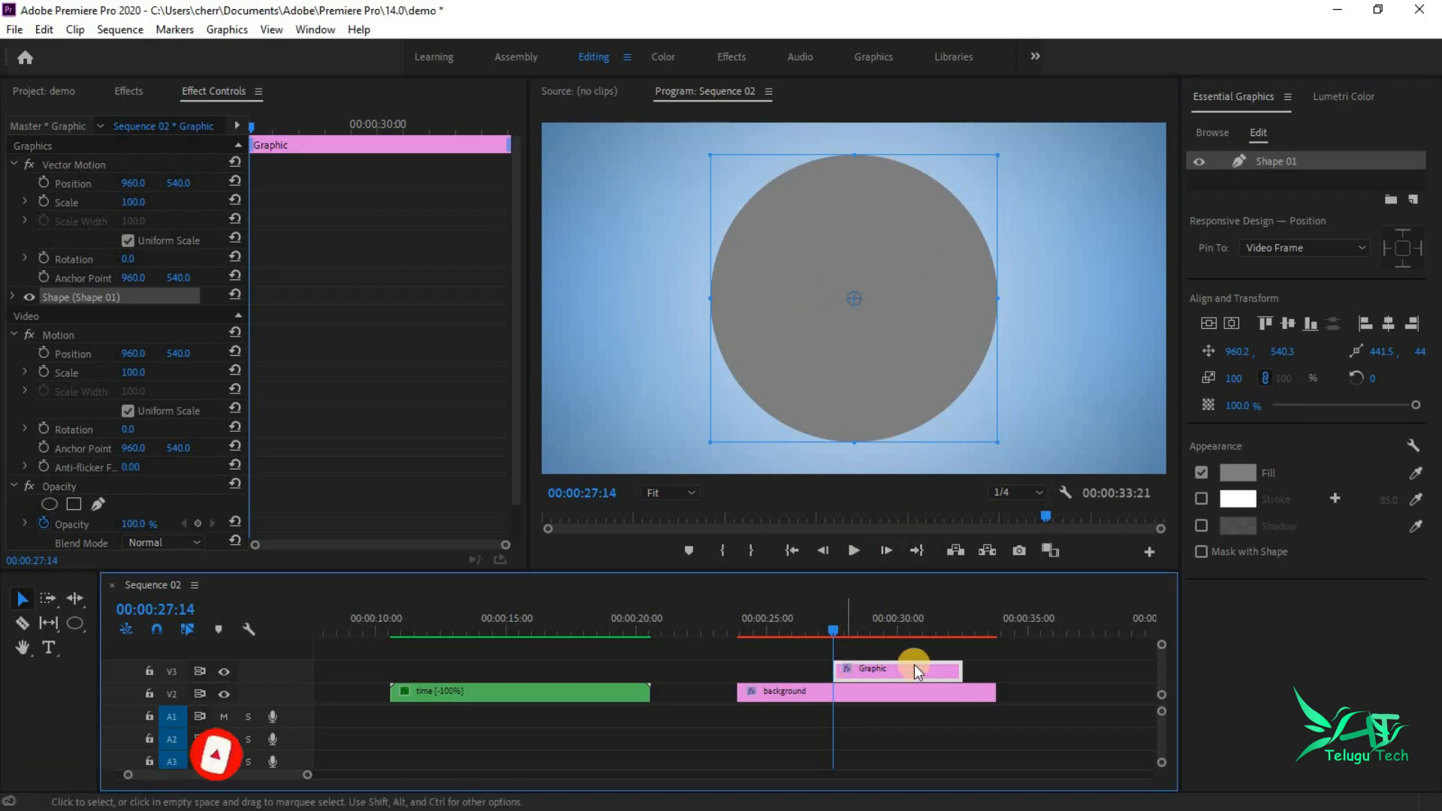
pyautogui.moveTo(841, 665); pyautogui.dragTo(738, 667)
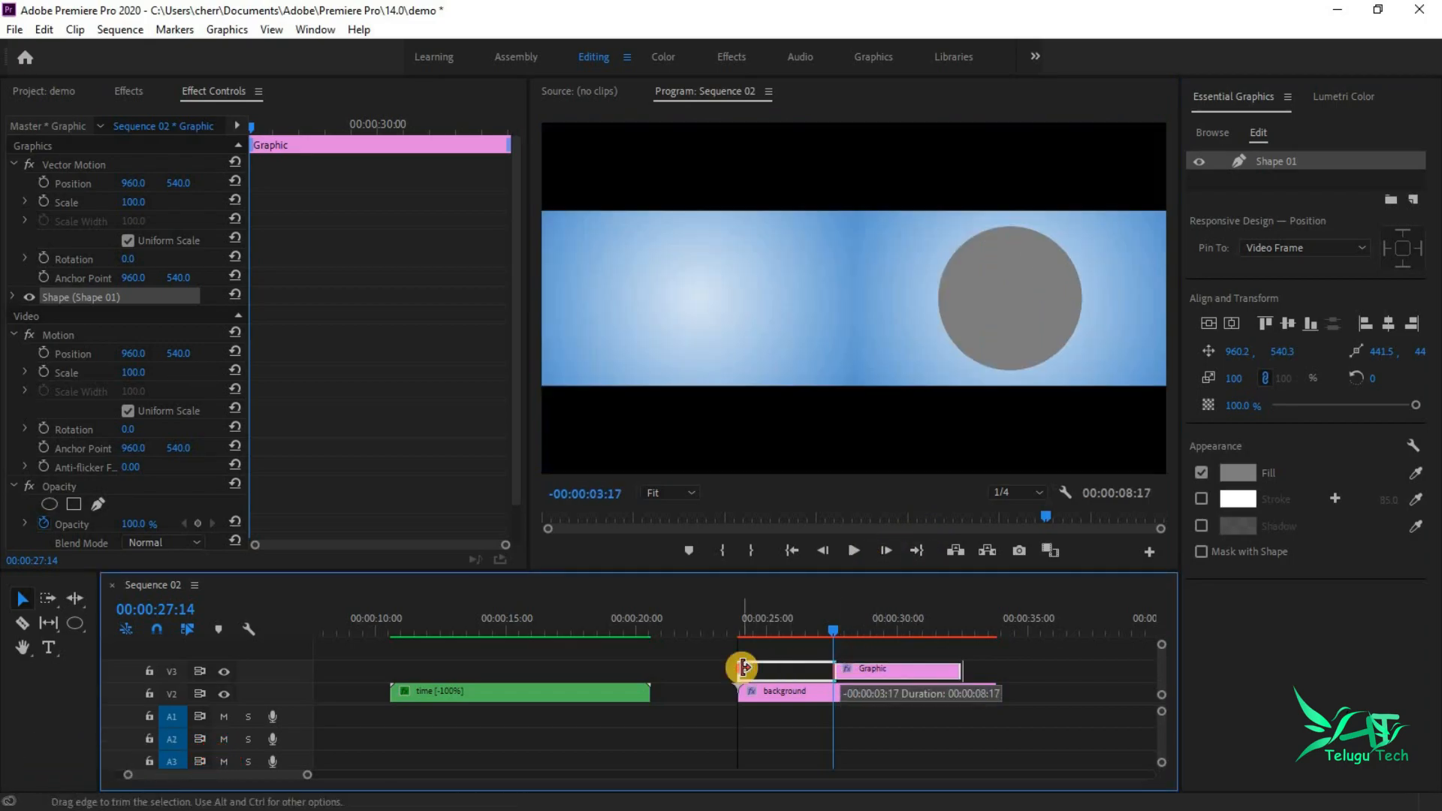
pyautogui.moveTo(955, 663); pyautogui.dragTo(990, 664)
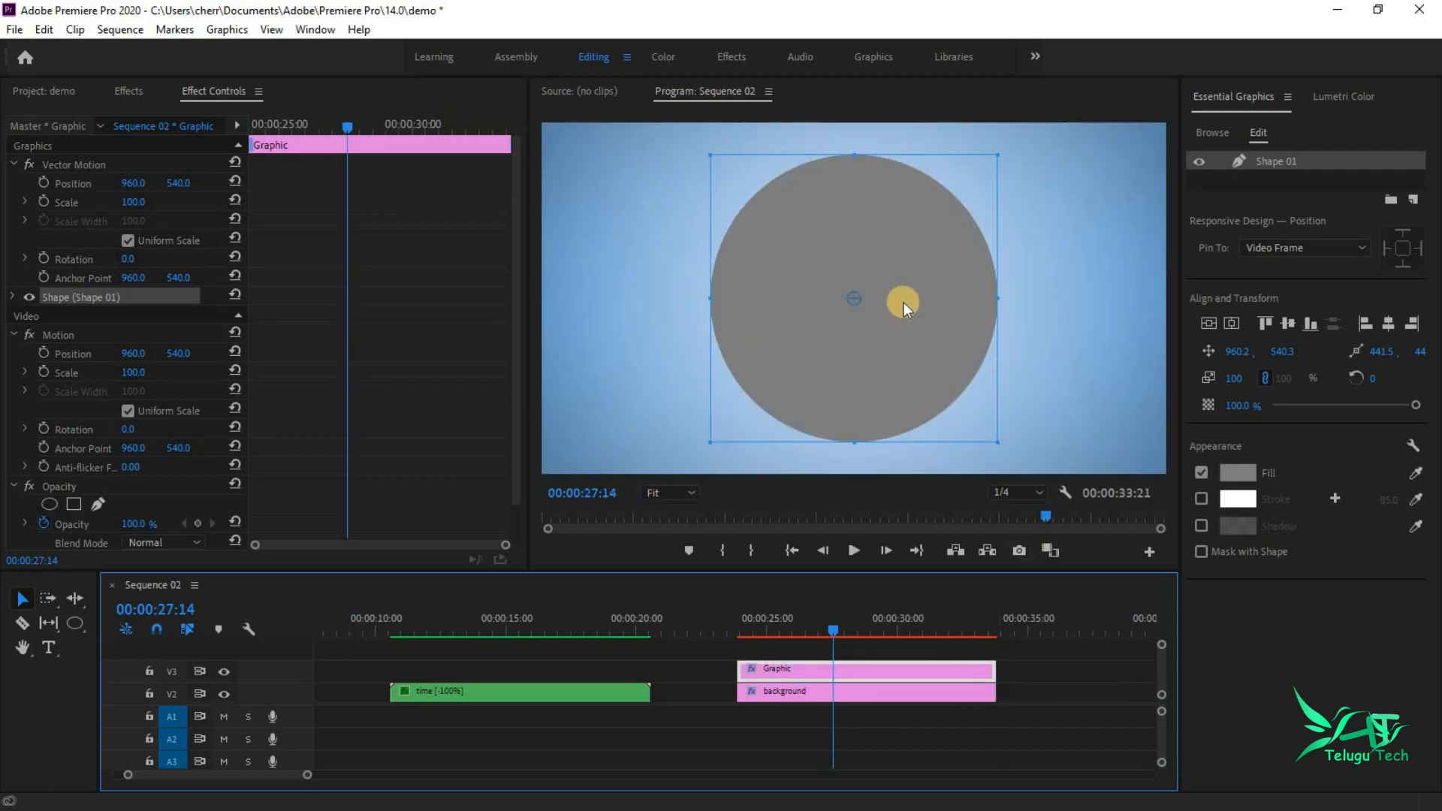
# Step: Turn the circle into a ring by disabling its fill and enabling a red (FF0000) stroke
pyautogui.click(1201, 474)
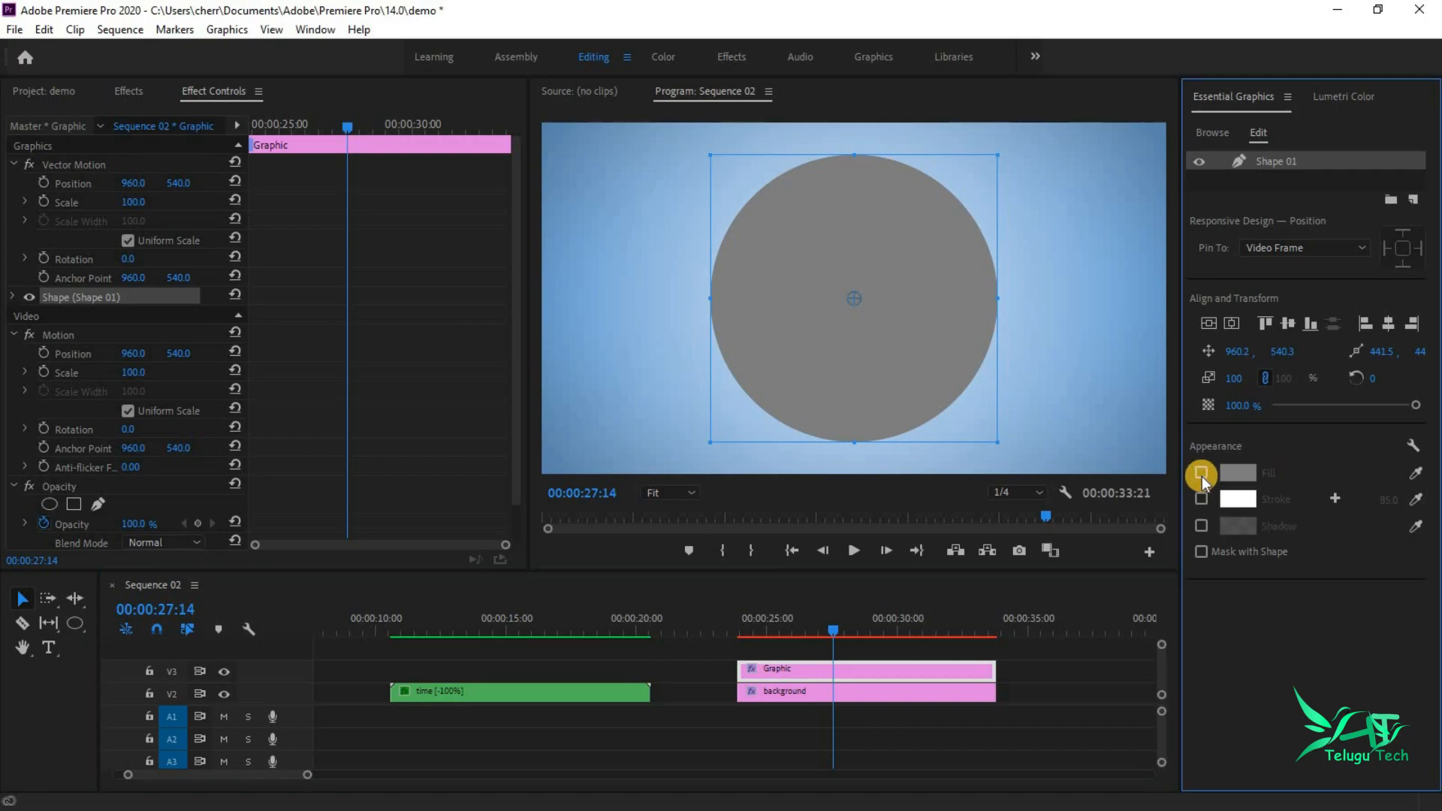
pyautogui.click(1205, 498)
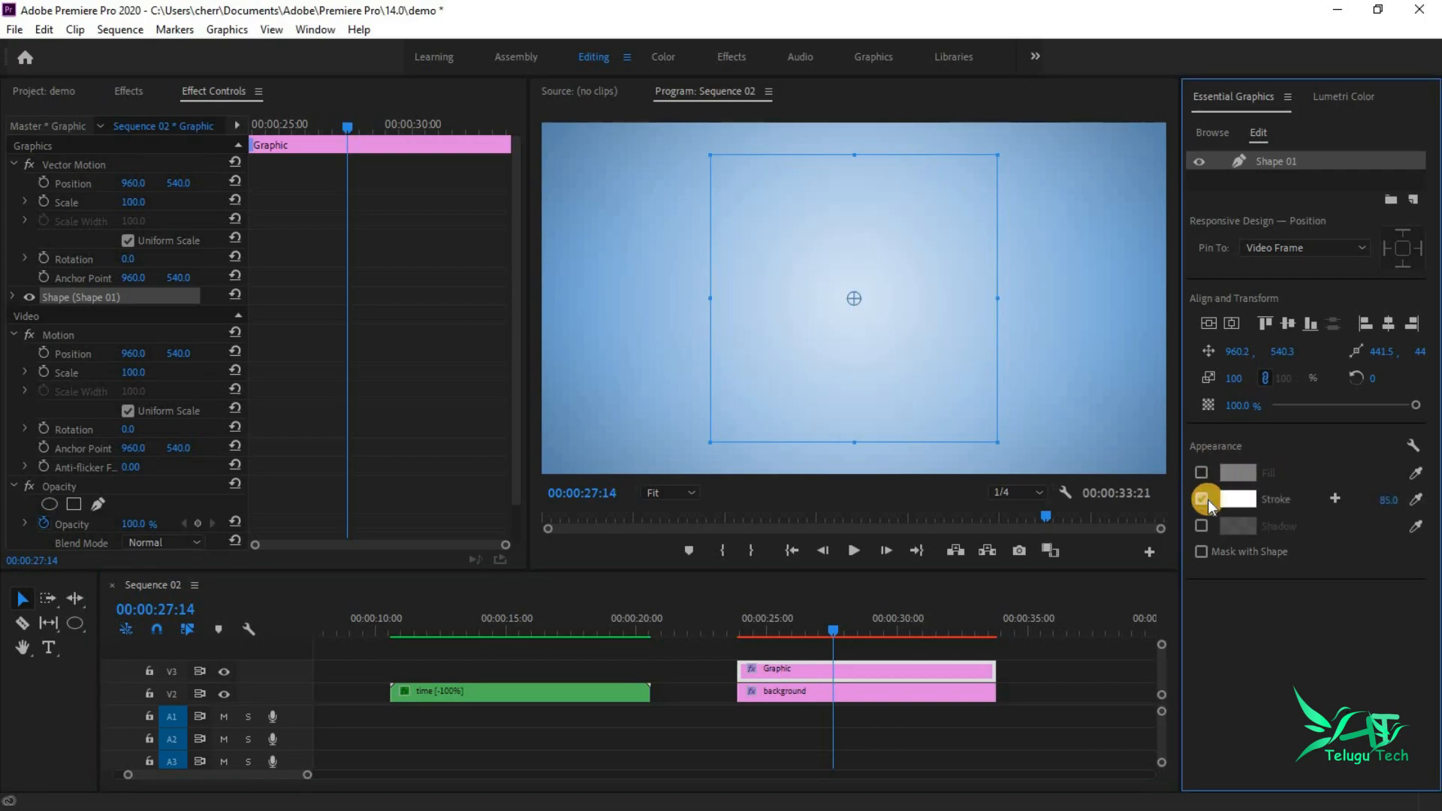
pyautogui.click(1244, 499)
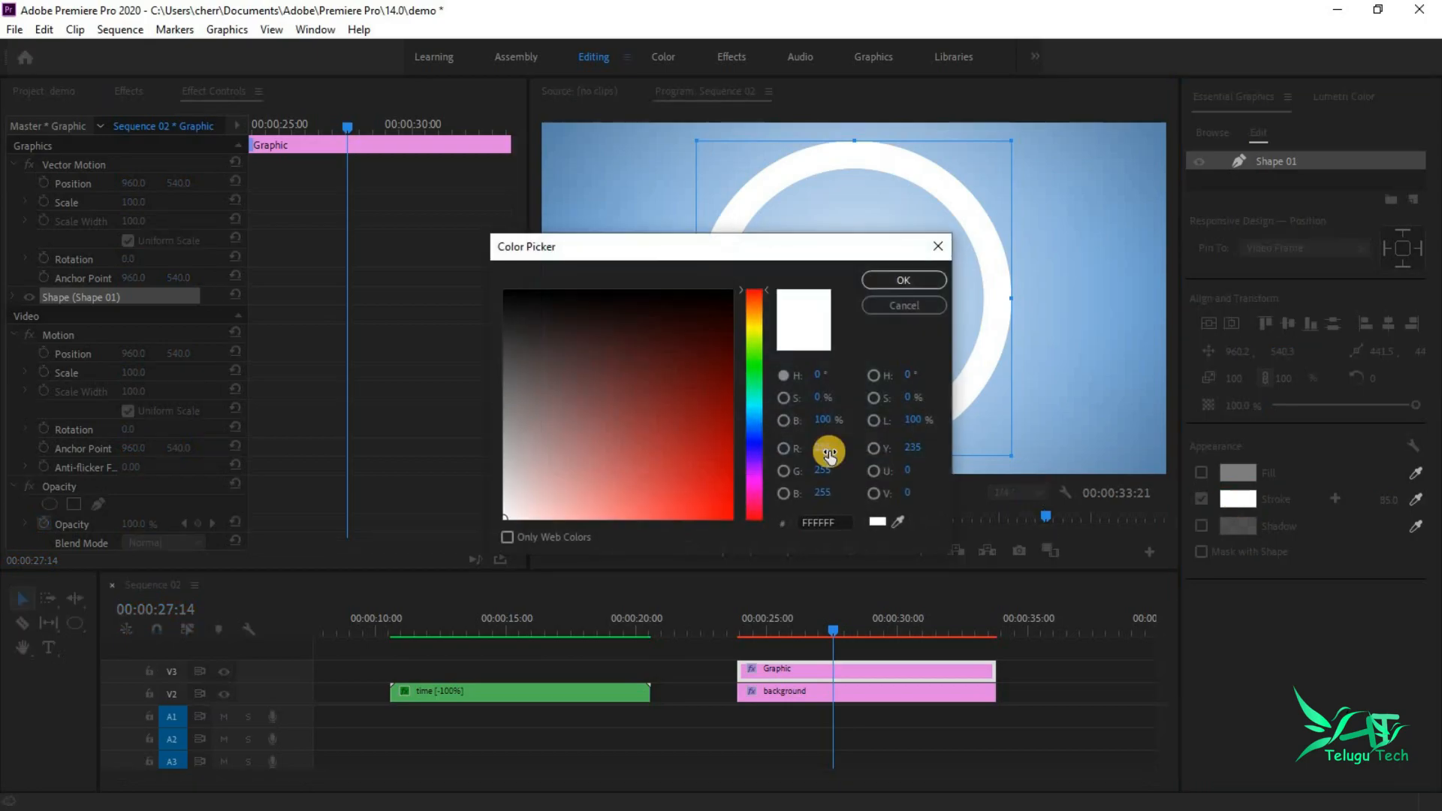
pyautogui.moveTo(686, 399)
pyautogui.mouseDown()
pyautogui.moveTo(743, 627)
pyautogui.moveTo(738, 554)
pyautogui.mouseUp()
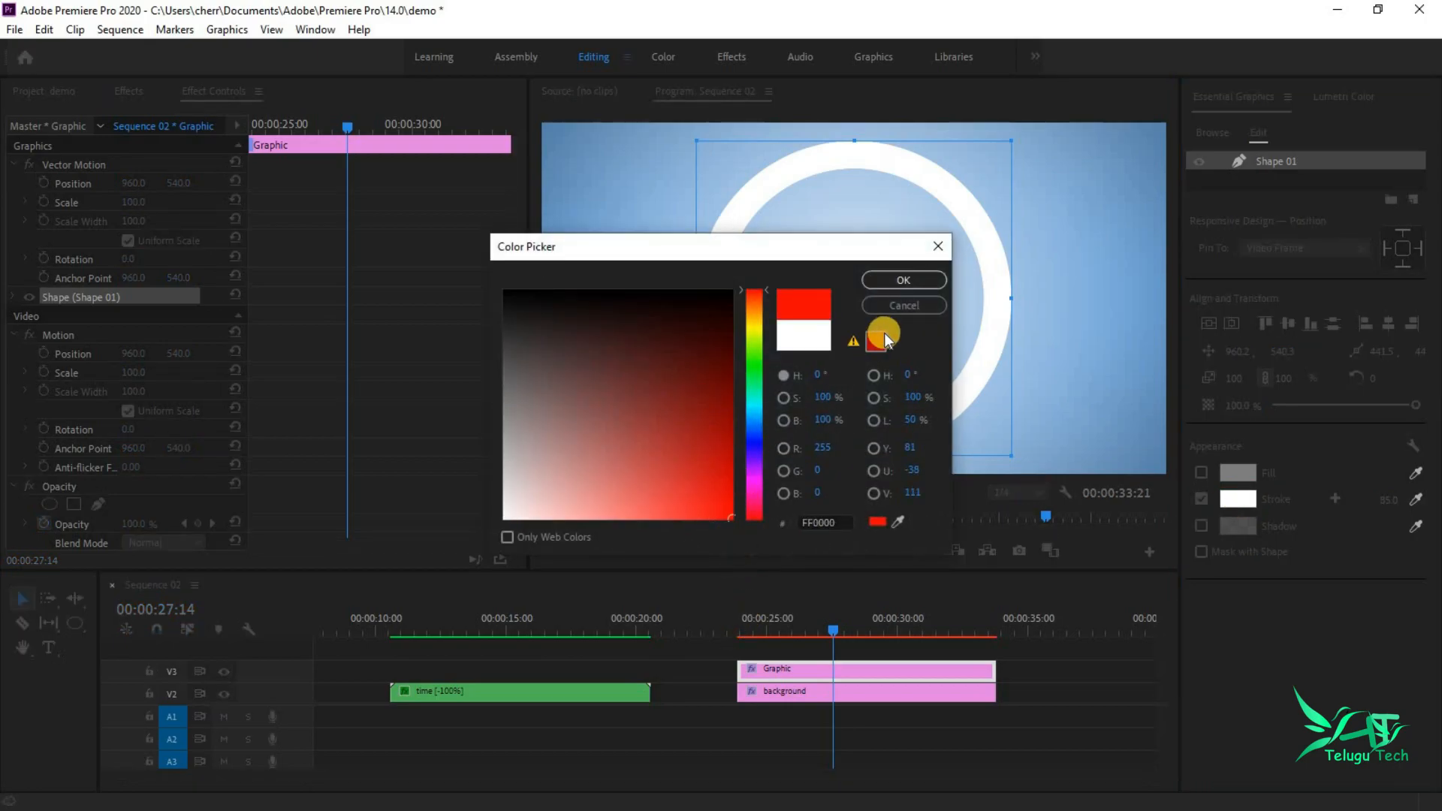
pyautogui.click(901, 280)
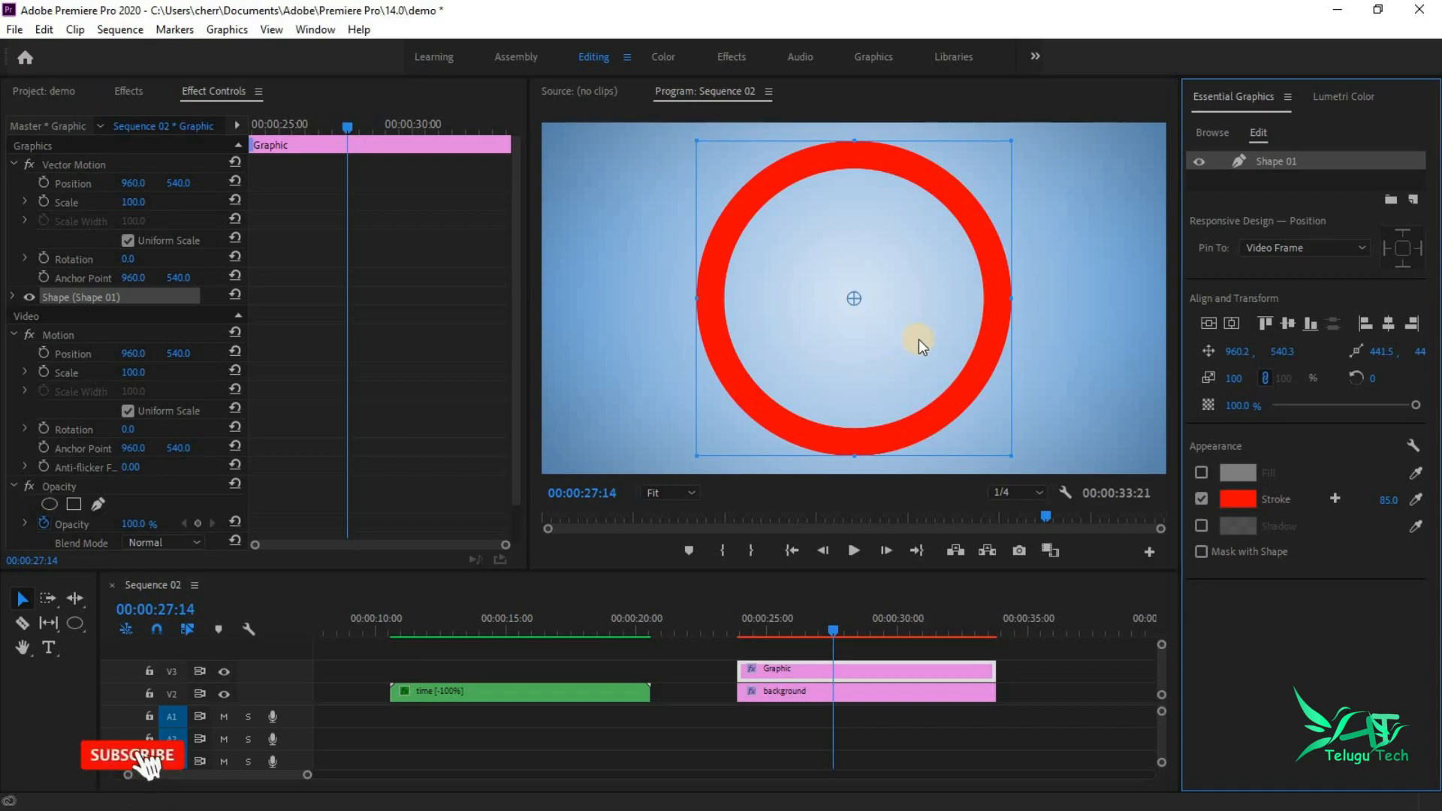
# Step: Duplicate the red ring's shape layer within the graphic and select the lower of the two layers
pyautogui.rightClick(1282, 161)
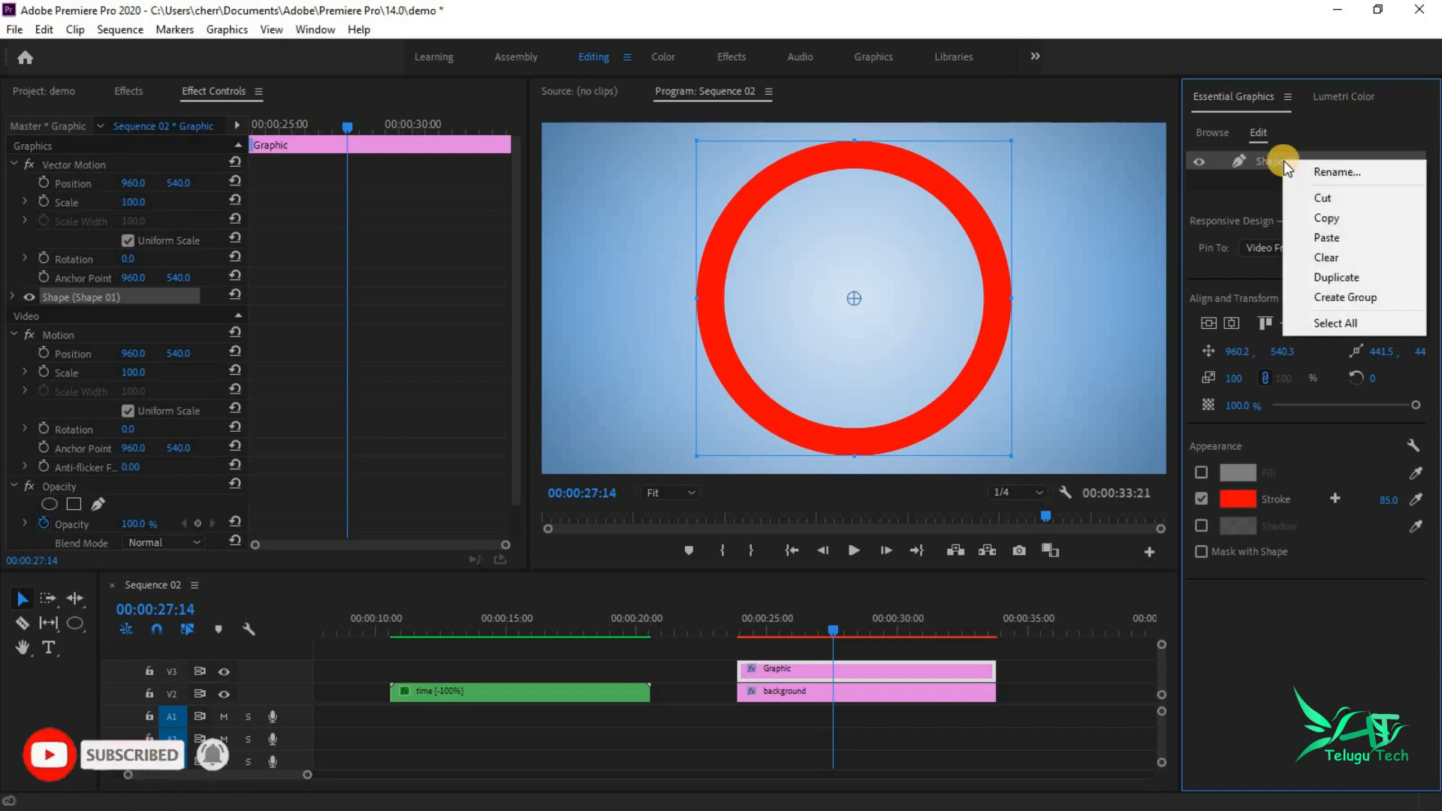
pyautogui.click(1332, 280)
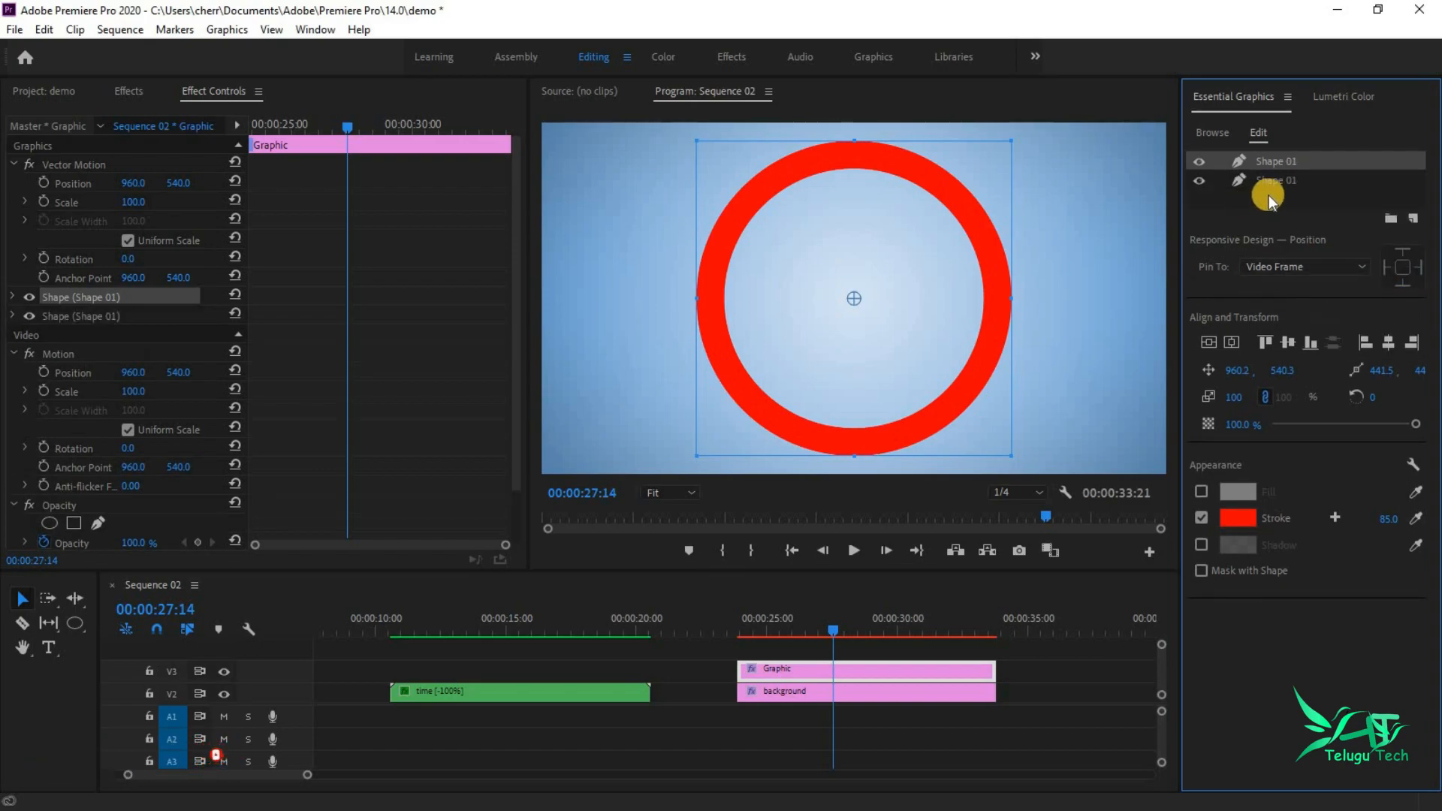
pyautogui.click(1284, 180)
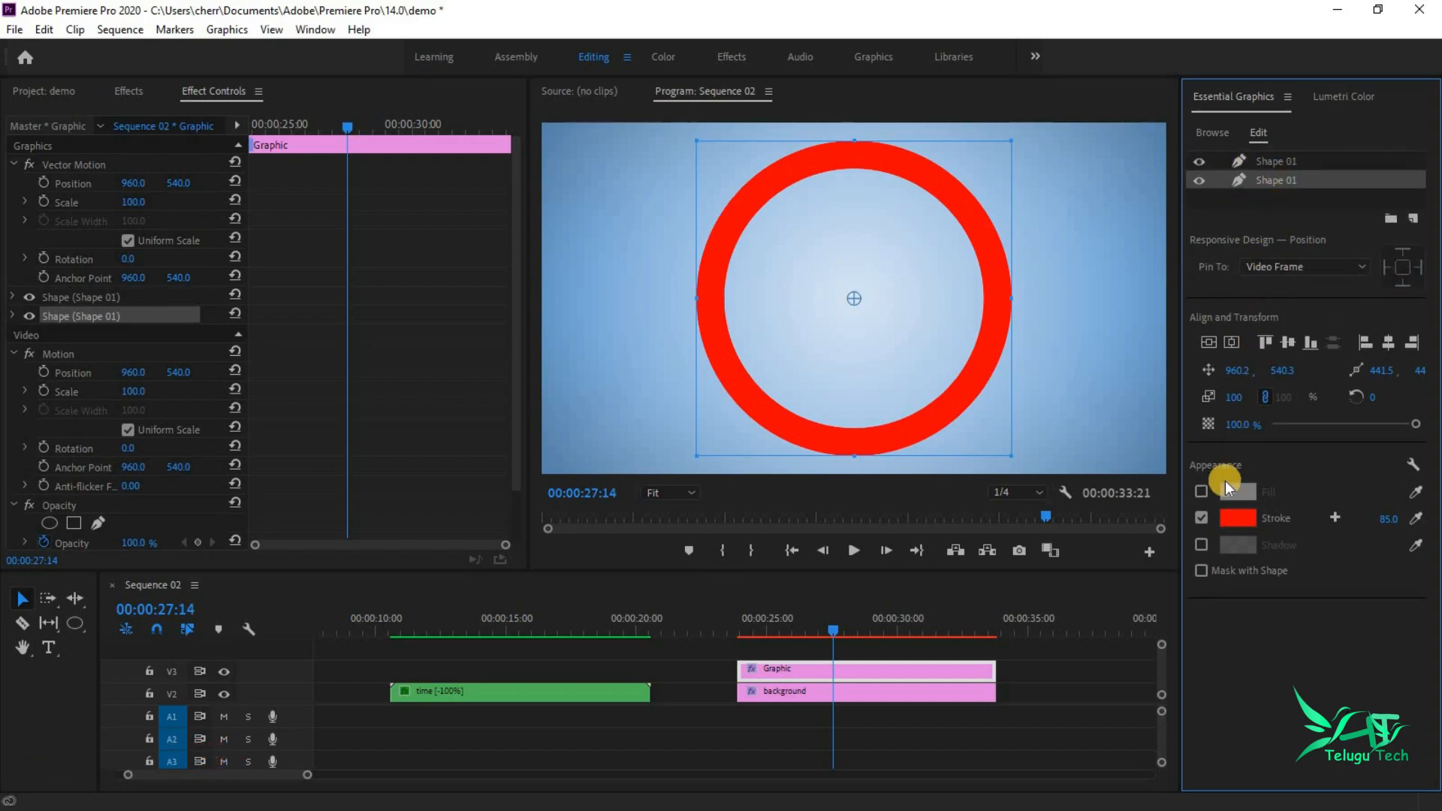
# Step: Make the lower ring's stroke white (FFFFFF) and scale the ring down so it sits just inside the red one
pyautogui.click(1240, 517)
pyautogui.moveTo(739, 447)
pyautogui.mouseDown()
pyautogui.moveTo(650, 437)
pyautogui.moveTo(367, 550)
pyautogui.mouseUp()
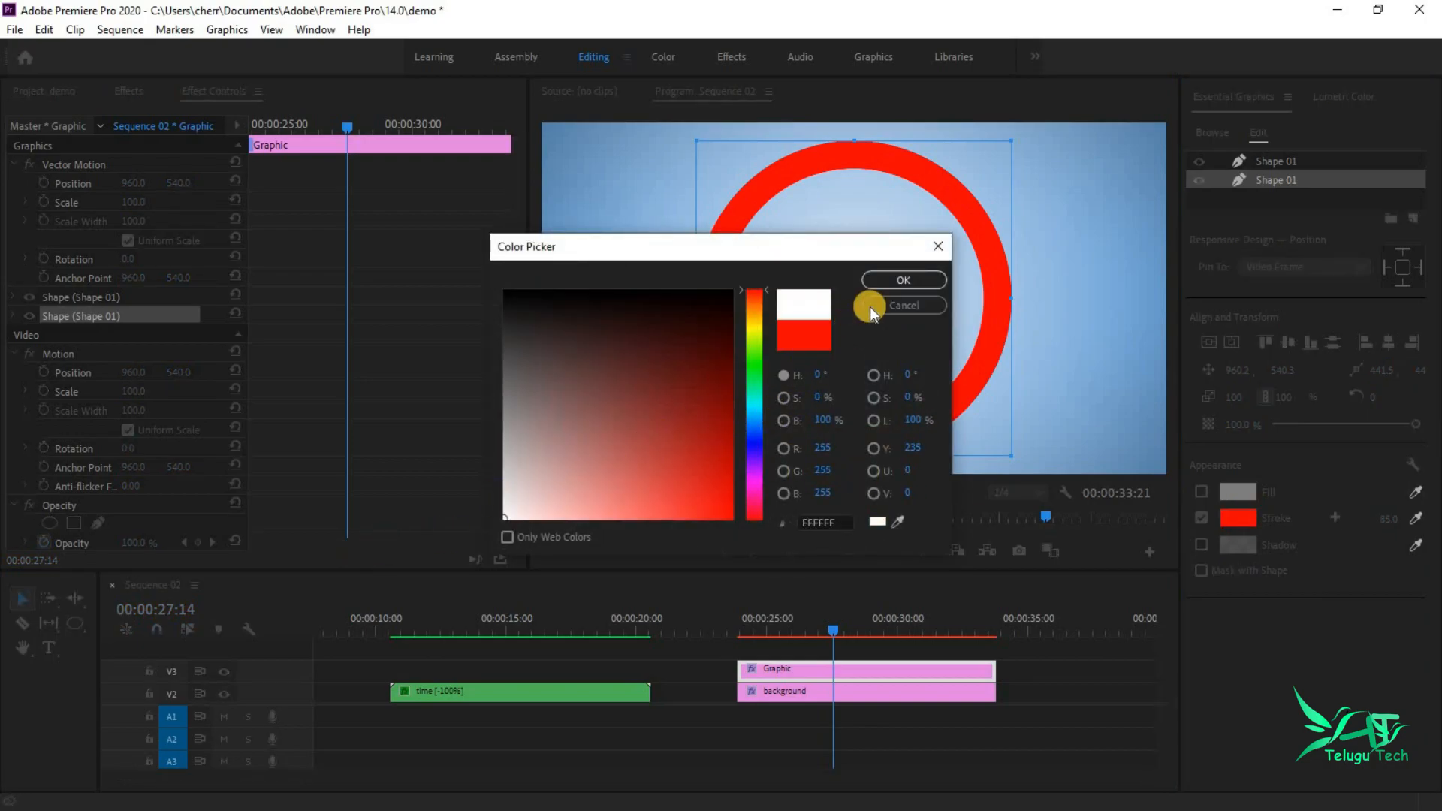
pyautogui.click(886, 282)
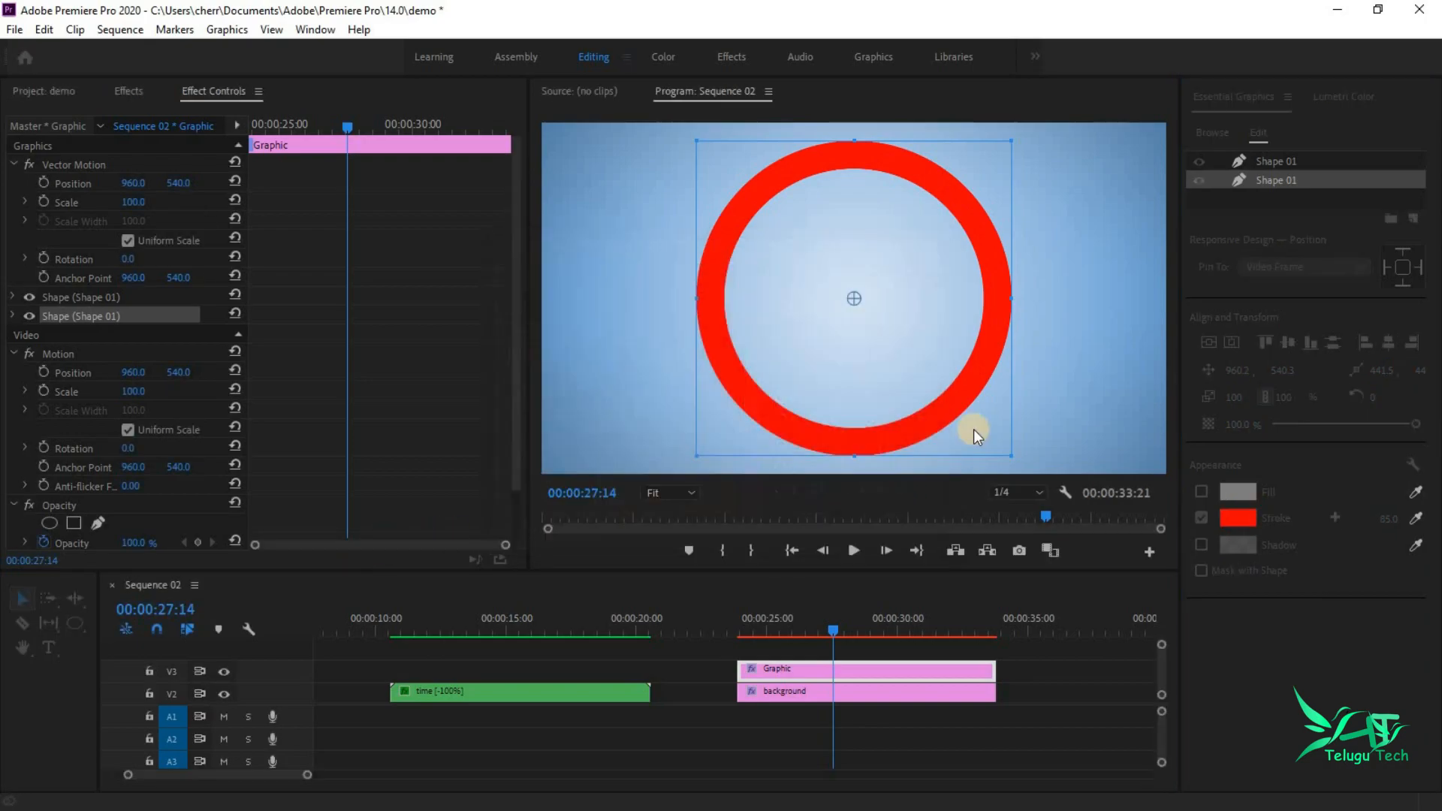
pyautogui.click(1236, 397)
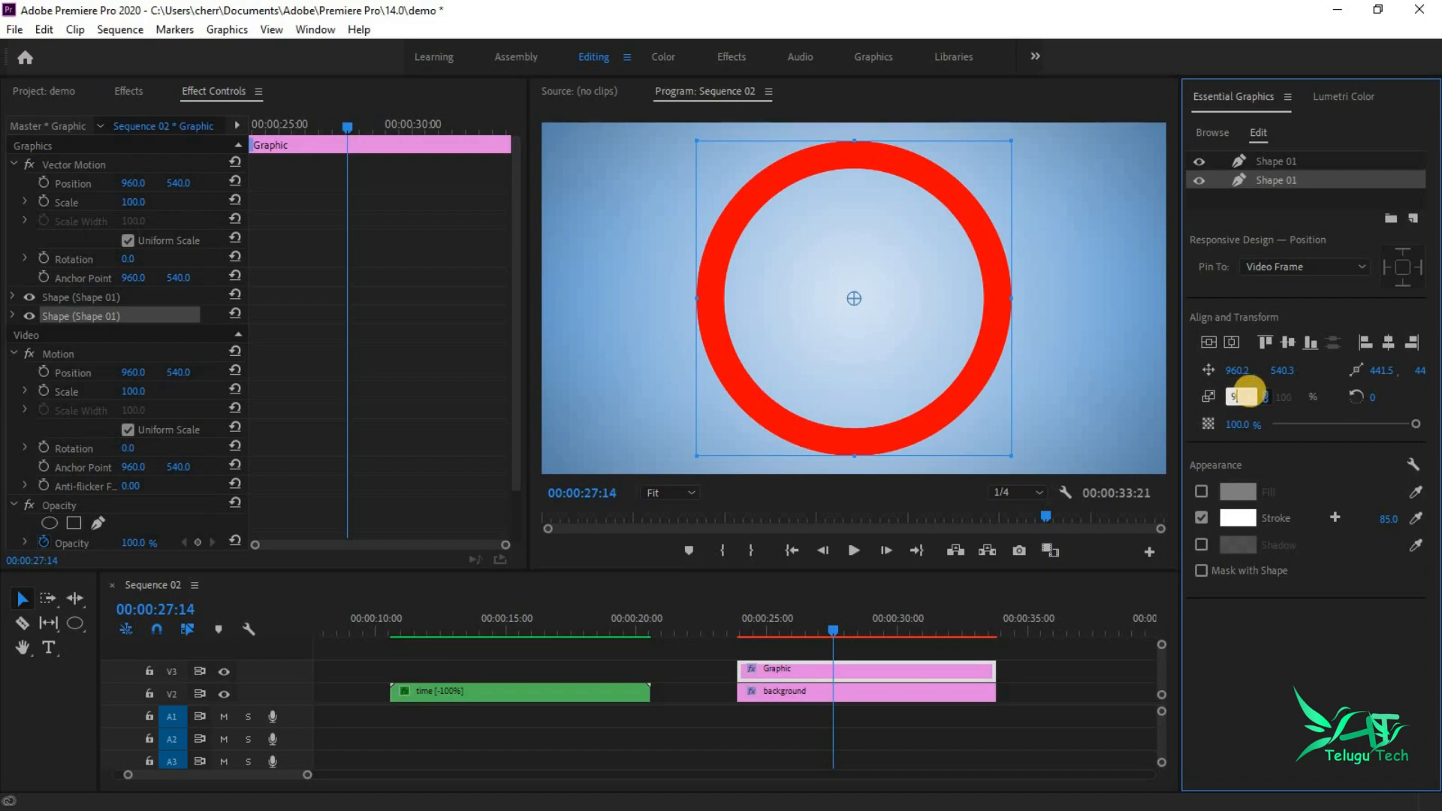
pyautogui.press('Return')
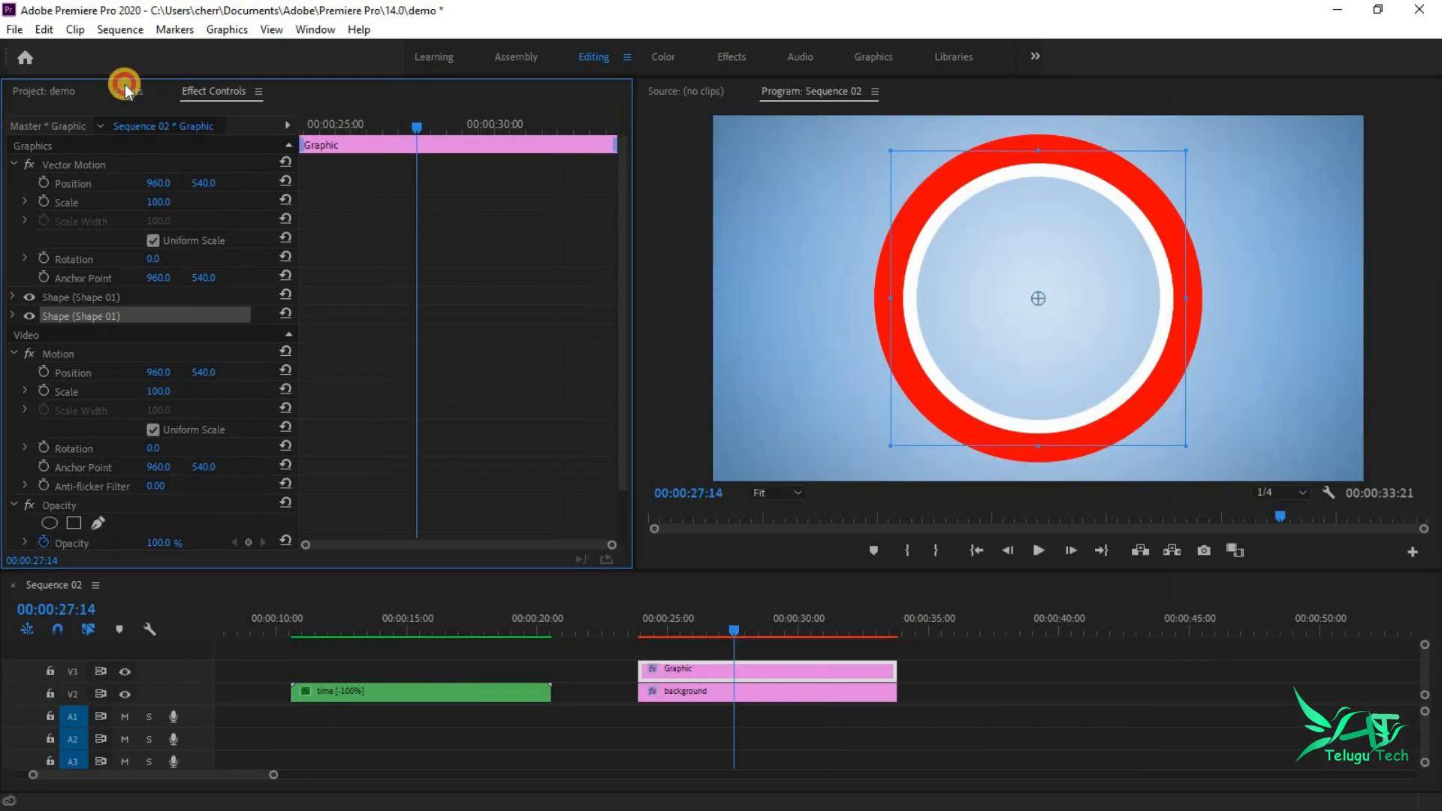
# Step: Find the Radial Wipe video effect and apply it to the ring graphic clip in the timeline
pyautogui.click(128, 91)
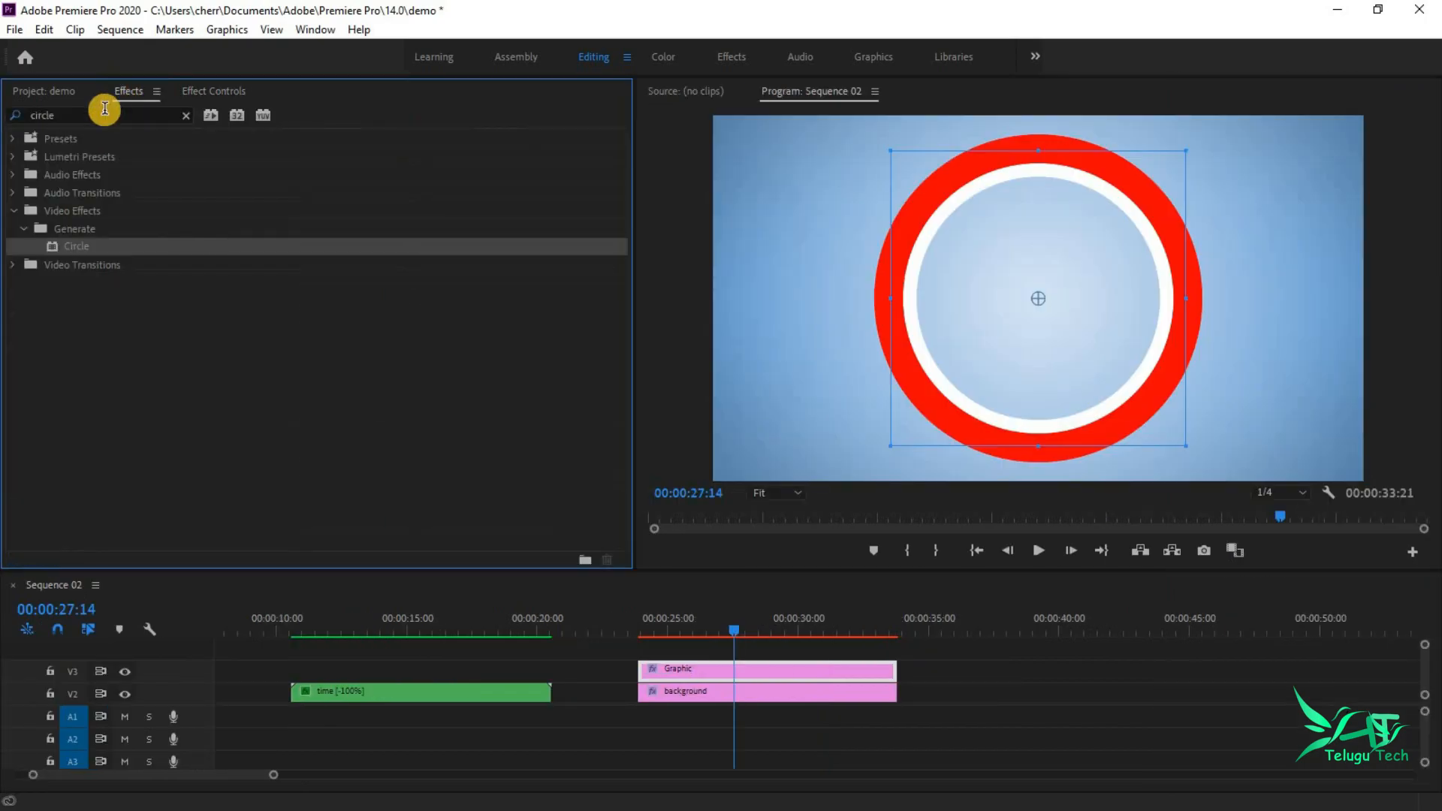
pyautogui.click(103, 114)
pyautogui.write('radial')
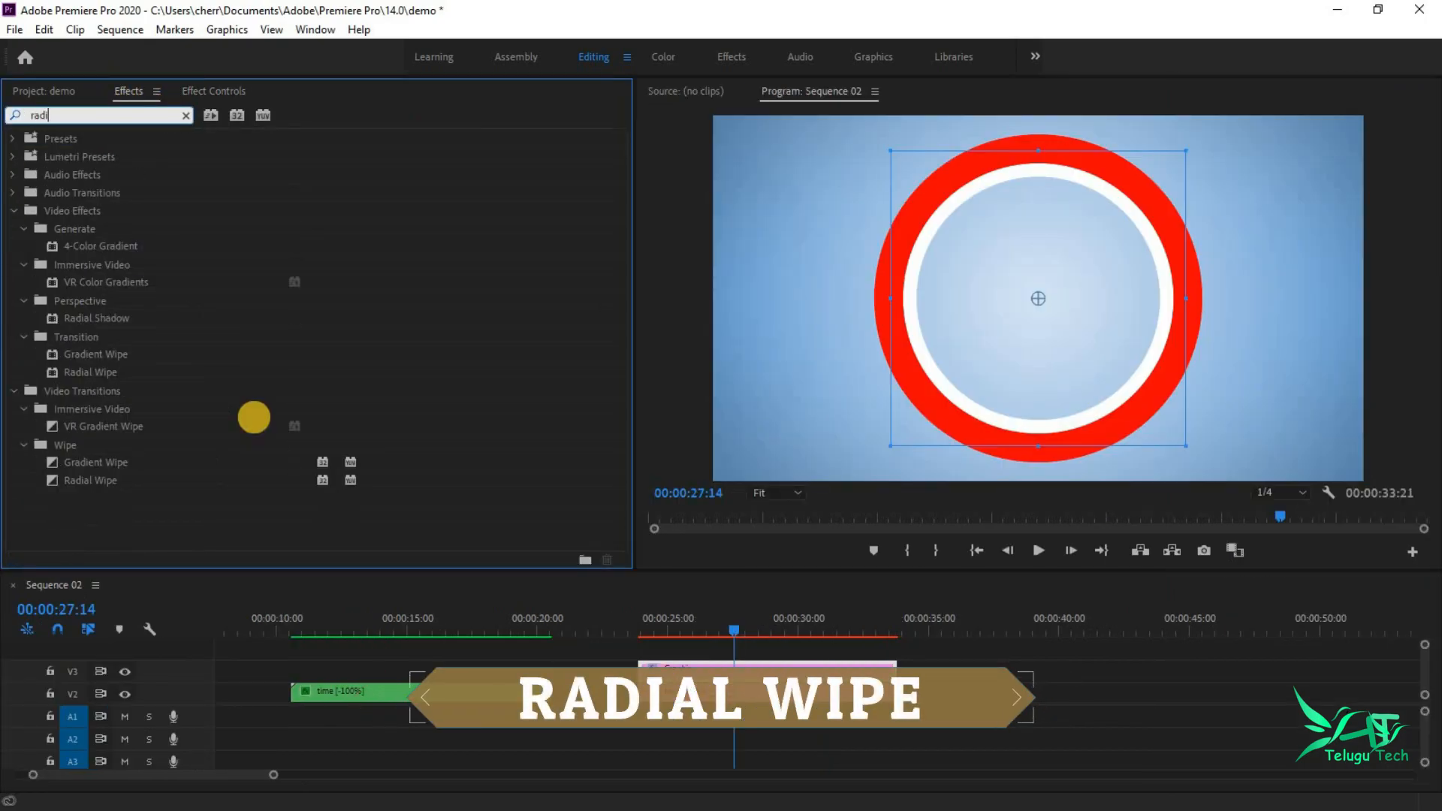
pyautogui.moveTo(105, 285); pyautogui.dragTo(755, 672)
# Step: Keyframe the Radial Wipe's Transition Completion from 0% at the graphic clip's start to full completion at its end, and preview the wipe
pyautogui.click(214, 93)
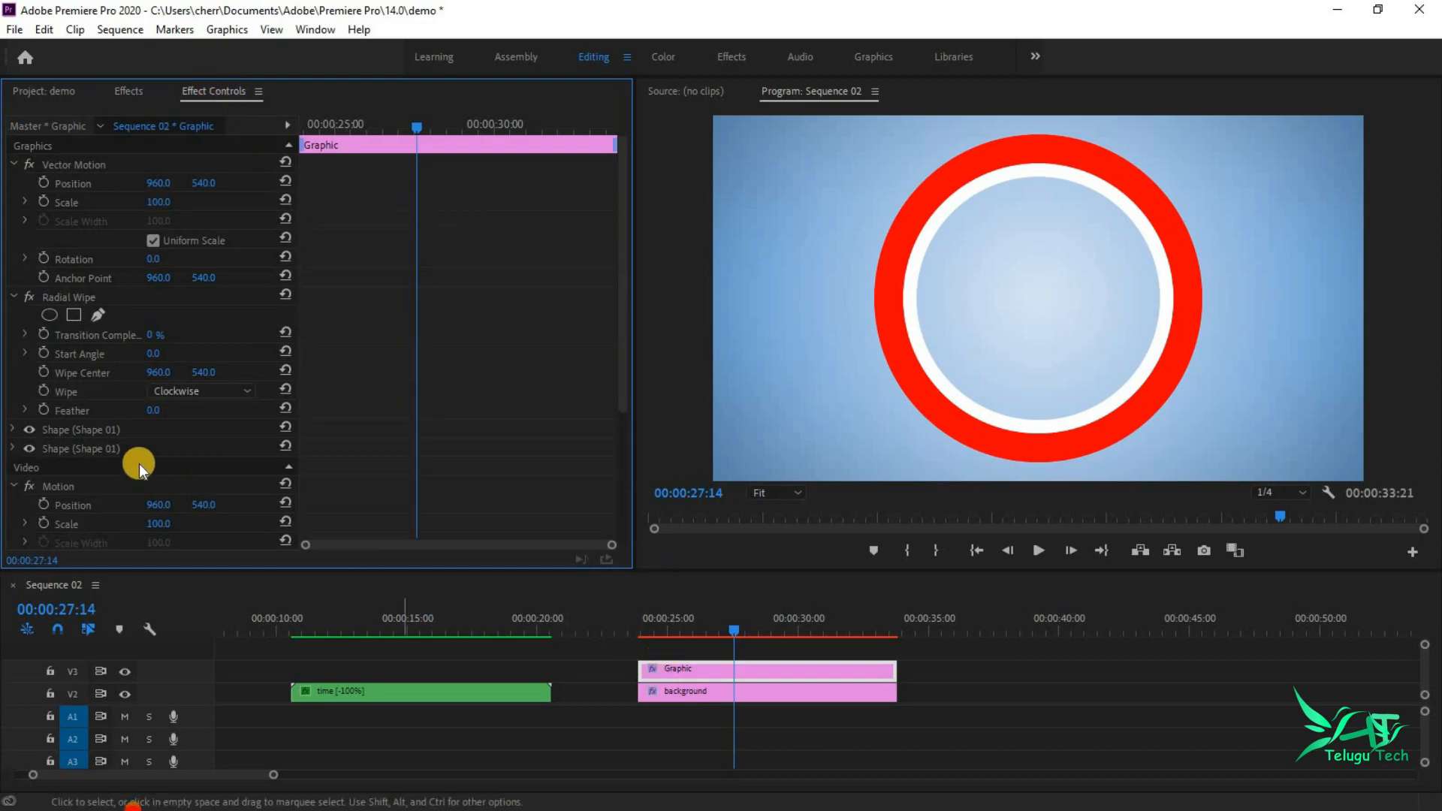
pyautogui.scroll(-2, 25, 280)
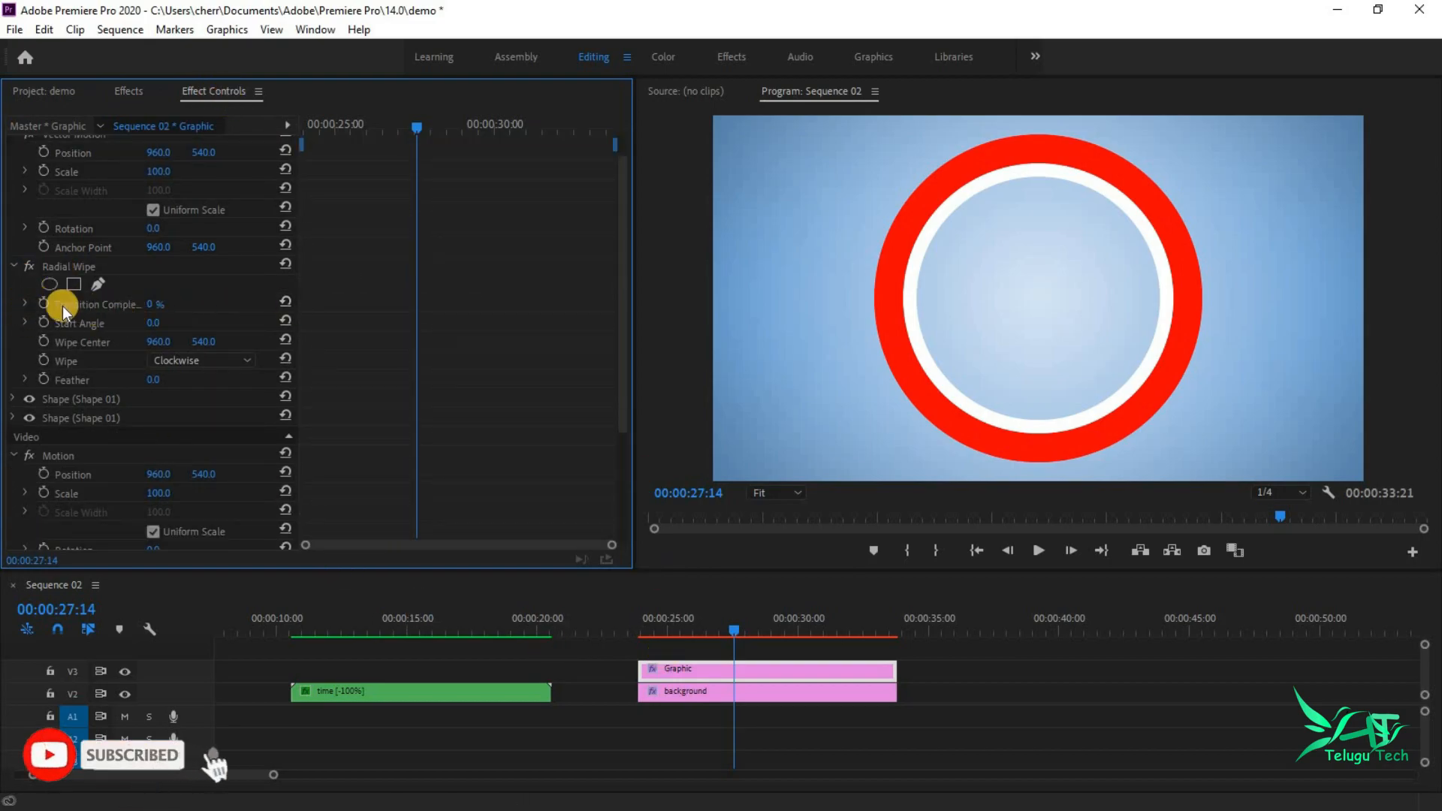
pyautogui.click(44, 305)
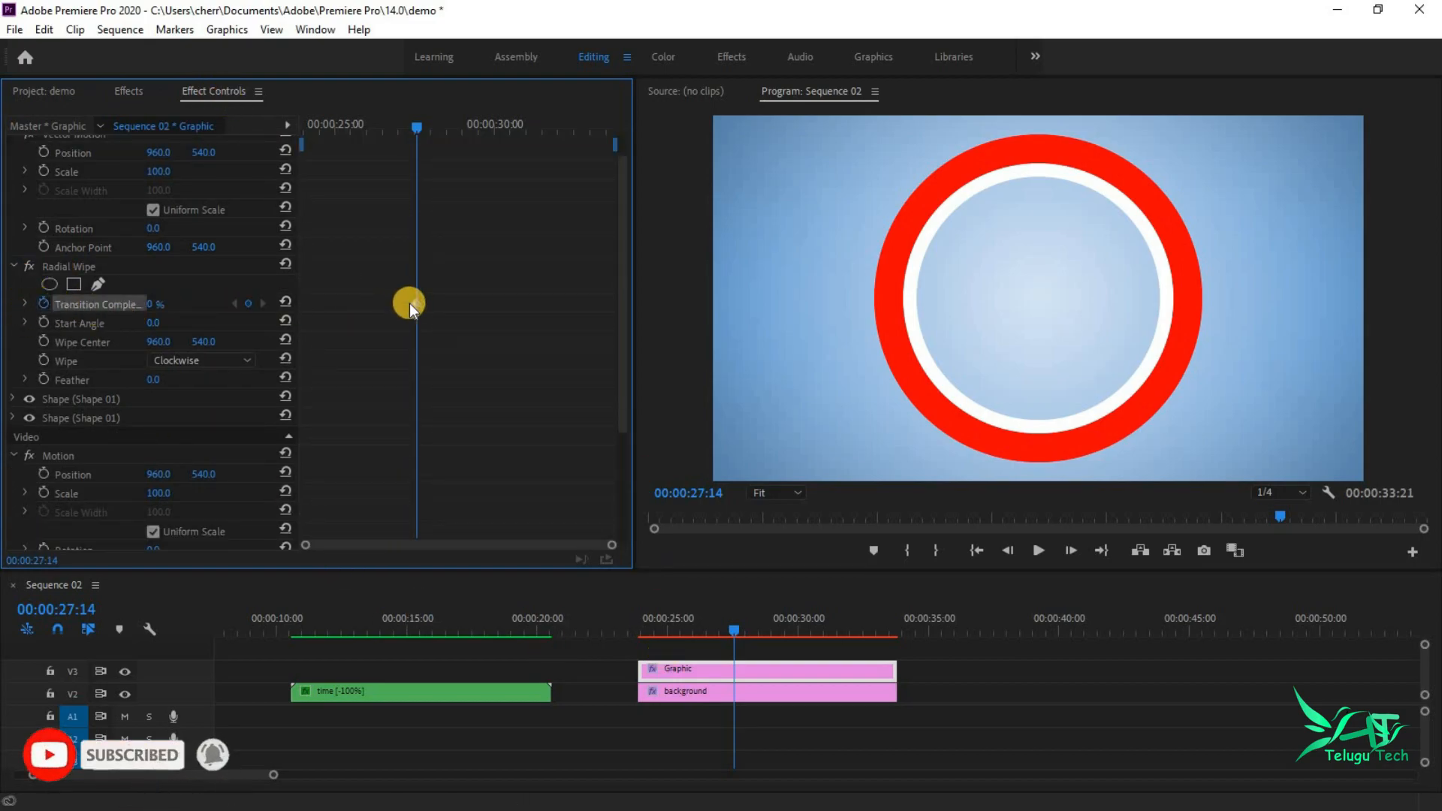
pyautogui.moveTo(414, 303); pyautogui.dragTo(264, 305)
pyautogui.moveTo(153, 304); pyautogui.dragTo(688, 305)
pyautogui.click(415, 304)
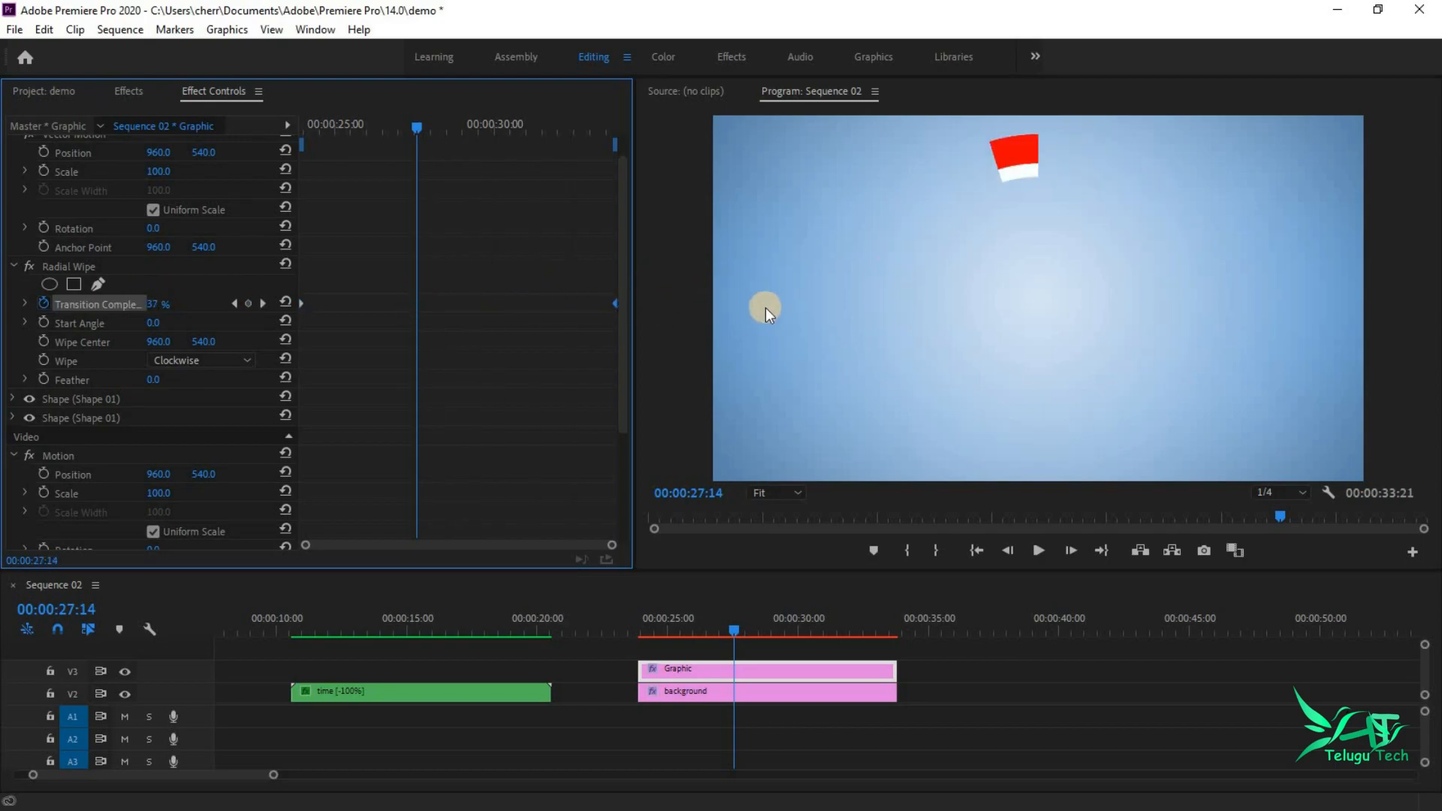
pyautogui.press('space')
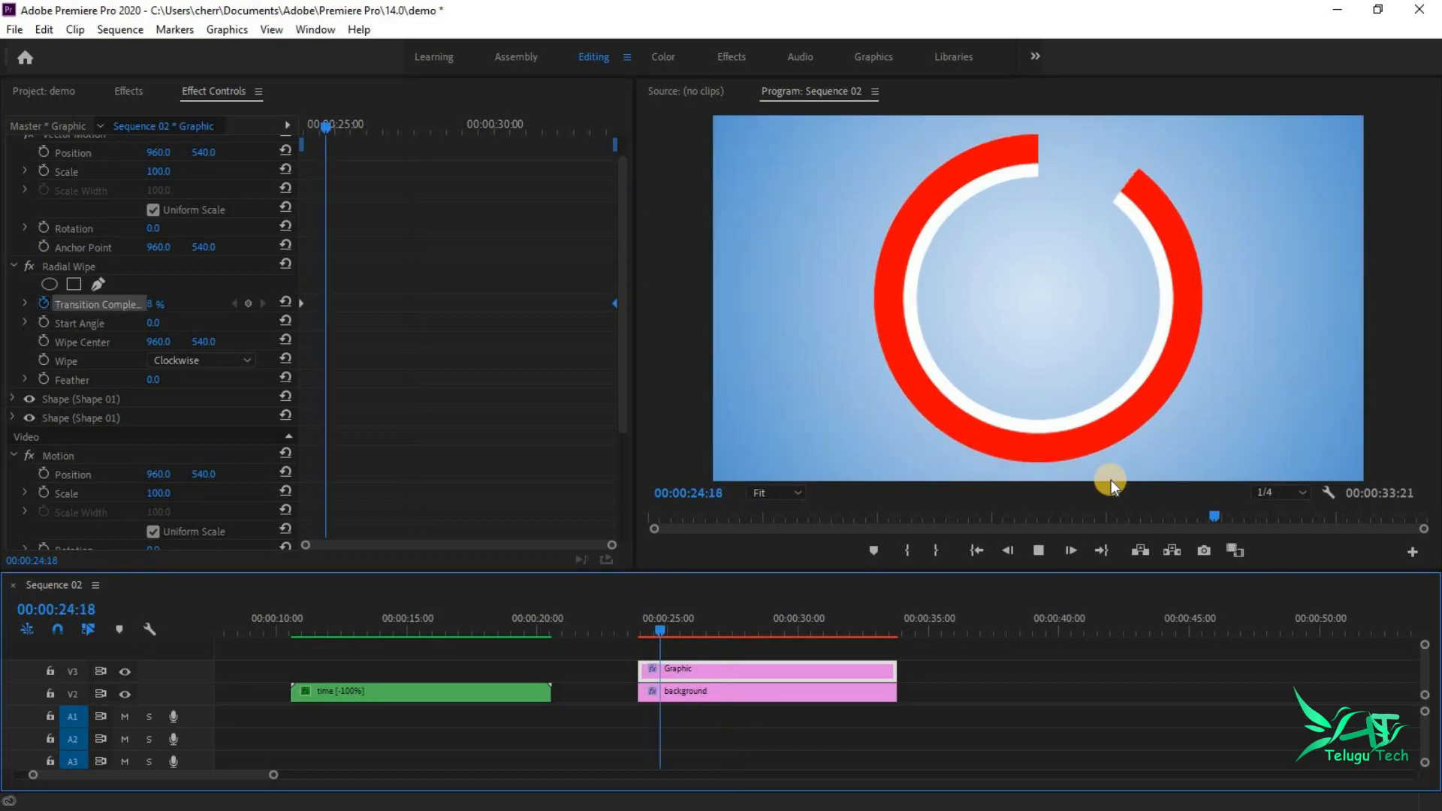
pyautogui.press('space')
# Step: Apply Ease In to the last Transition Completion keyframe and Ease Out to the first, and preview the smoothed wipe
pyautogui.rightClick(616, 302)
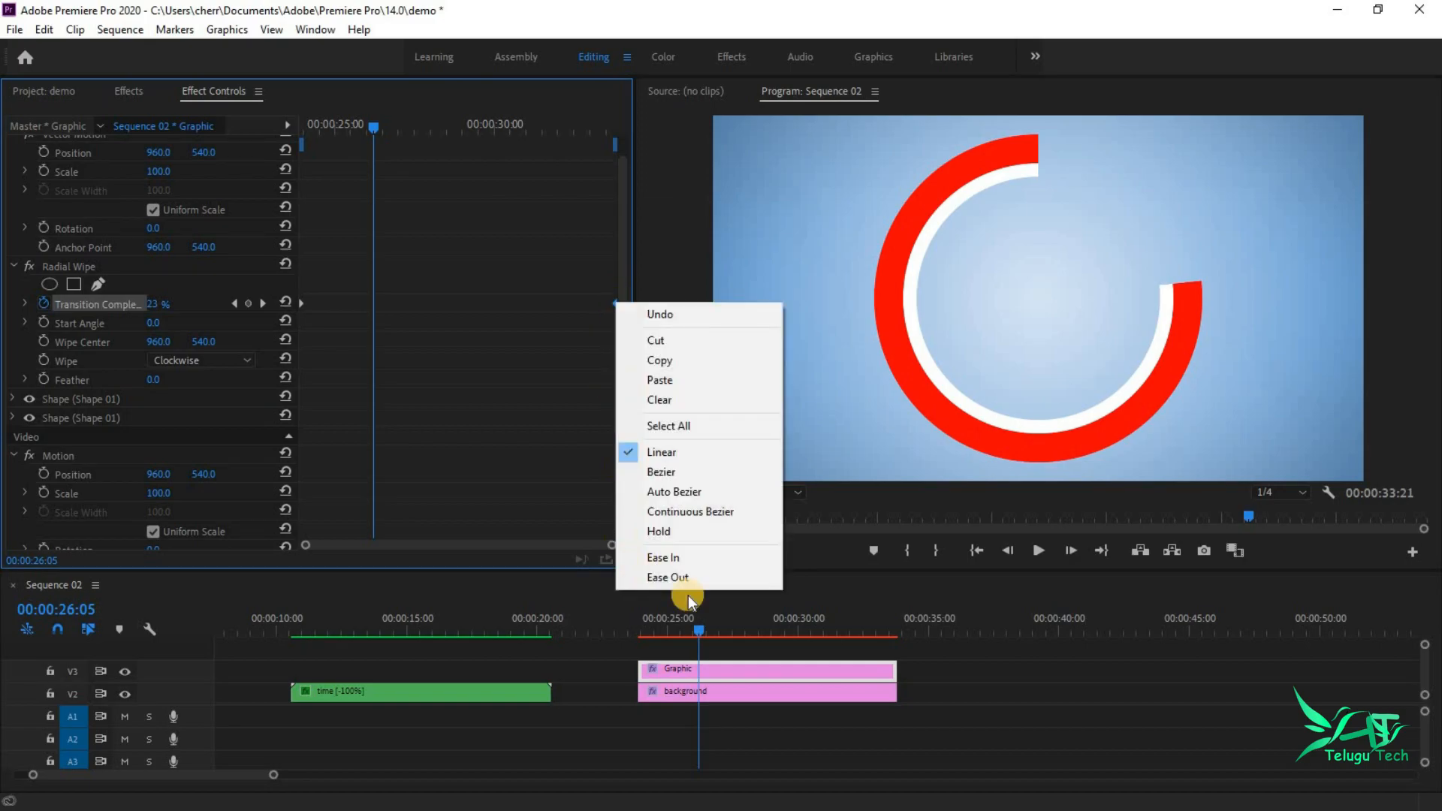
pyautogui.click(677, 563)
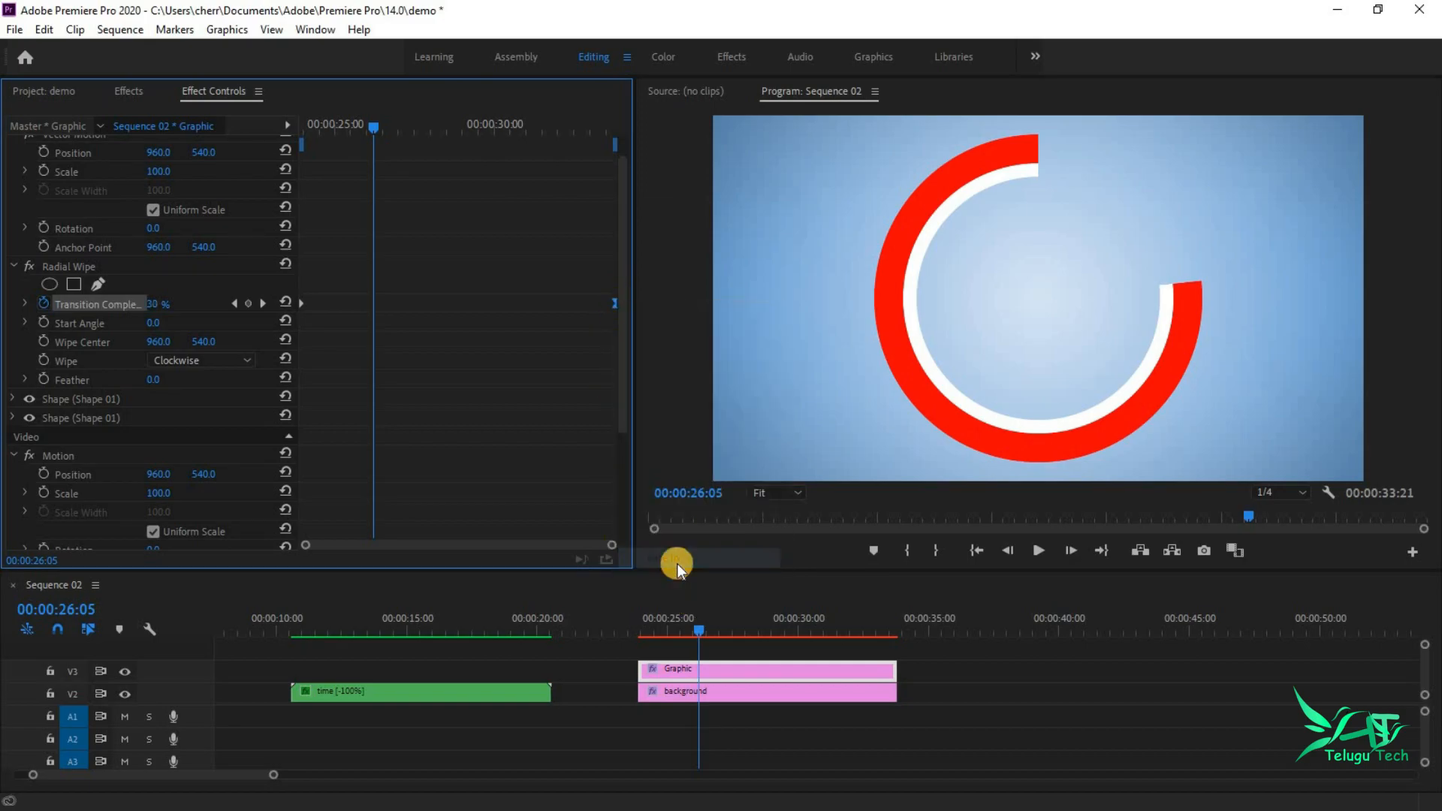
pyautogui.rightClick(303, 310)
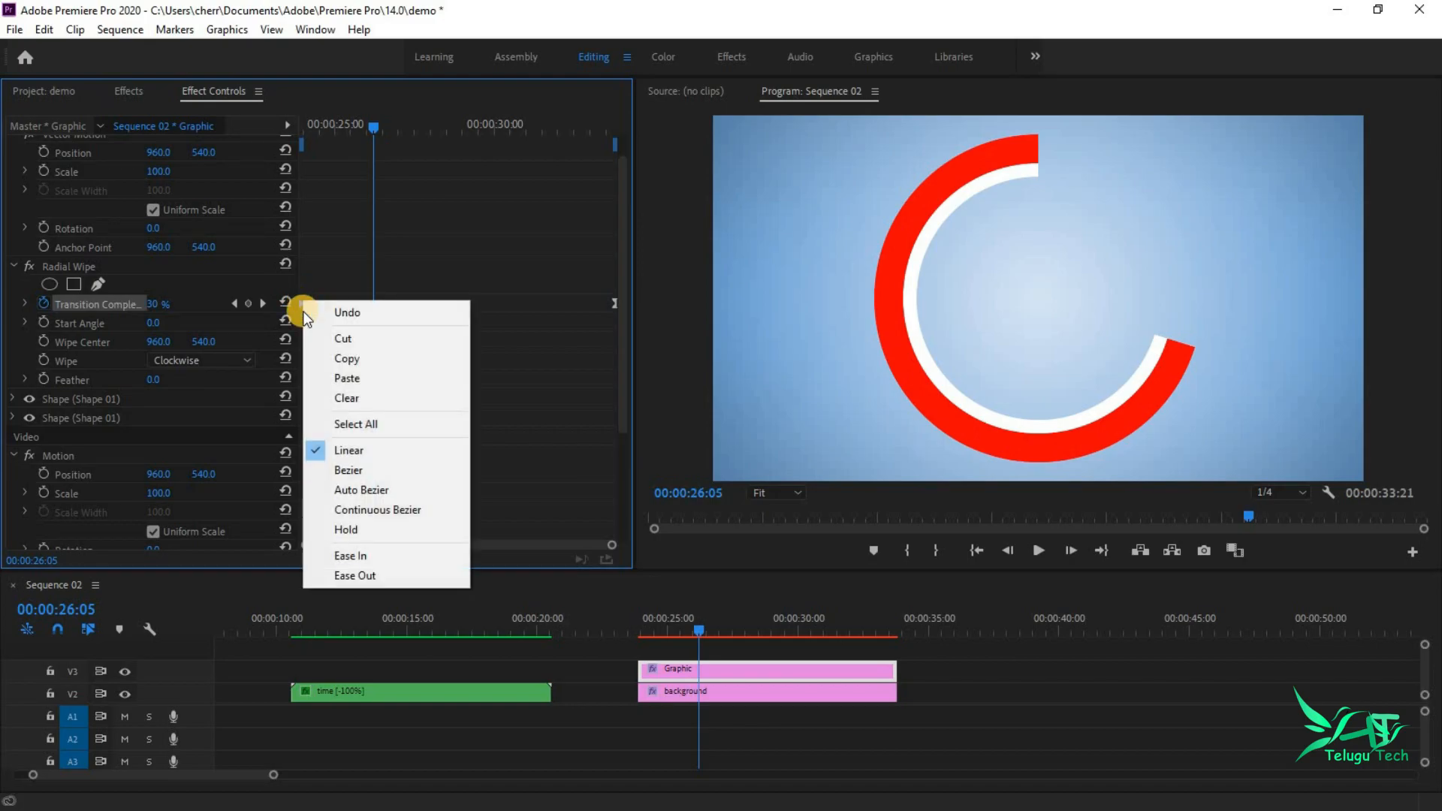
pyautogui.click(351, 575)
pyautogui.press('space')
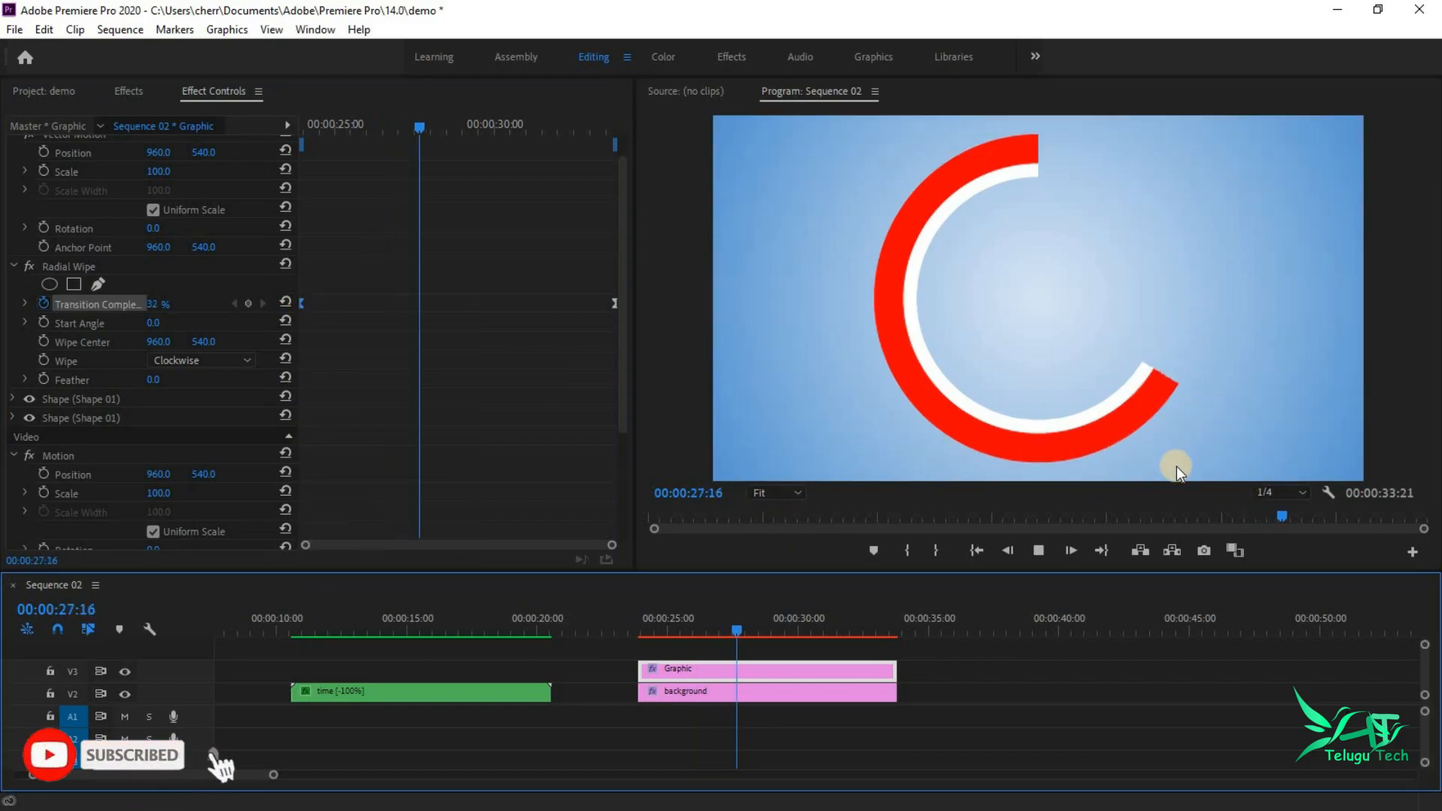
pyautogui.press('space')
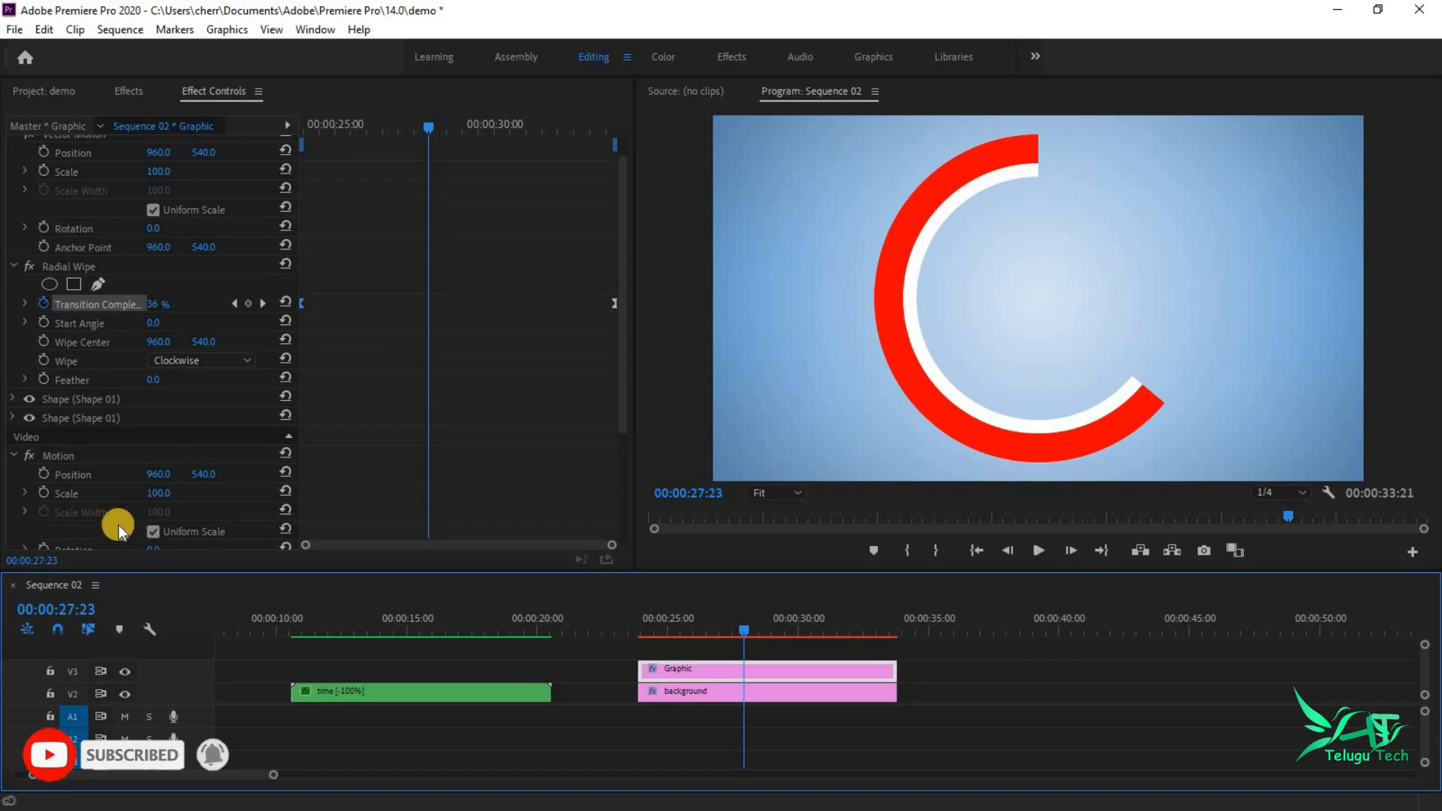
# Step: Stack the time countdown clip on V3 above the ring graphic on V2 and the background on V1, aligned with their start
pyautogui.moveTo(430, 689); pyautogui.dragTo(781, 642)
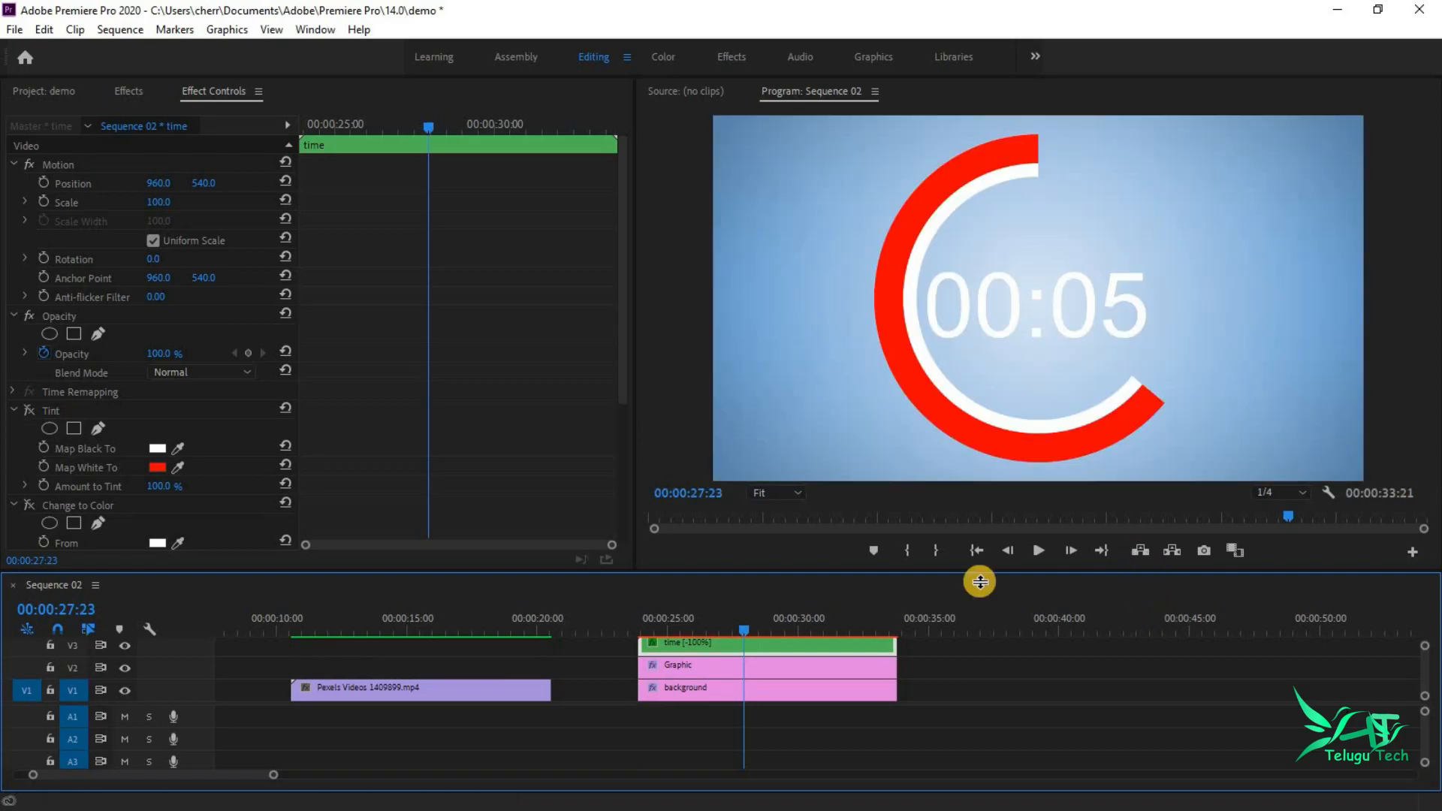